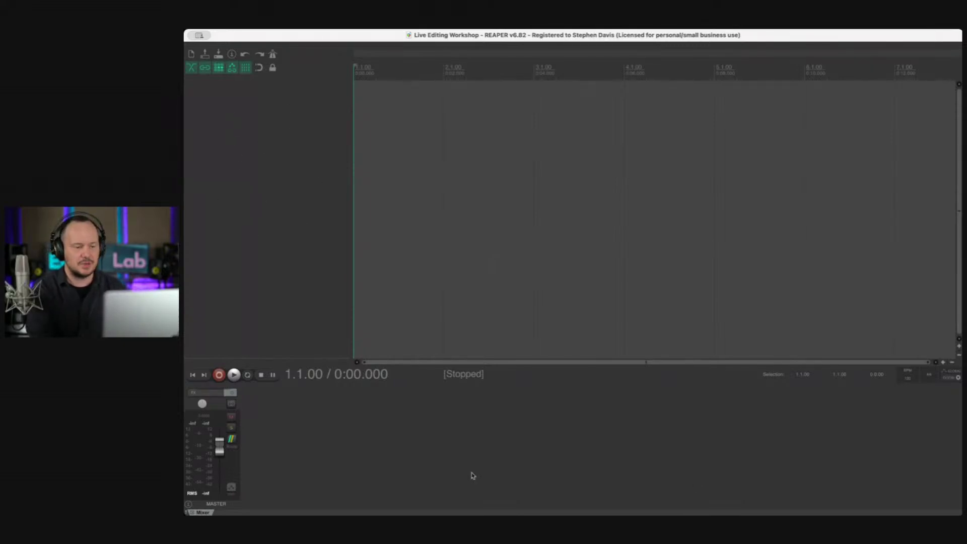
Step: Add a new track, enlarge its height and name it Taco Tom
double_click(279, 210)
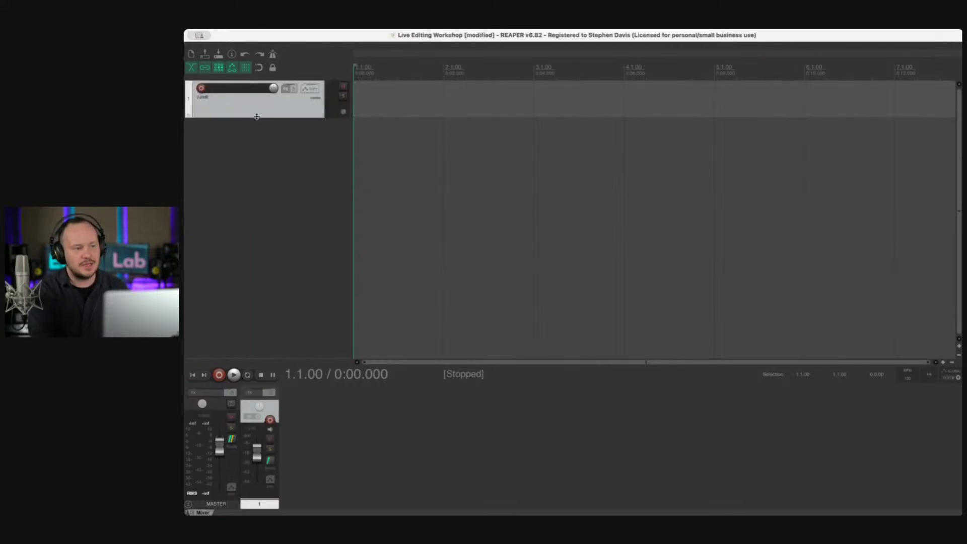
left_click_drag(257, 117, 252, 250)
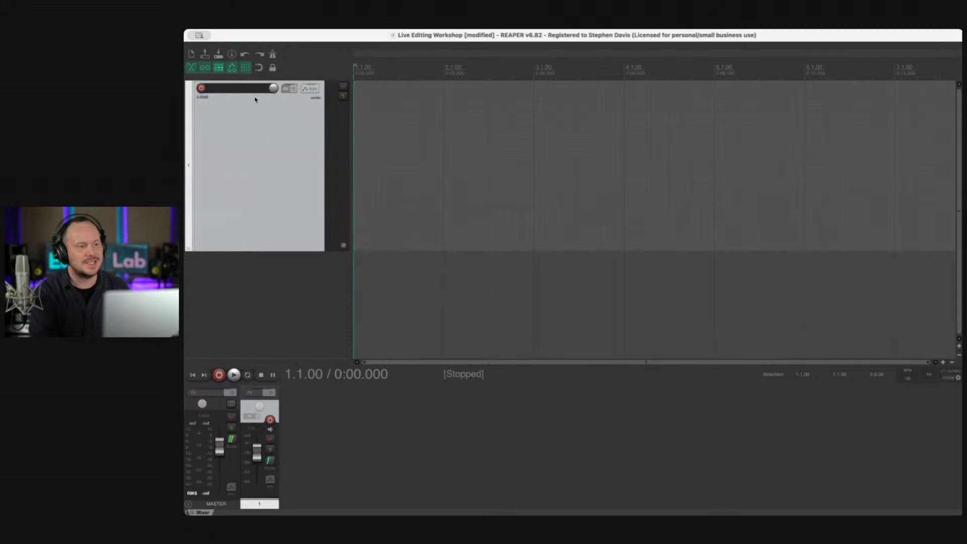
left_click(243, 304)
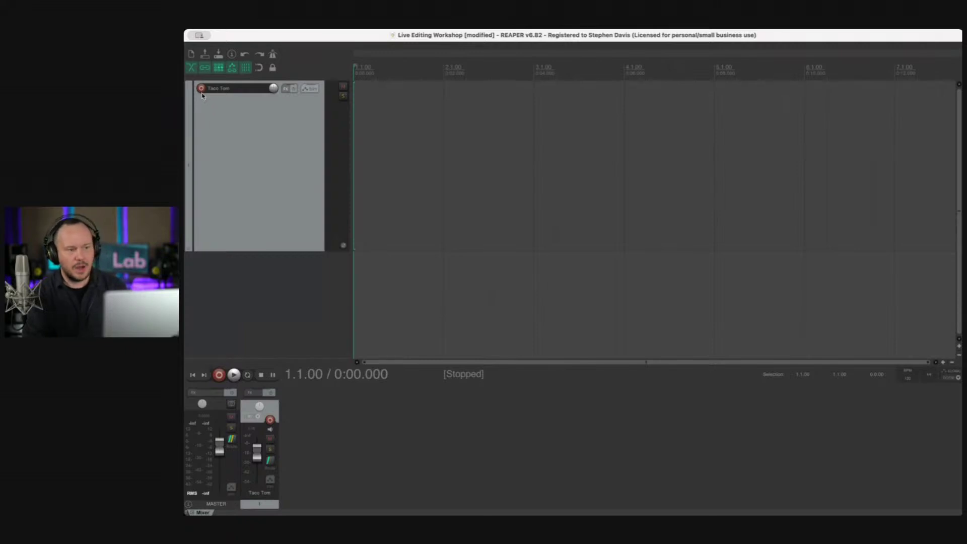
Step: Mute the Taco Tom track, arm it and start recording
left_click(344, 87)
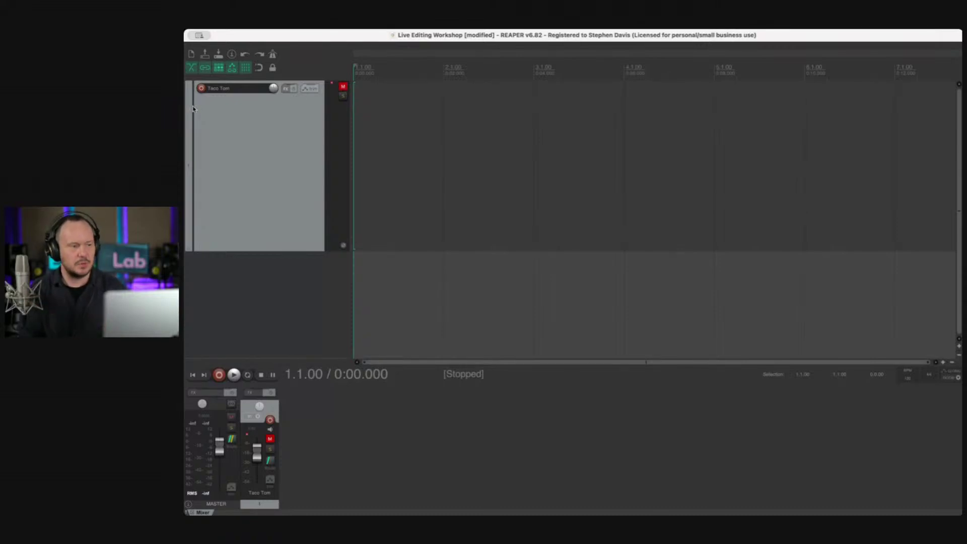
left_click(202, 91)
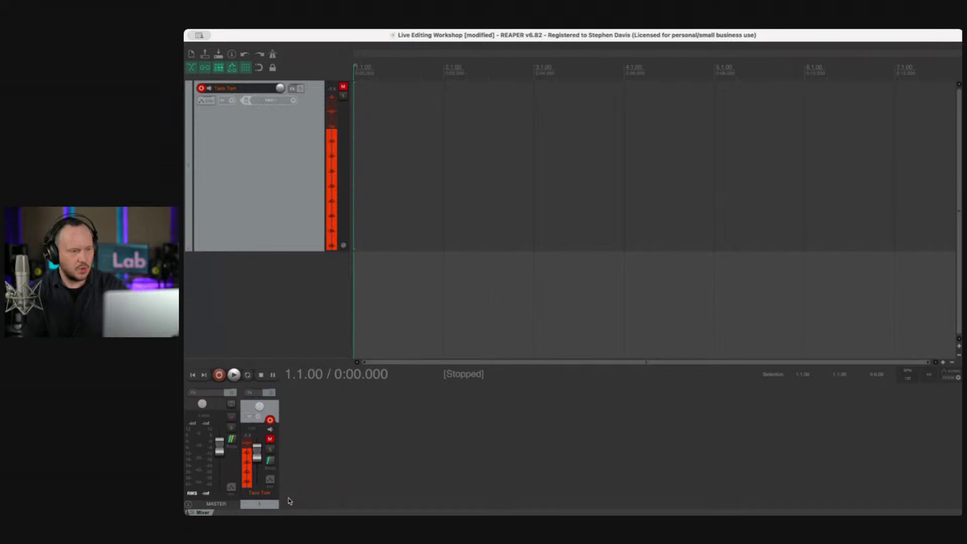
key("super+r")
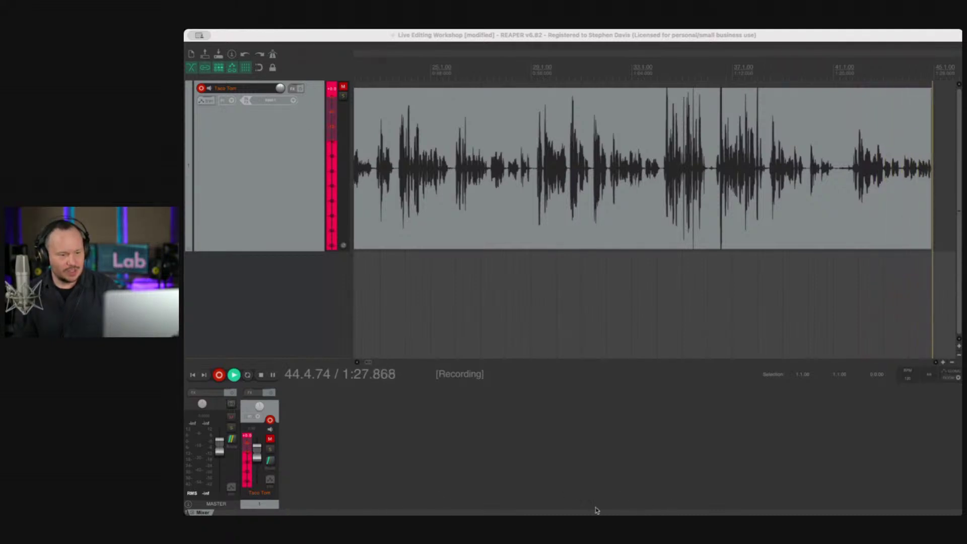
Step: Stop the recording at about 1:34 and keep the take
left_click(498, 503)
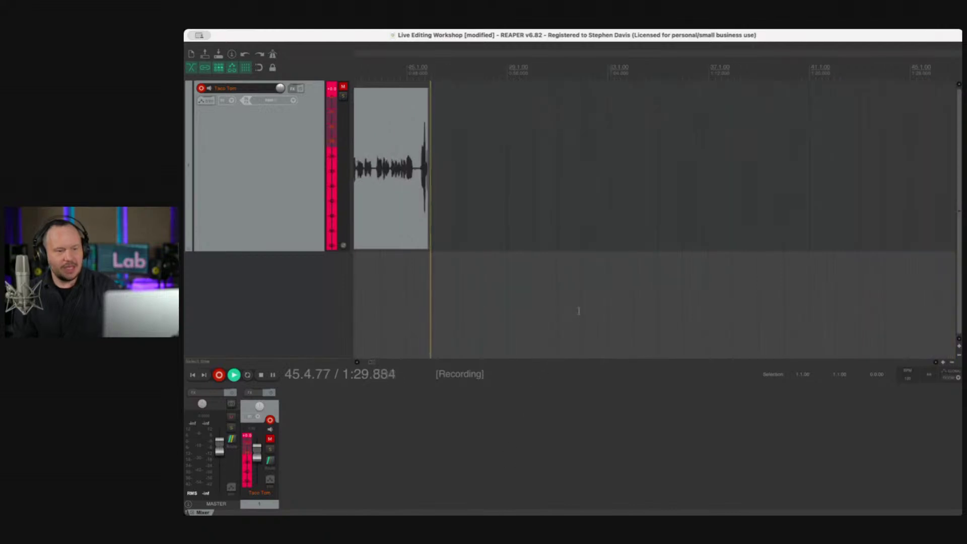
scroll(579, 311, "down", 5)
scroll(579, 311, "up", 2)
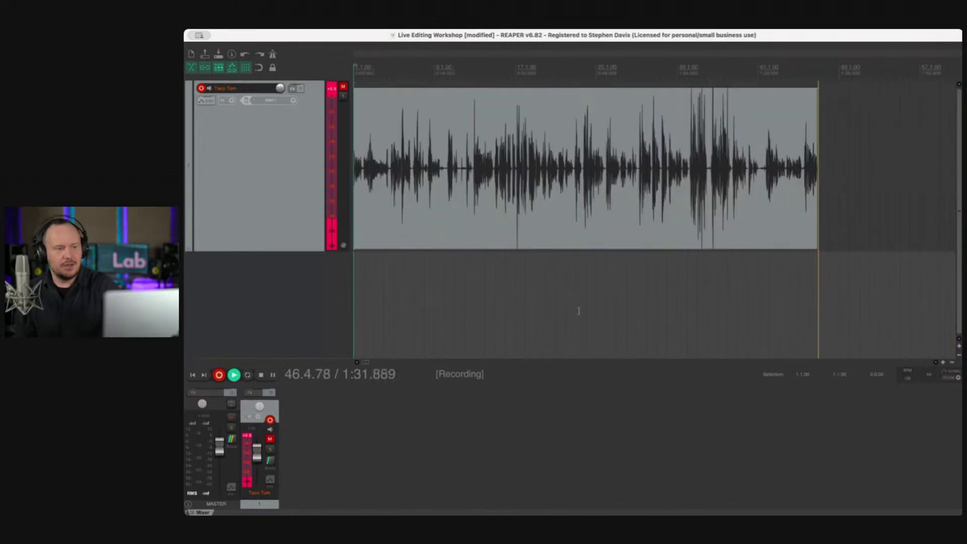
scroll(578, 311, "down", 2)
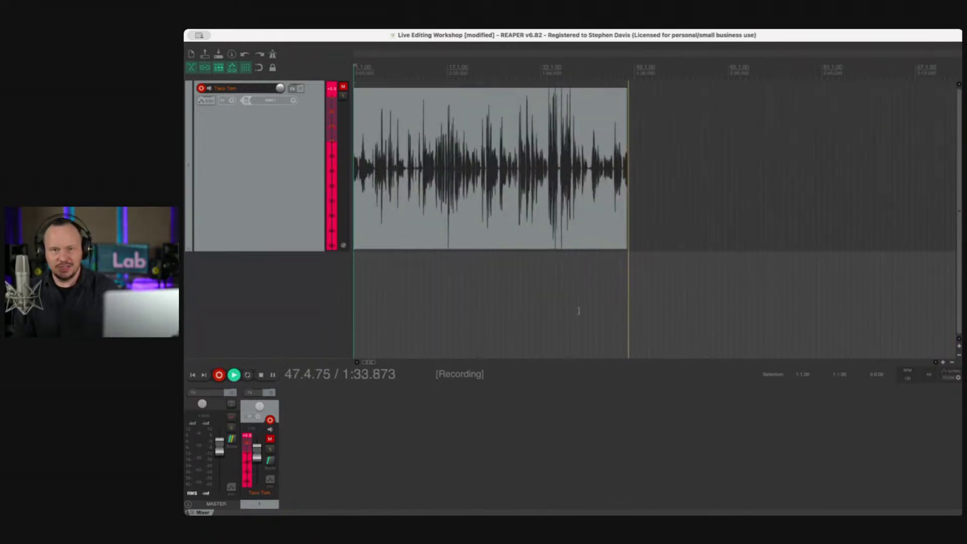
key("space")
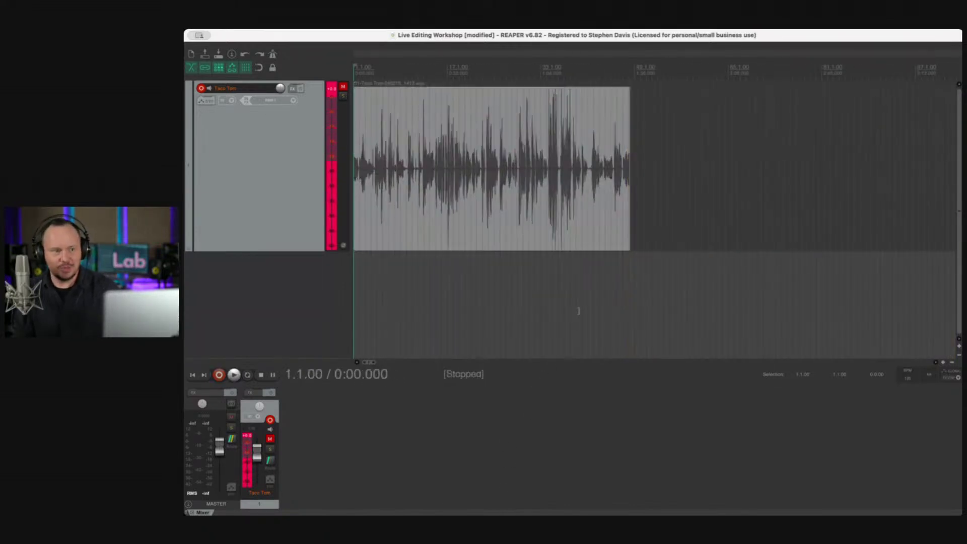
Step: Reset the track's peak indicator and lower the recorded item's volume to -2.89 dB
left_click(332, 89)
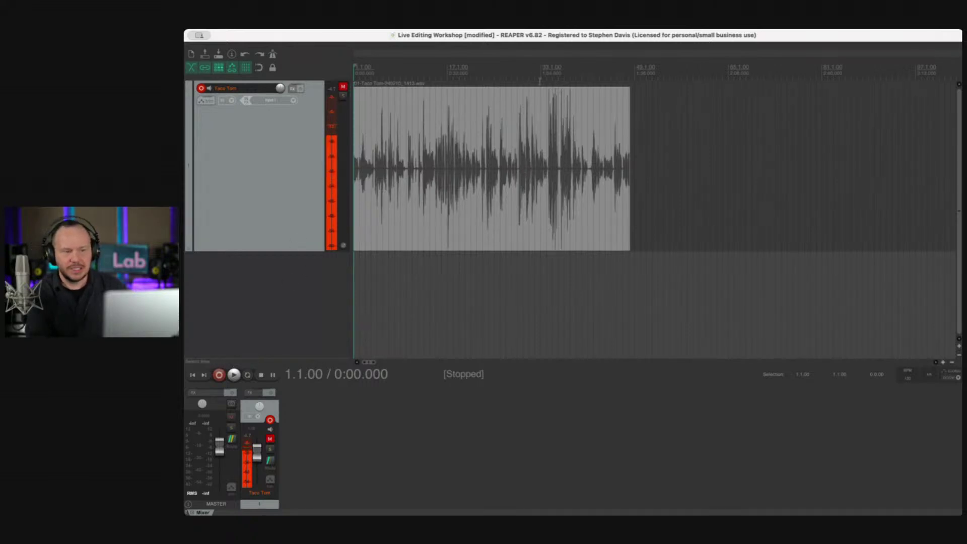
scroll(570, 99, "up", 4)
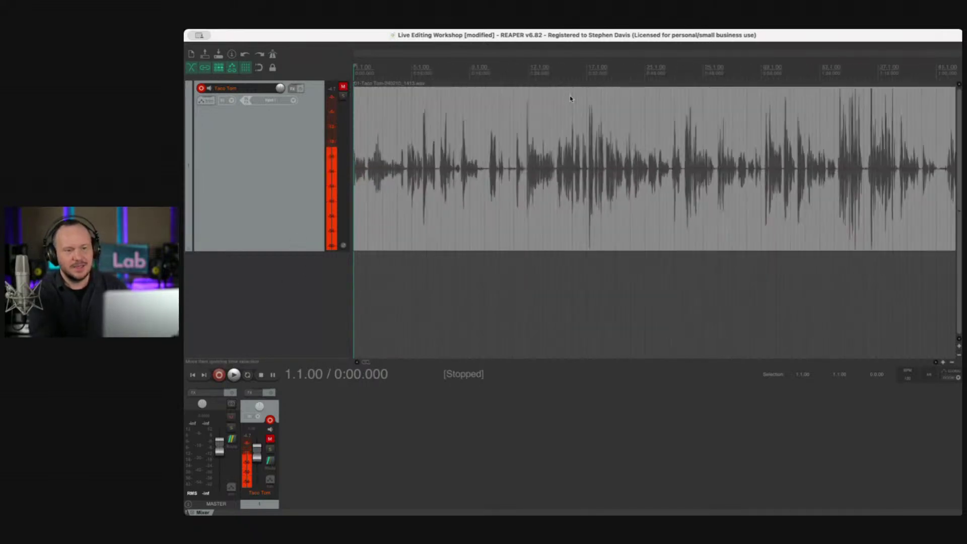
left_click(873, 96)
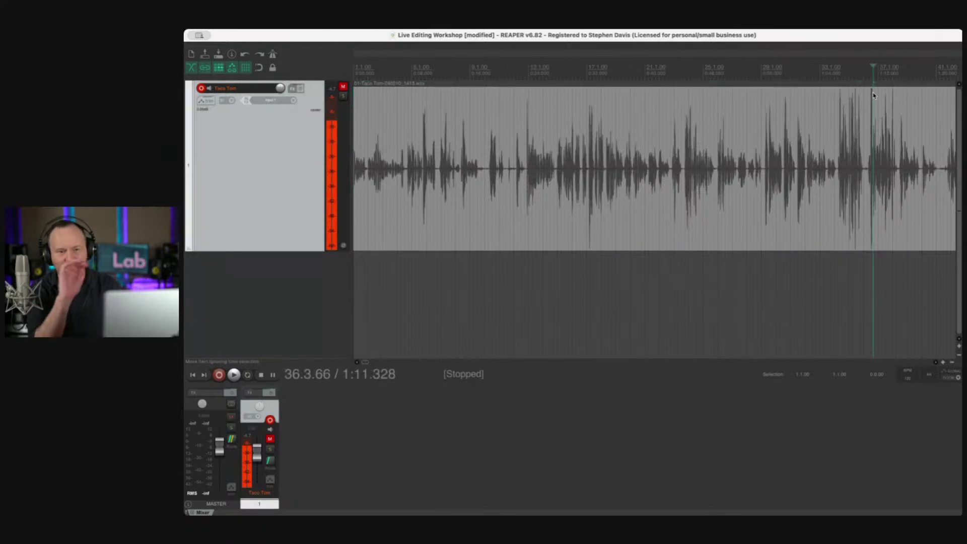
left_click_drag(781, 172, 781, 193)
scroll(781, 191, "down", 5)
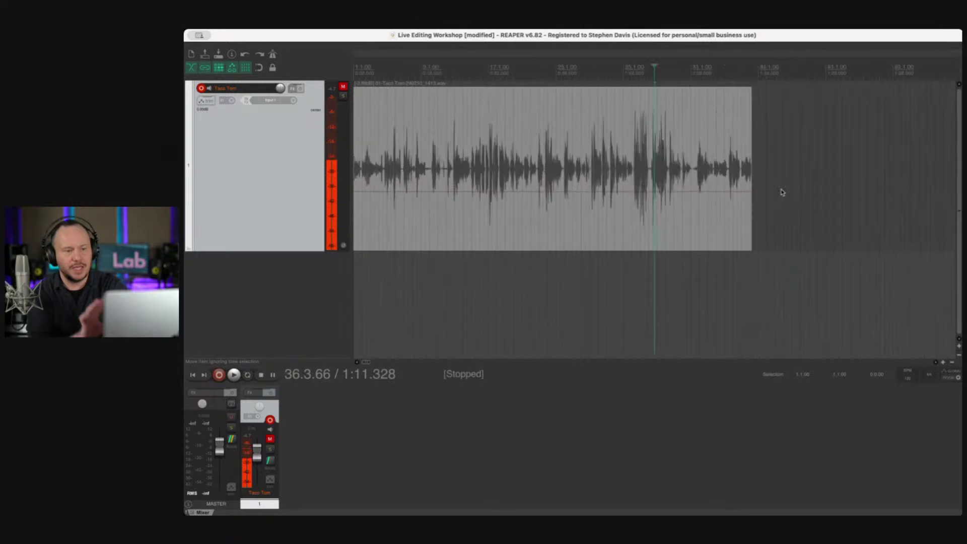
Step: Disarm the Taco Tom track and unmute it for playback
left_click(201, 89)
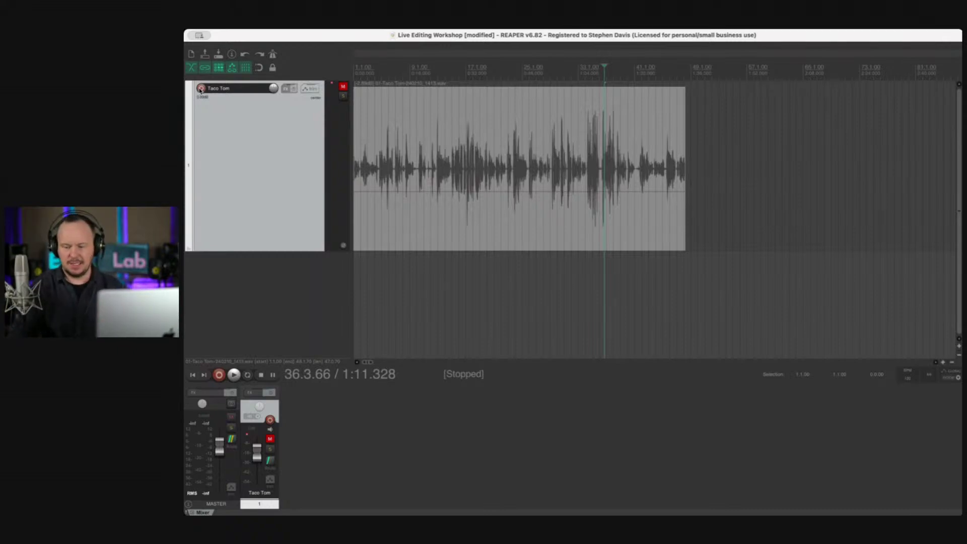
left_click(343, 87)
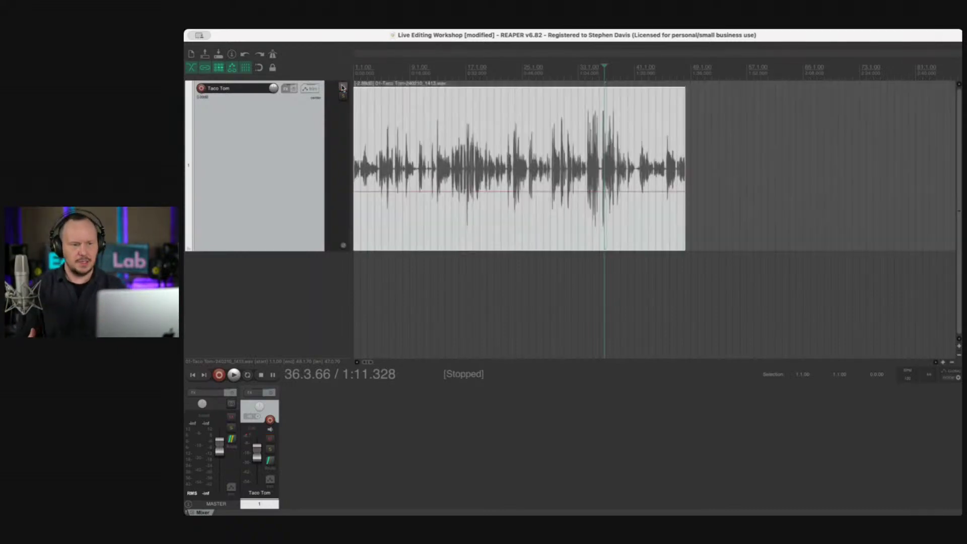
left_click(392, 67)
scroll(393, 67, "down", 2)
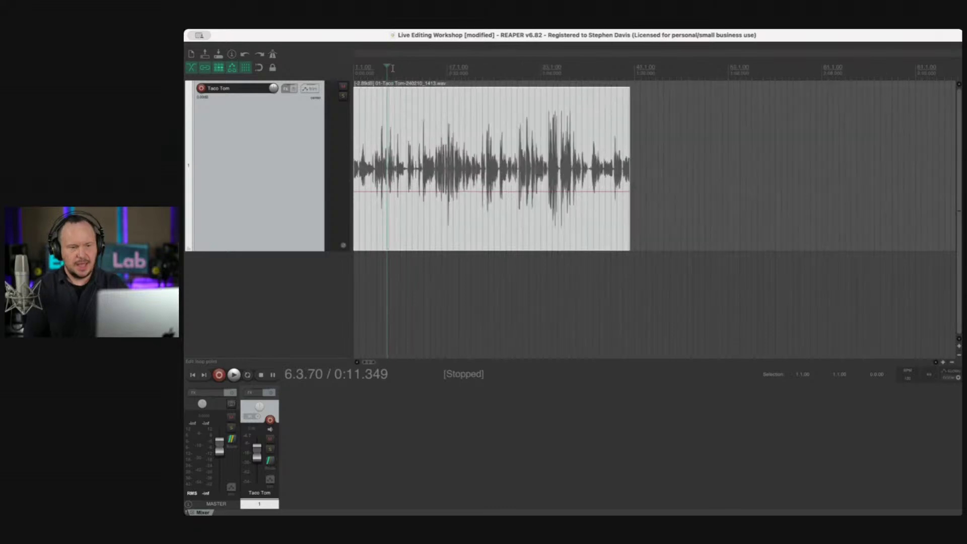
scroll(392, 68, "up", 3)
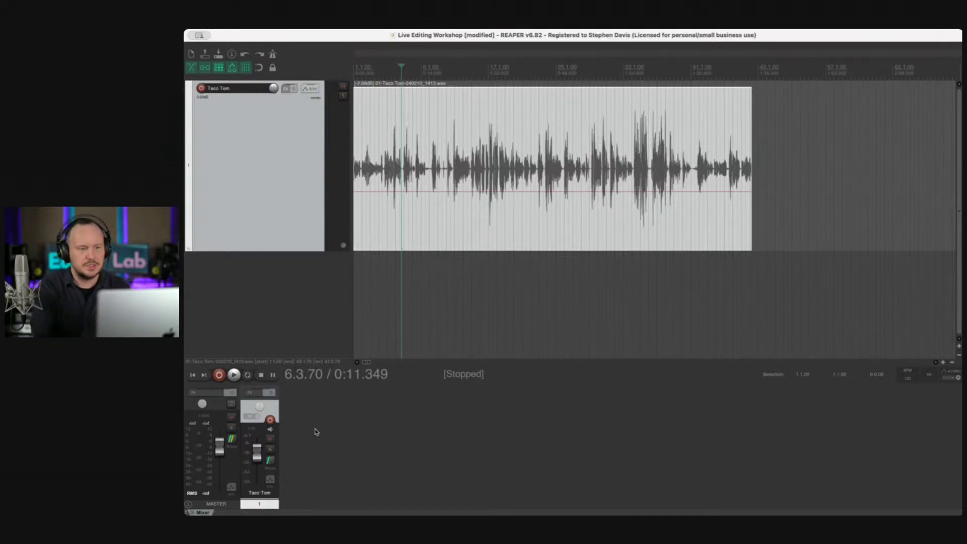
mouse_move(433, 245)
left_mouse_down()
mouse_move(448, 245)
mouse_move(433, 245)
left_mouse_up()
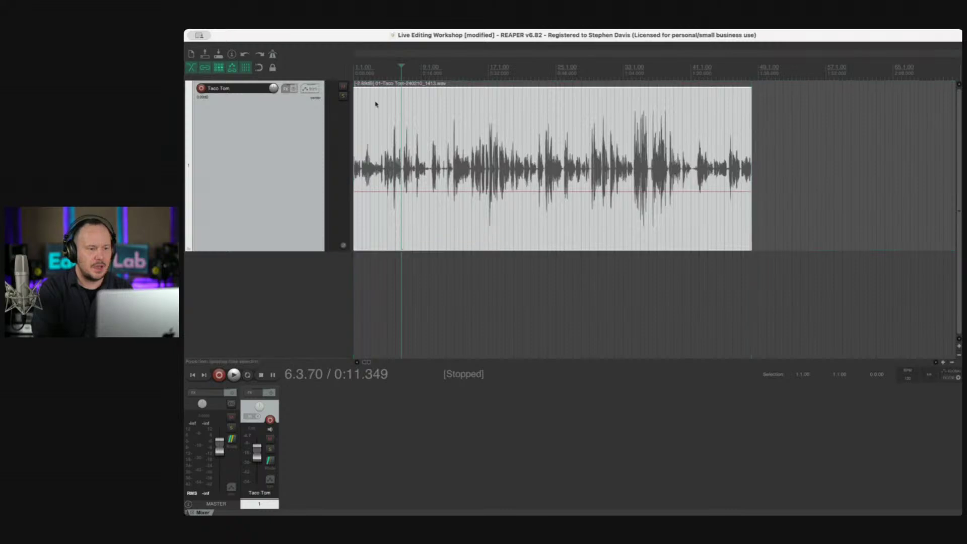
Step: Listen to short passages of the recording starting at about 0:05 and 0:12
left_click(375, 66)
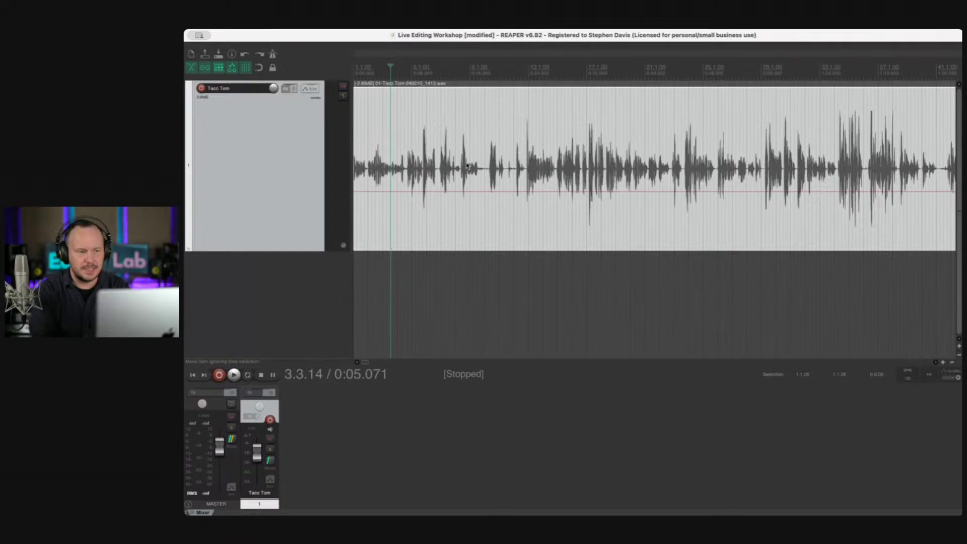
key("space")
scroll(468, 165, "up", 4)
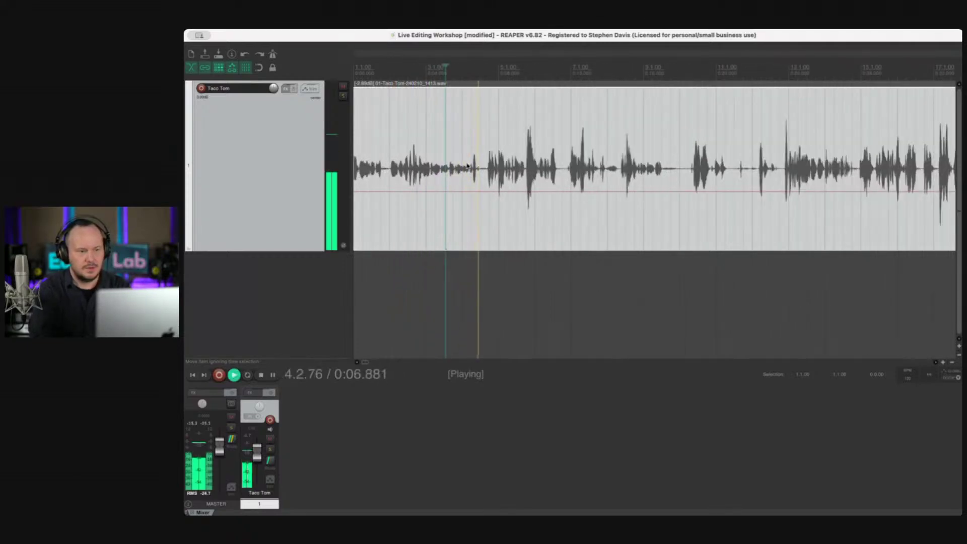
key("space")
left_click(566, 171)
key("space")
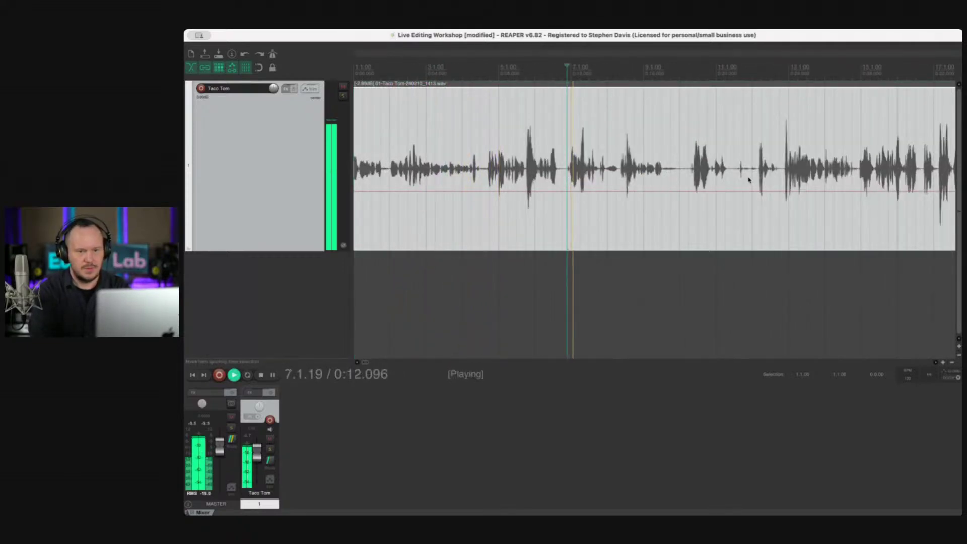
key("space")
Step: Preview the audio from 12.4.23 (0:23.614), just before the sharp peak, and split the item there
left_click(782, 176)
key("space")
key("space")
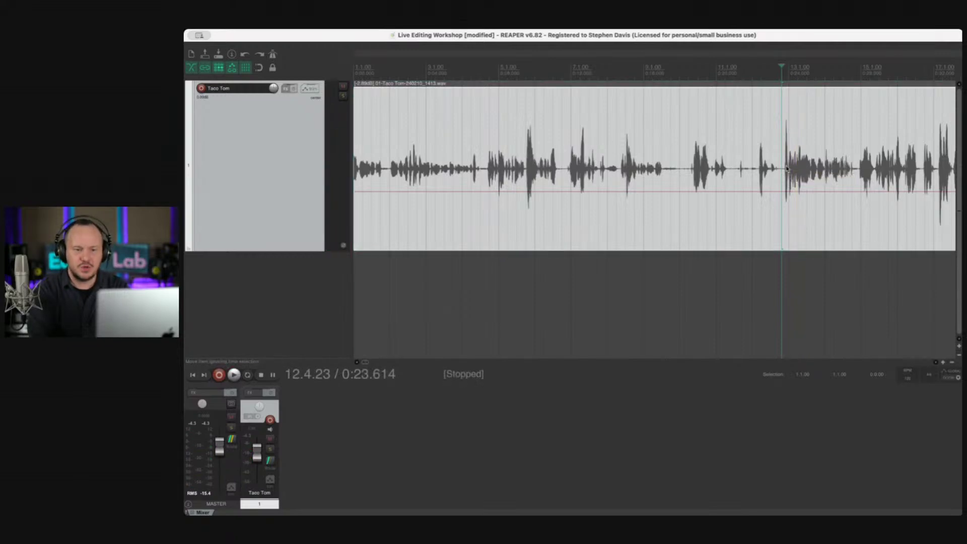
scroll(786, 177, "up", 2)
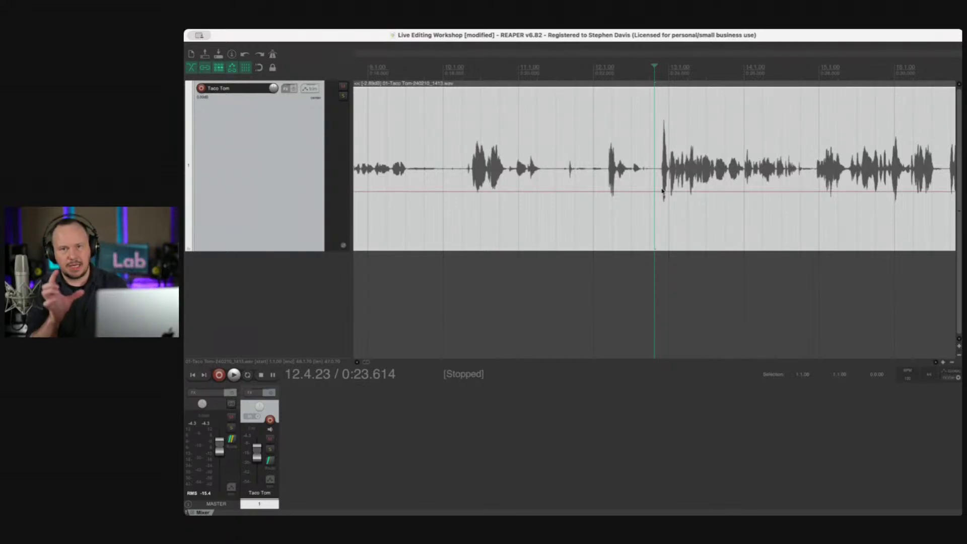
key("s")
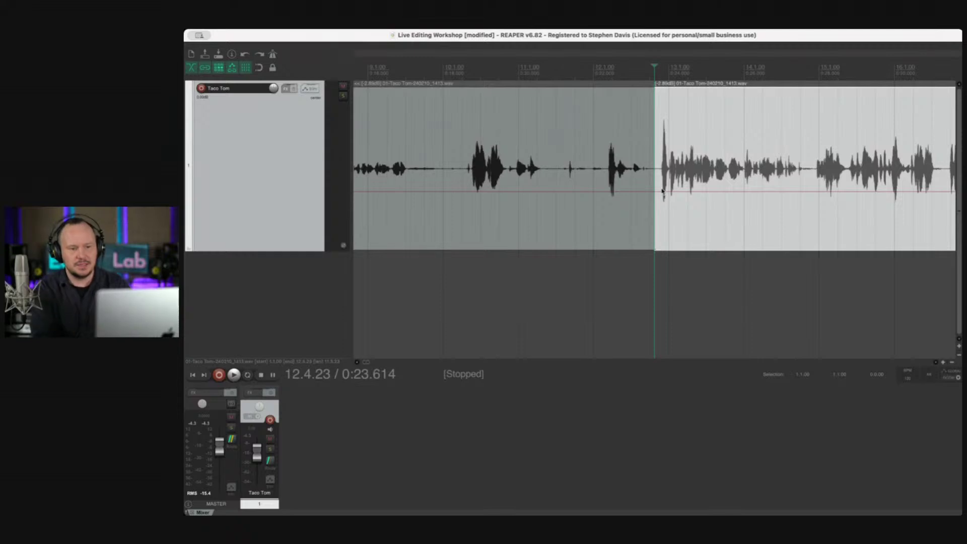
Step: Delete the segment of the recording that lies before the split
left_click(592, 148)
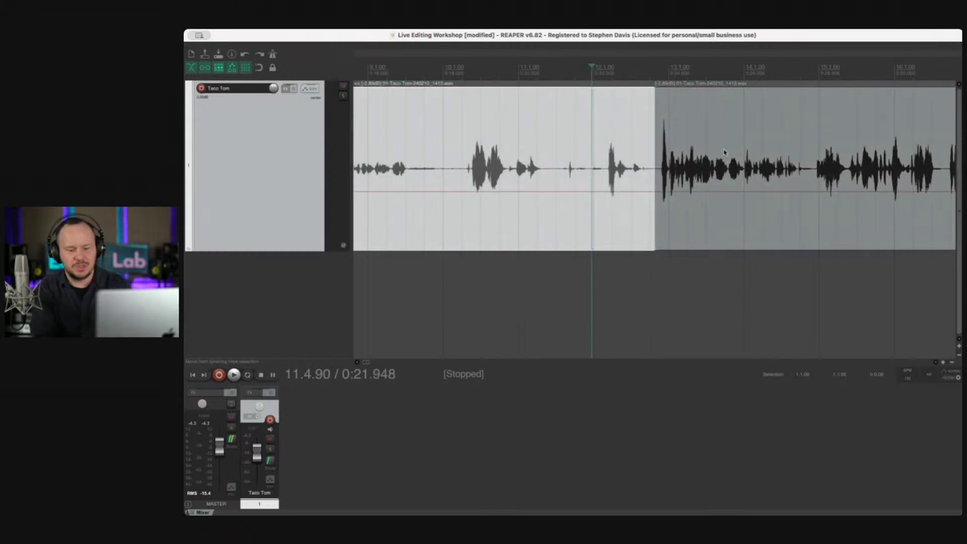
scroll(724, 152, "down", 8)
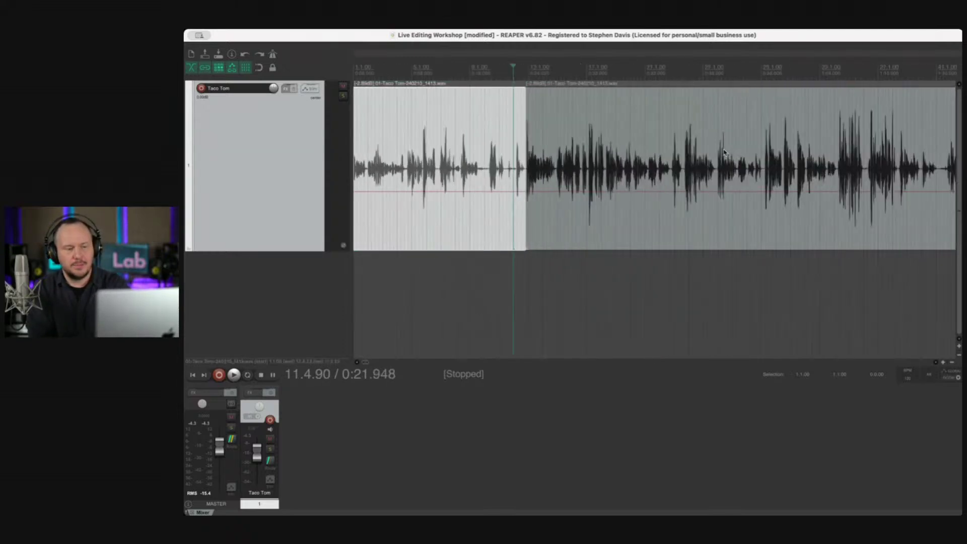
scroll(724, 152, "down", 2)
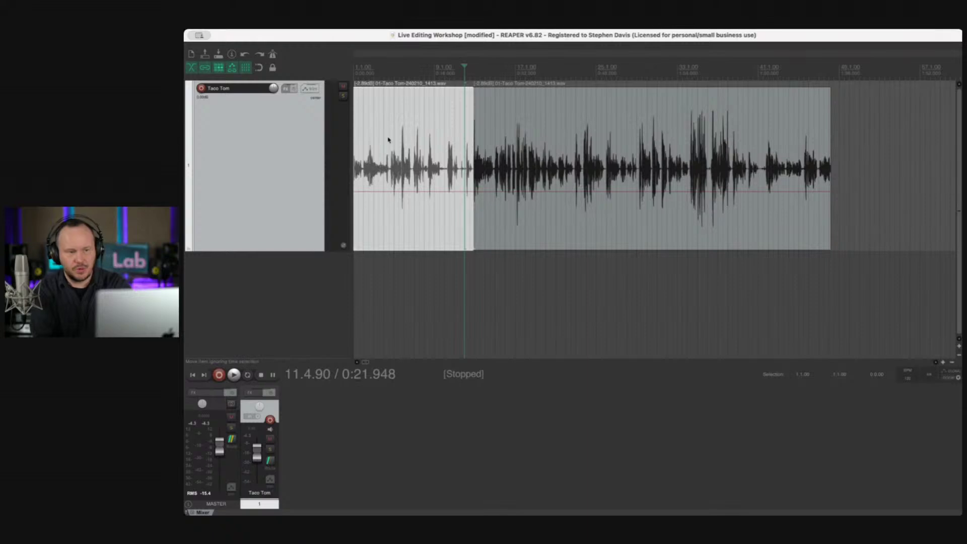
left_click(426, 149)
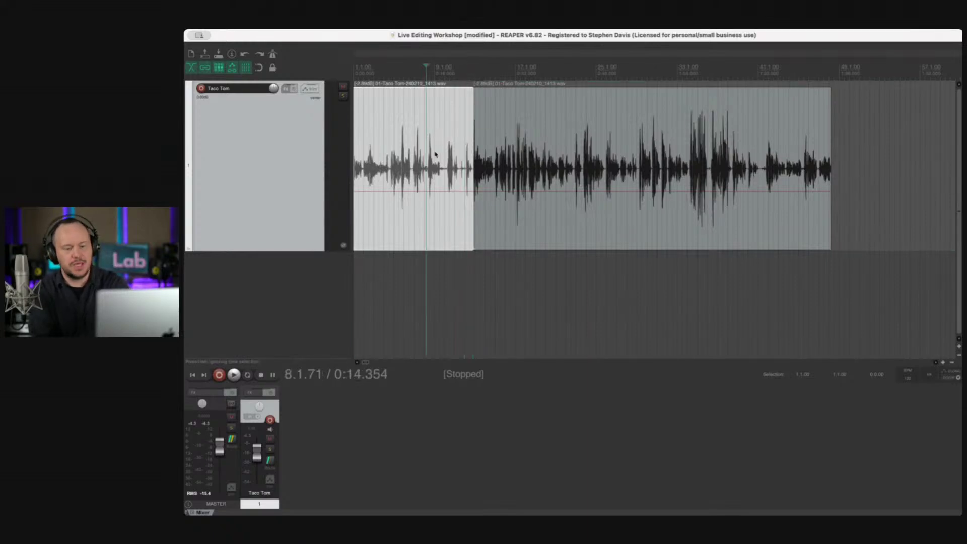
key("Delete")
Step: Try moving the remaining item along the timeline and undo the move
mouse_move(440, 146)
left_mouse_down()
mouse_move(524, 153)
mouse_move(459, 157)
mouse_move(428, 145)
left_mouse_up()
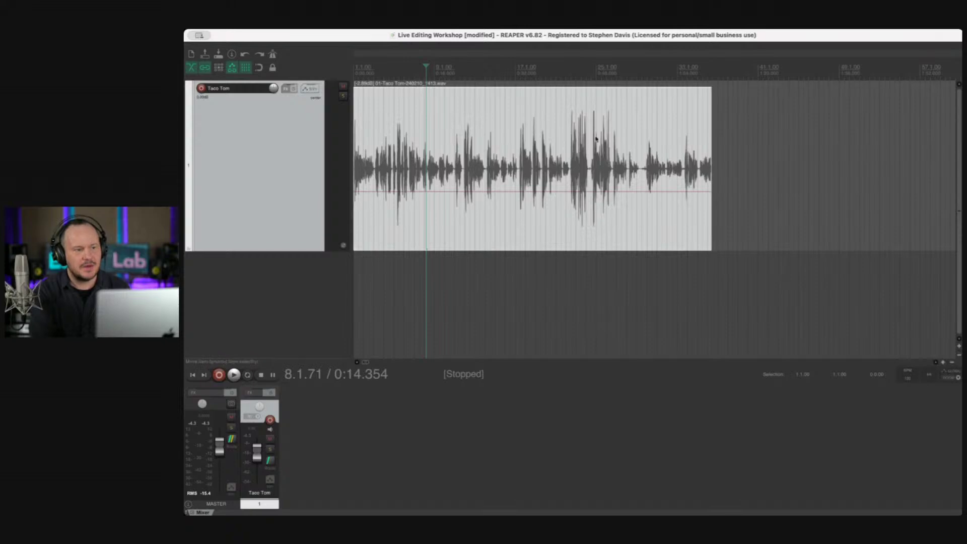
left_click_drag(596, 139, 663, 142)
key("super+z")
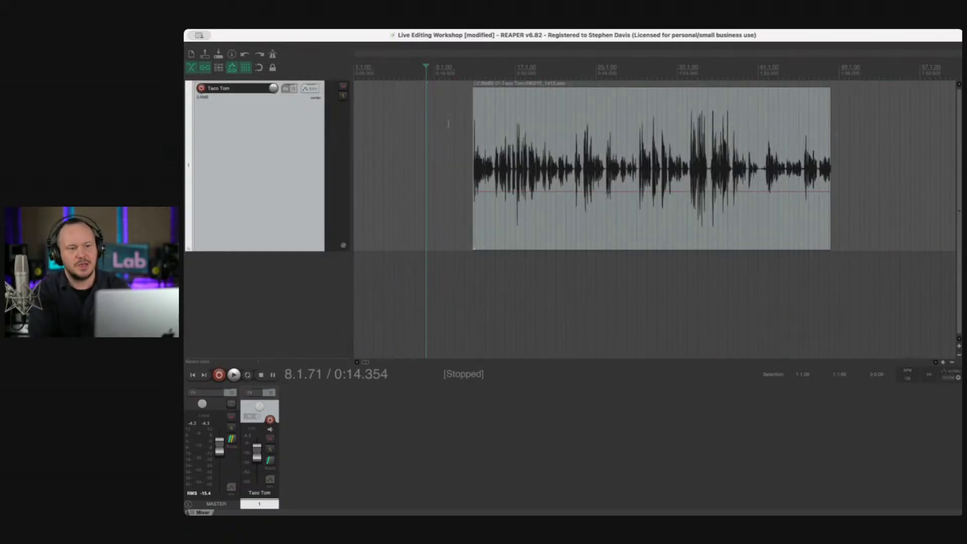
Step: Place the edit cursor just before the remaining item at 0:23.128 and turn ripple editing on
left_click(469, 73)
scroll(469, 73, "up", 3)
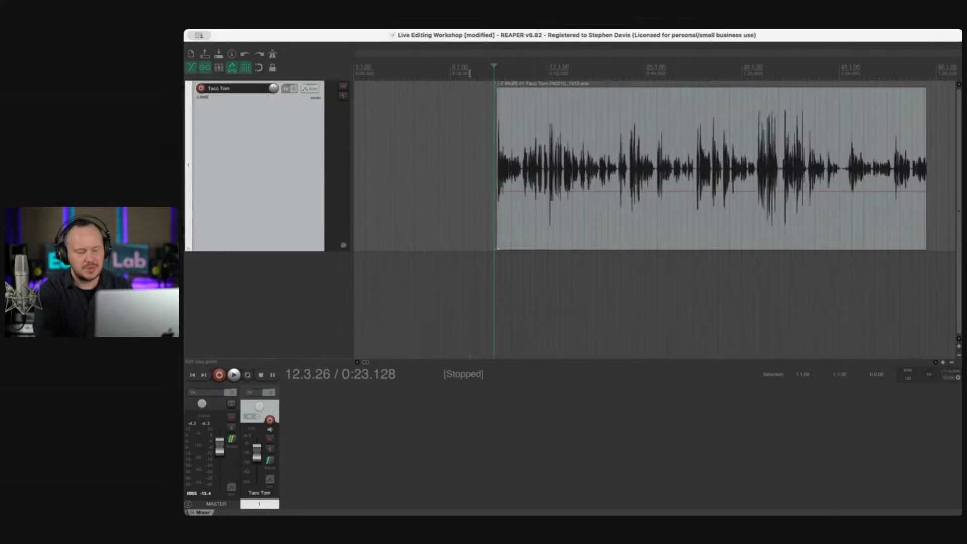
left_click(218, 67)
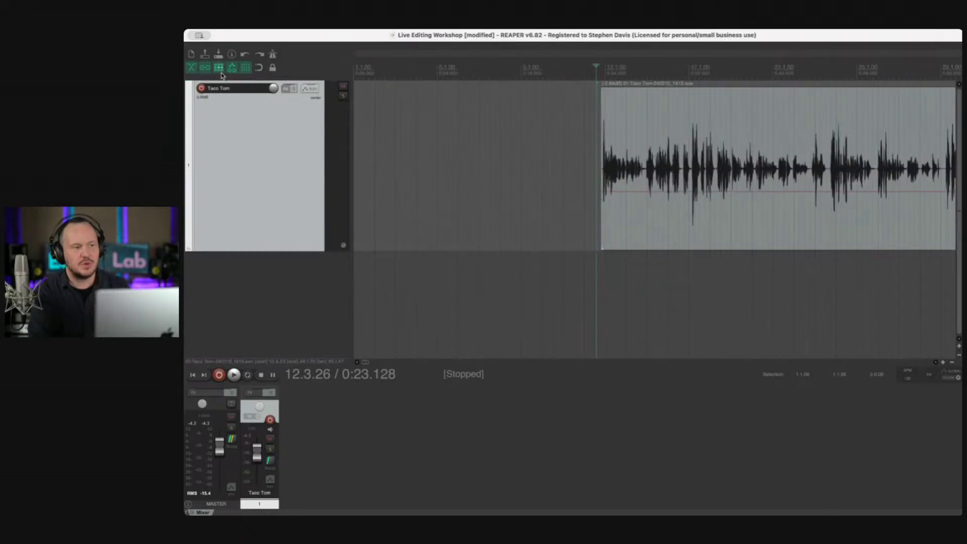
scroll(755, 198, "up", 5)
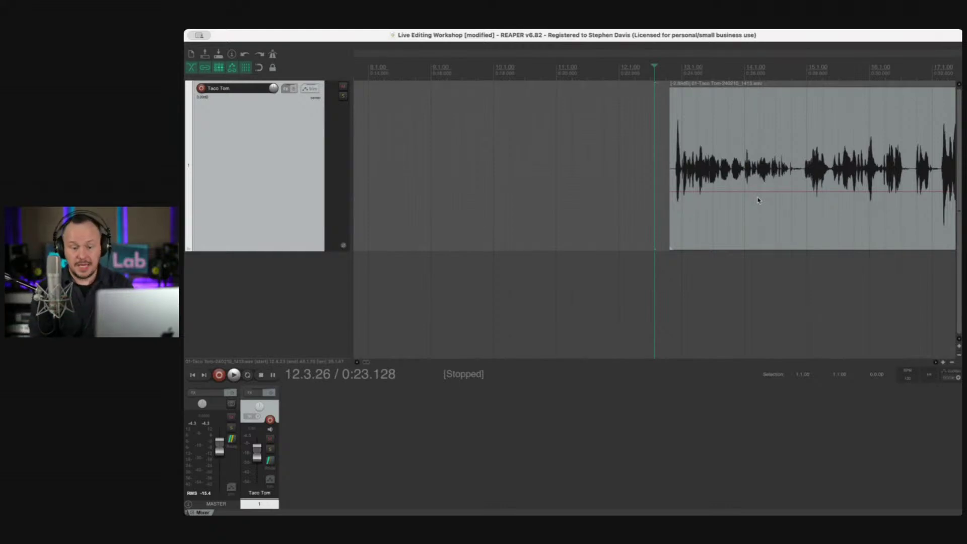
scroll(822, 217, "up", 4)
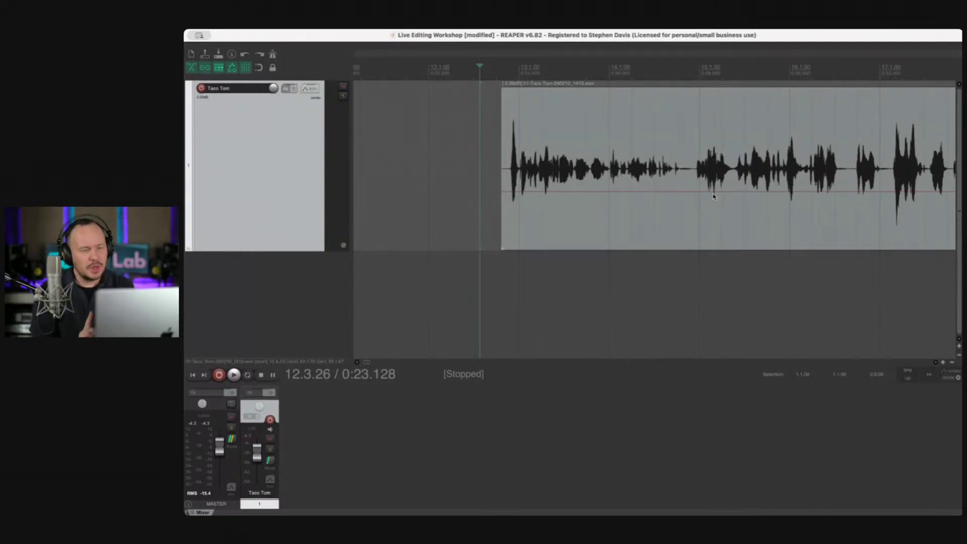
Step: Listen to the start of the take from 0:23.128 and to the phrase following the pause before 15.1.00
key("space")
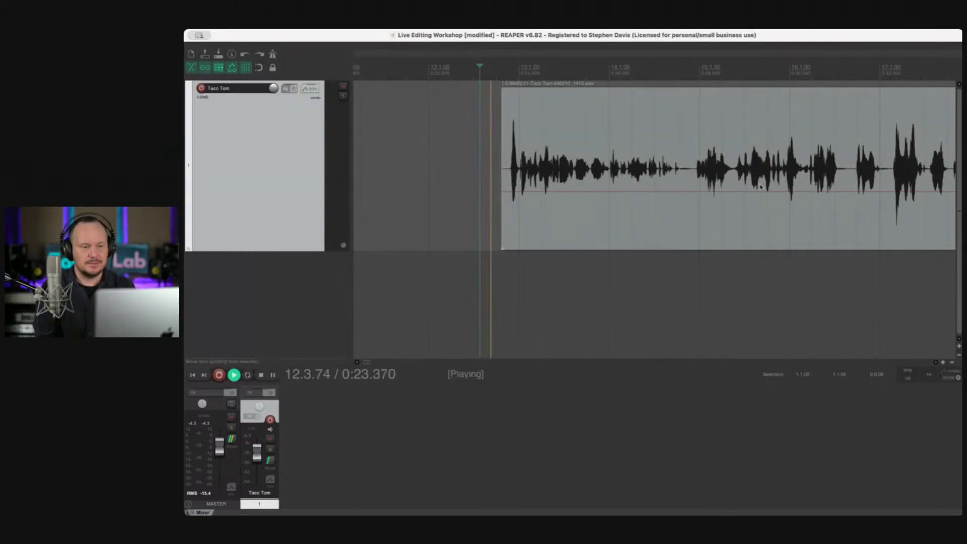
scroll(759, 192, "left", 3)
scroll(758, 192, "right", 3)
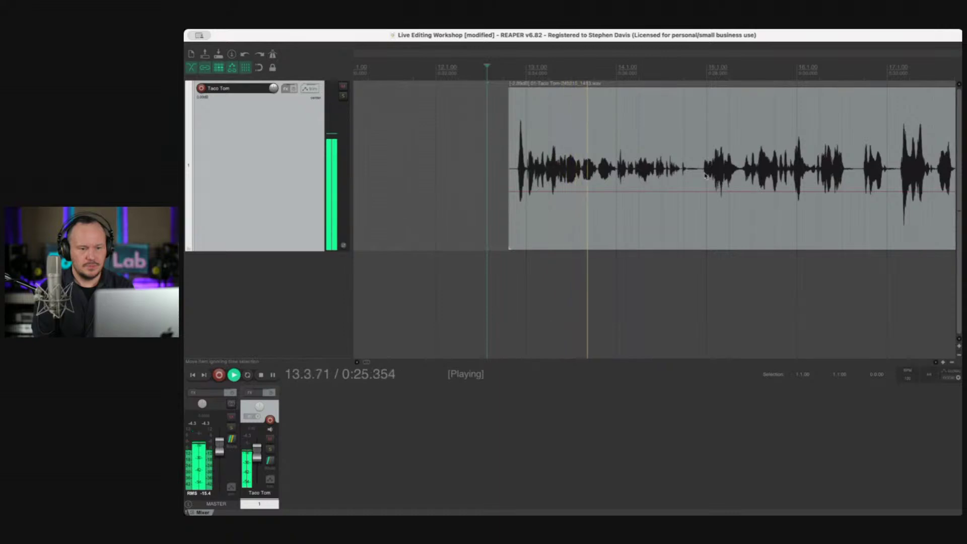
key("space")
left_click_drag(702, 176, 702, 176)
key("space")
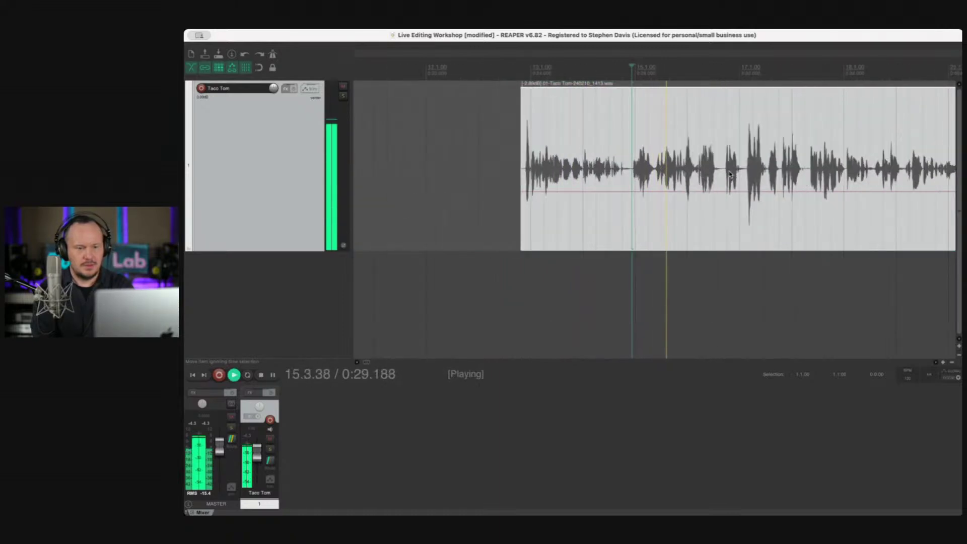
scroll(730, 174, "down", 2)
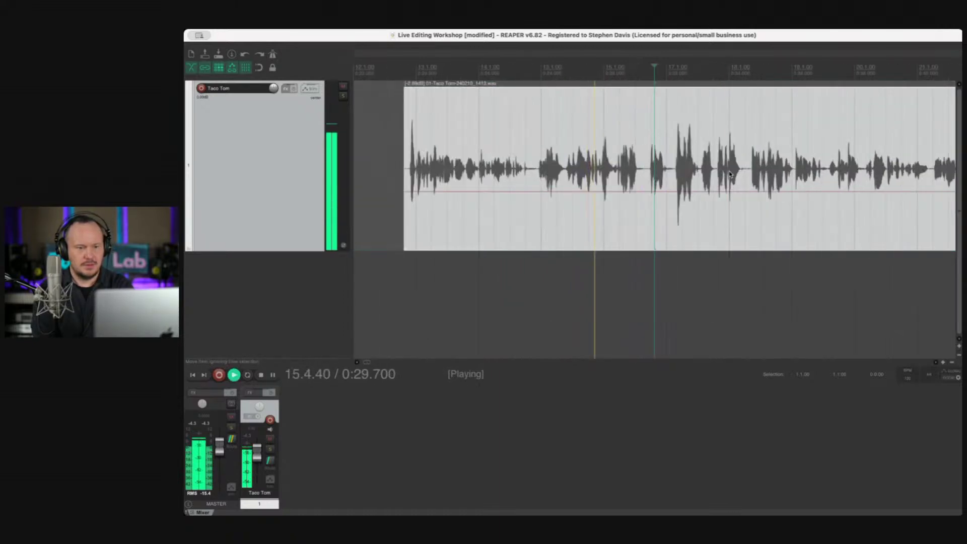
Step: Play on from the gap just before 17.1.00 and split the item at 0:45.187, before the next loud phrase
left_click(647, 179)
scroll(650, 180, "down", 2)
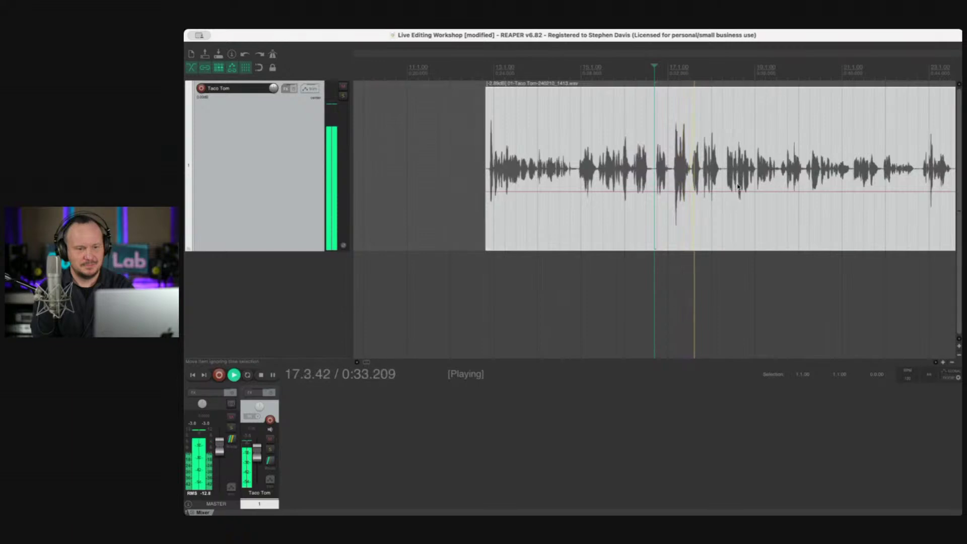
scroll(738, 186, "down", 1)
scroll(738, 186, "right", 3)
scroll(738, 186, "up", 1)
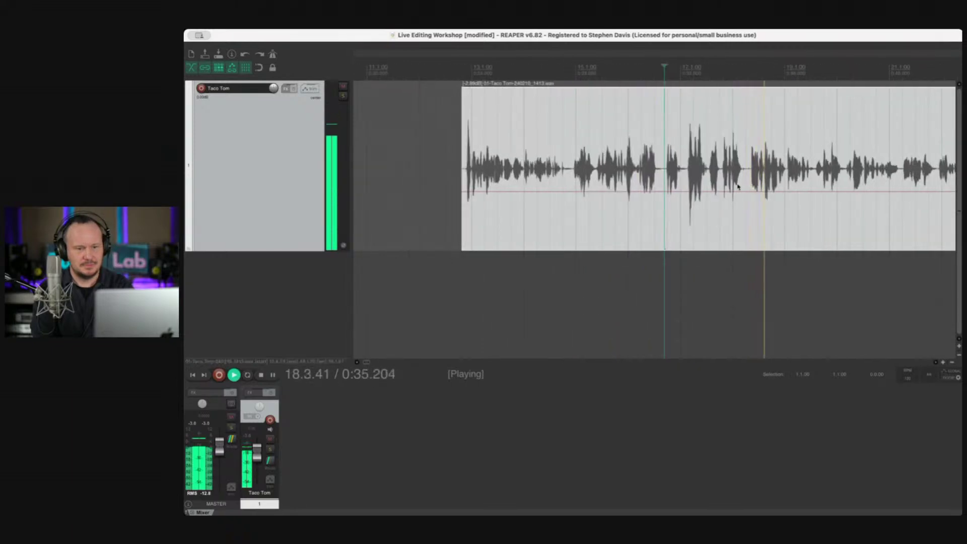
scroll(738, 186, "right", 2)
scroll(738, 186, "right", 2)
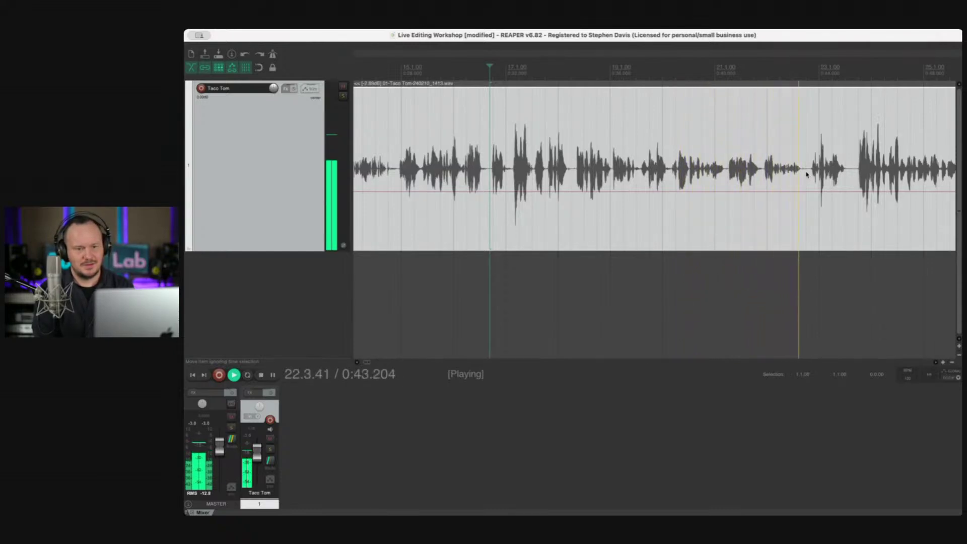
key("space")
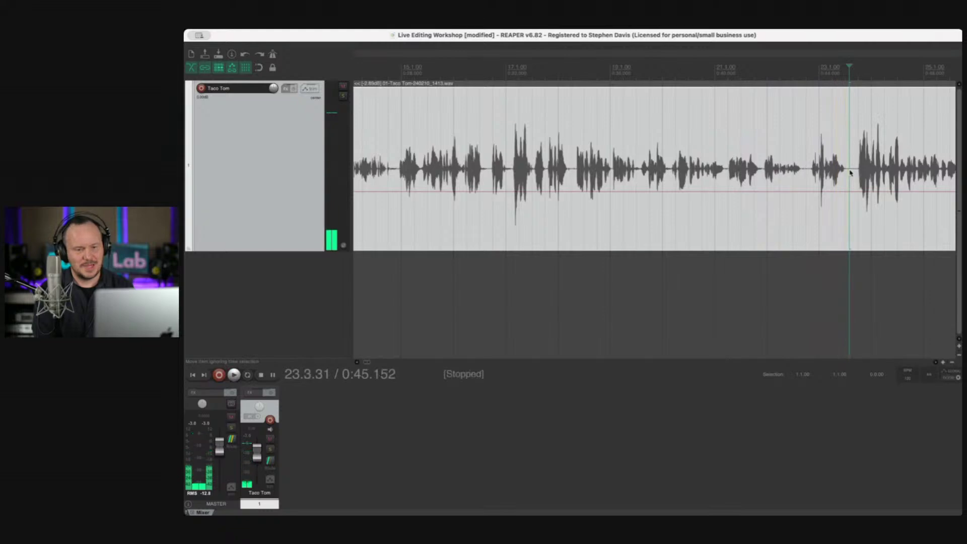
key("s")
Step: Look over the rest of the take up to its end and place the edit cursor at 0:54.834
scroll(806, 167, "down", 5)
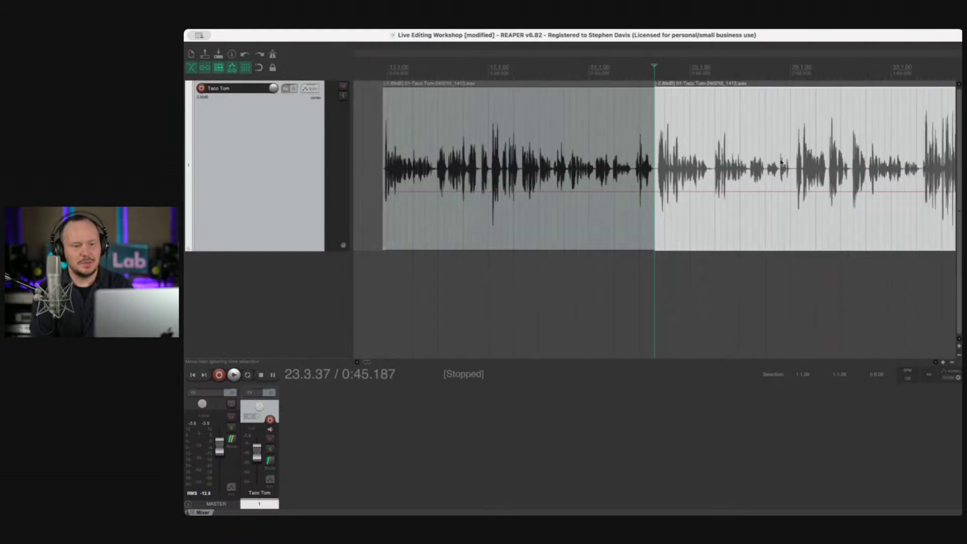
scroll(782, 163, "down", 2)
left_click(804, 167)
scroll(803, 168, "up", 3)
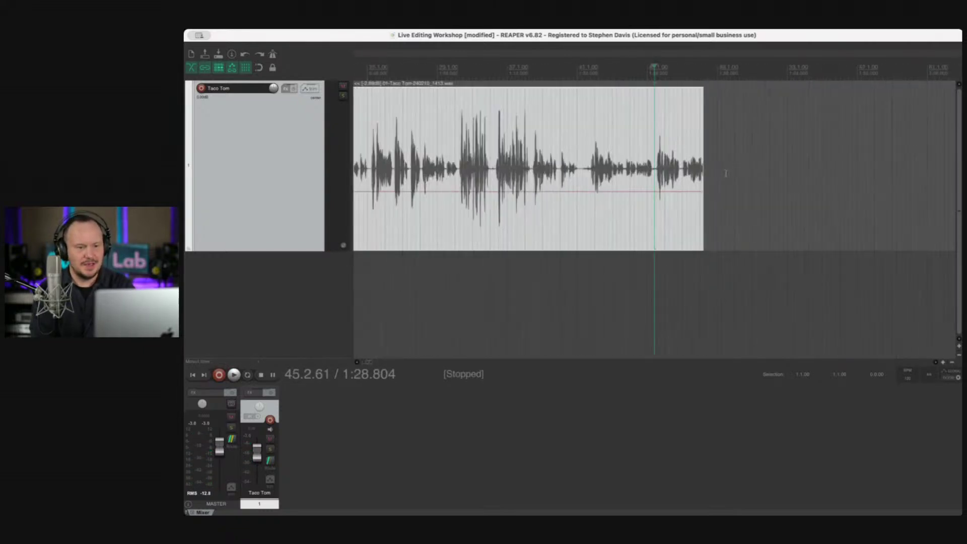
scroll(726, 173, "down", 1)
scroll(726, 173, "down", 4)
left_click(631, 163)
scroll(632, 162, "up", 1)
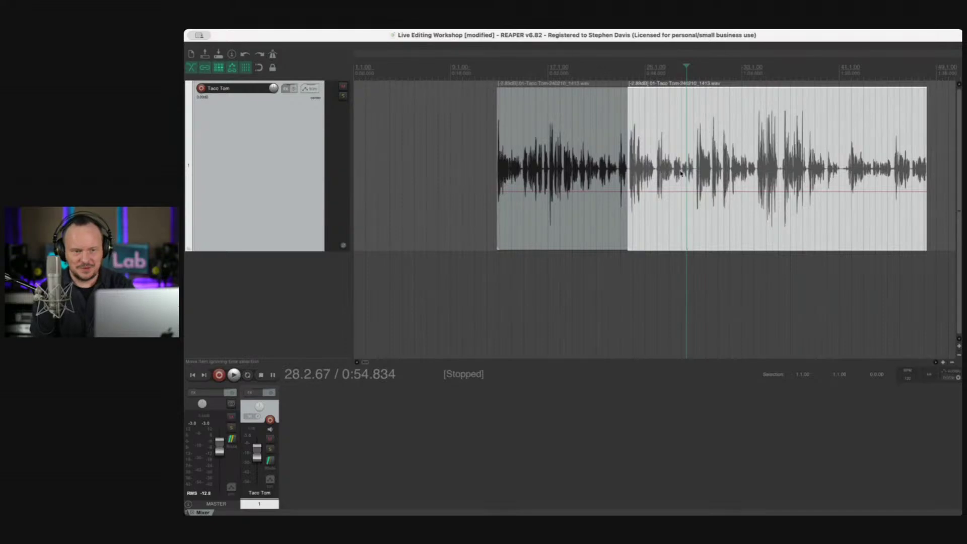
Step: Listen to the phrase that starts after the pause at 0:49.632 in the second segment
left_click(655, 174)
key("space")
scroll(652, 175, "down", 2)
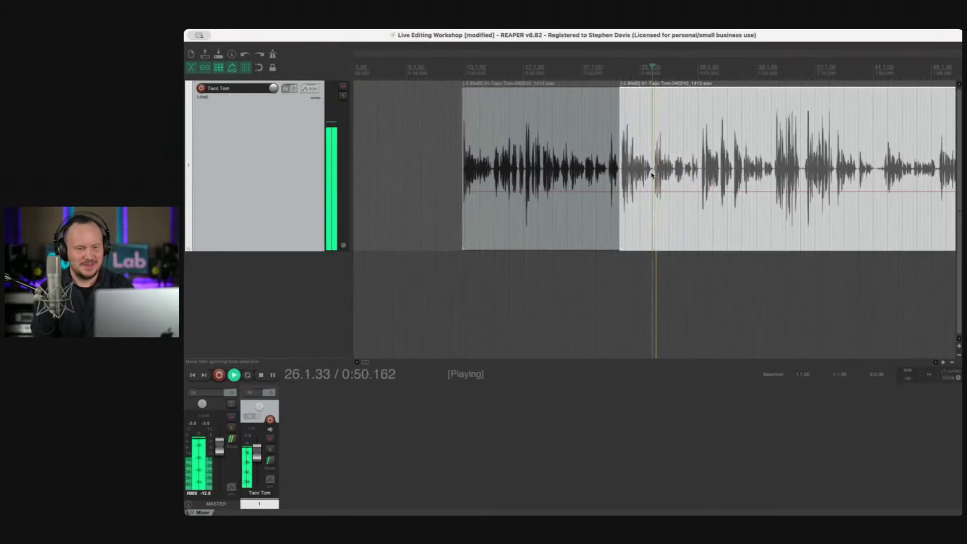
key("space")
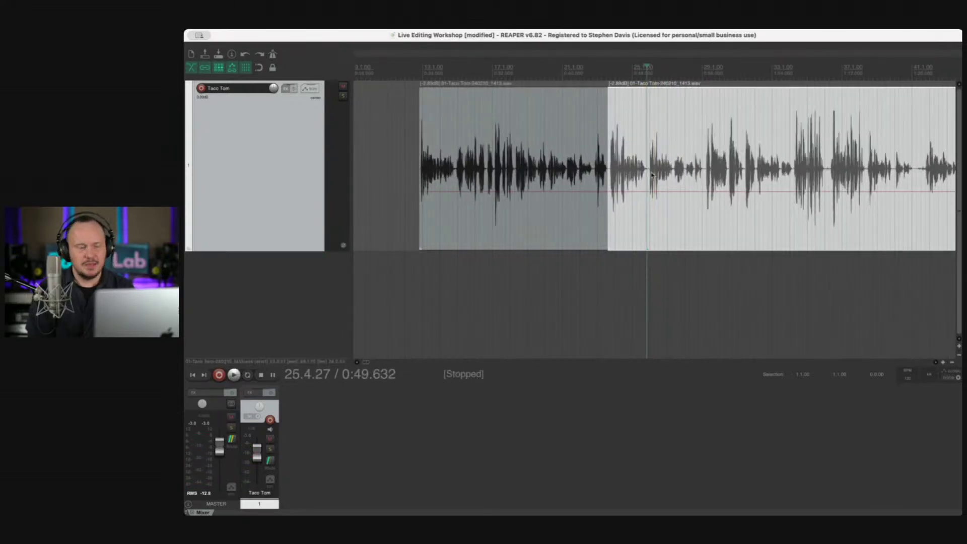
key("space")
scroll(653, 174, "up", 1)
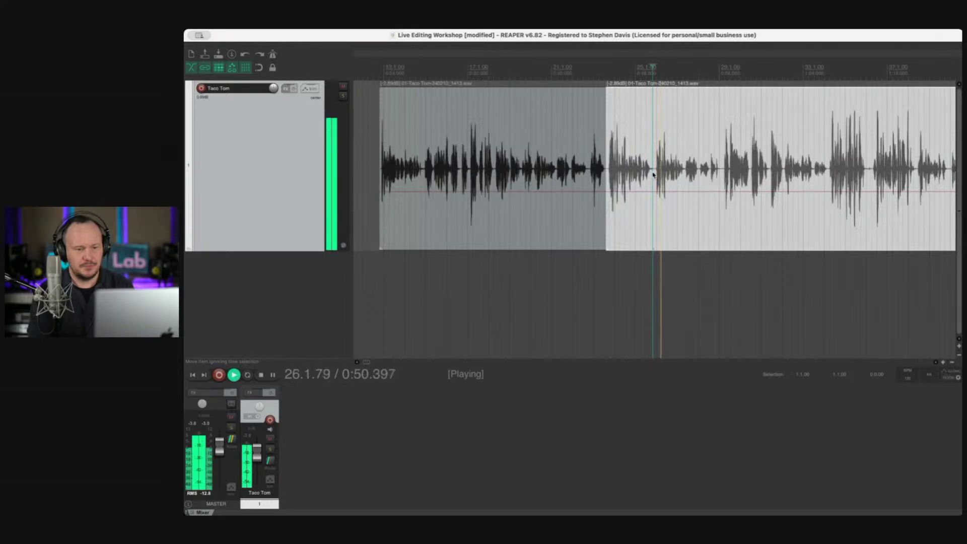
scroll(705, 196, "up", 2)
scroll(717, 204, "up", 3)
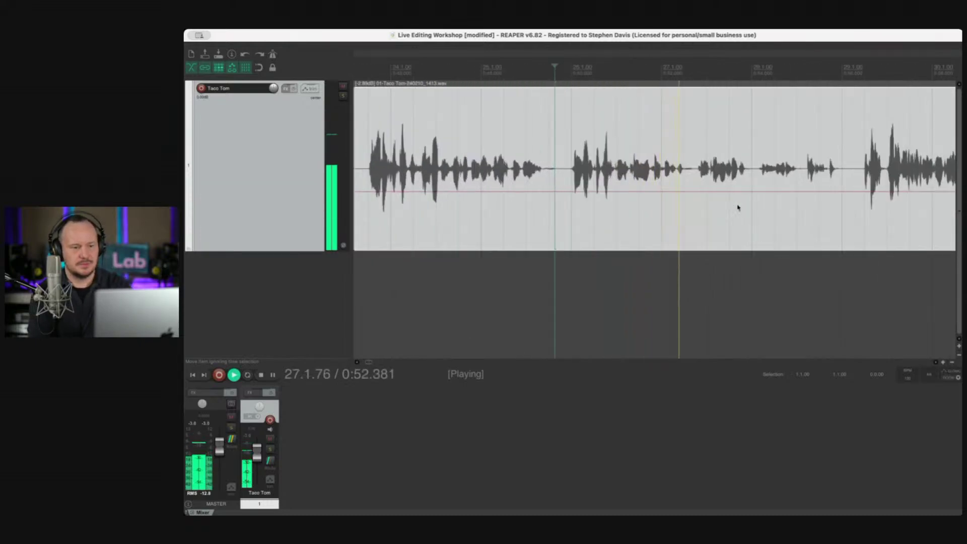
key("space")
Step: Listen to the phrase starting at 0:56.370 and to the two short phrases just before it
left_click(859, 174)
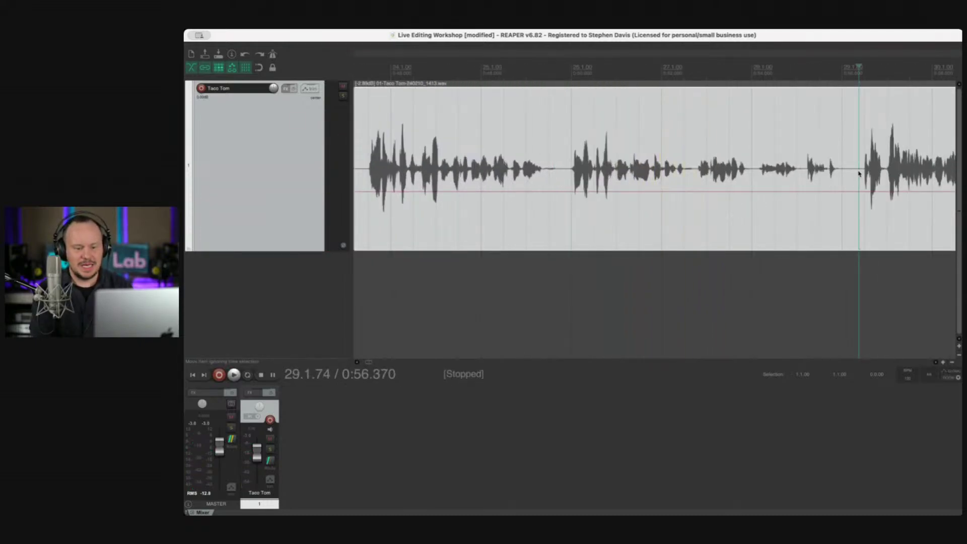
key("space")
scroll(858, 174, "down", 2)
scroll(859, 174, "down", 1)
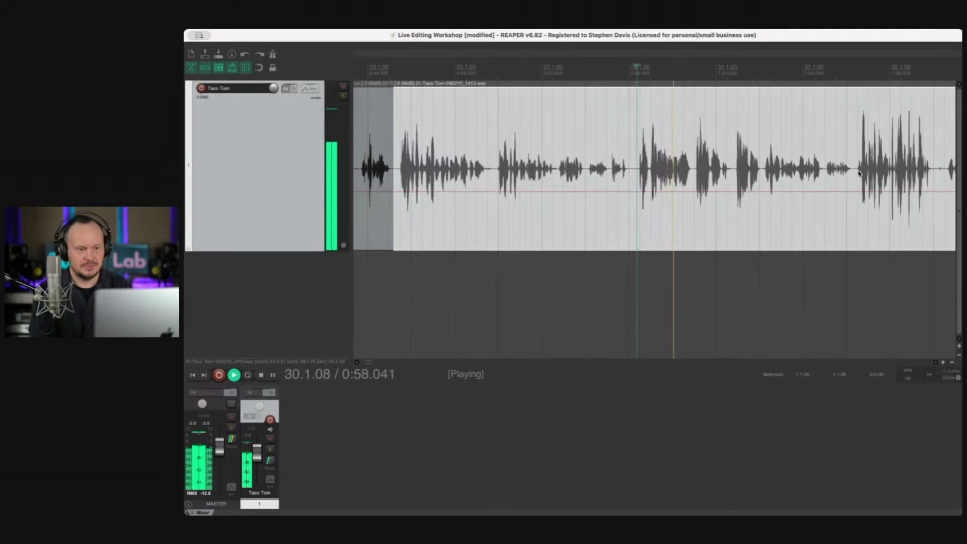
key("space")
left_click(610, 175)
key("space")
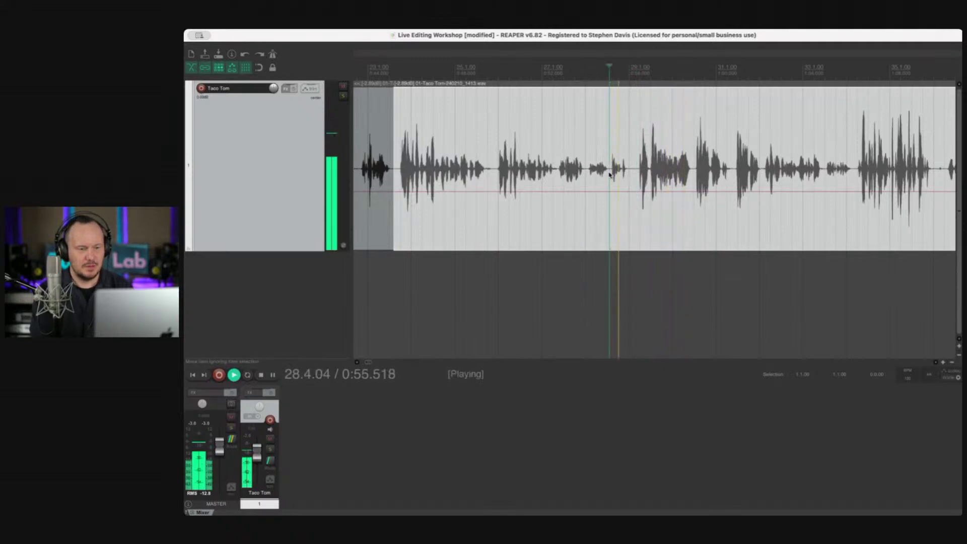
key("space")
left_click(587, 175)
key("space")
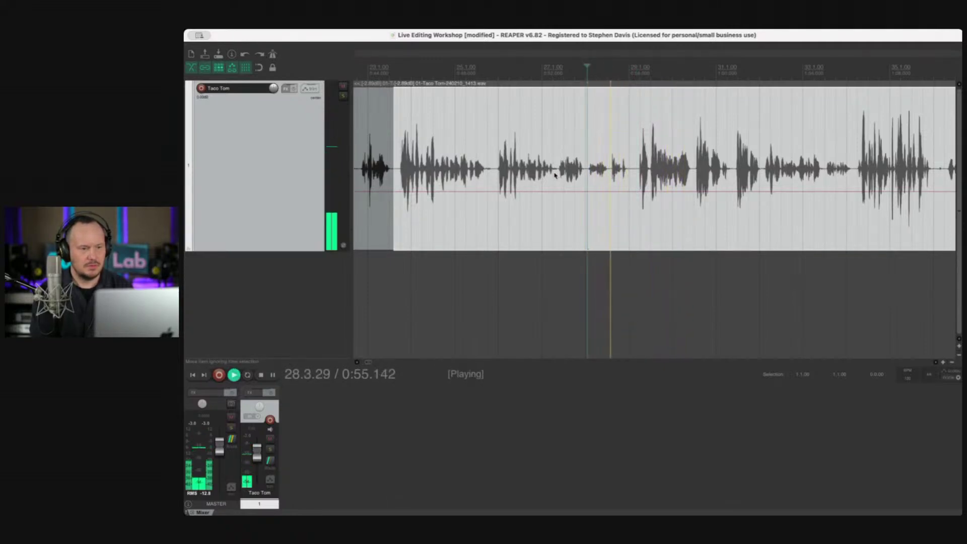
key("space")
Step: Compare the two repeated takes of the phrase by playing from 0:49.965 and from the split at 0:45.187
scroll(501, 175, "down", 1)
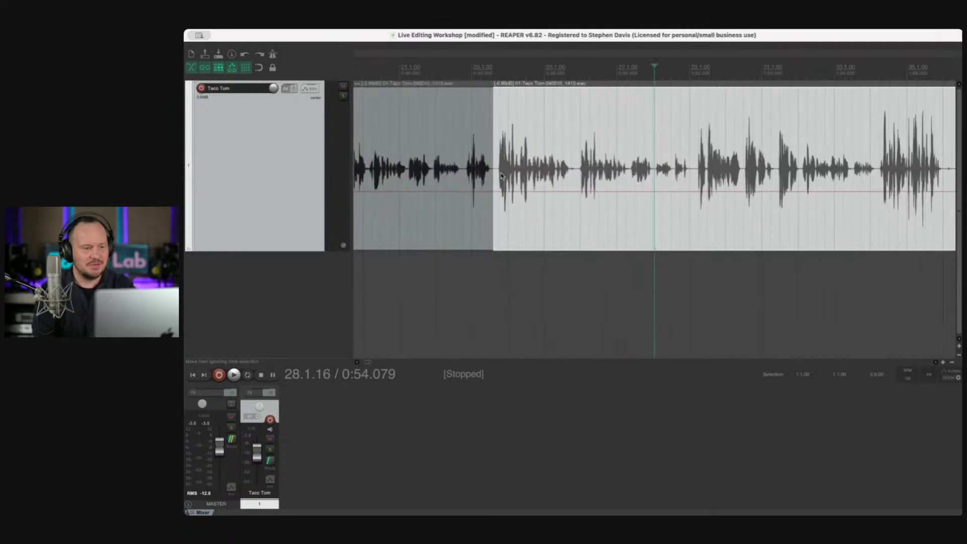
left_click(580, 166)
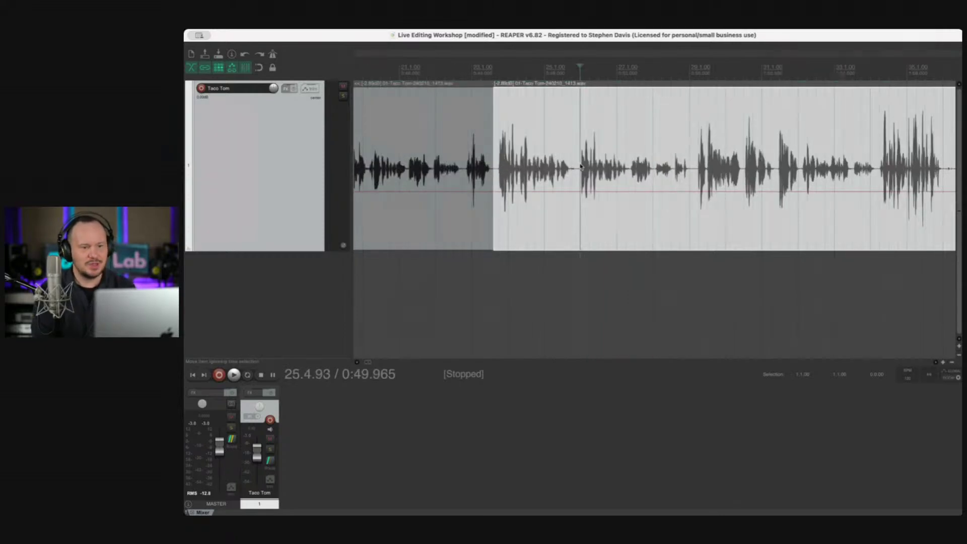
key("space")
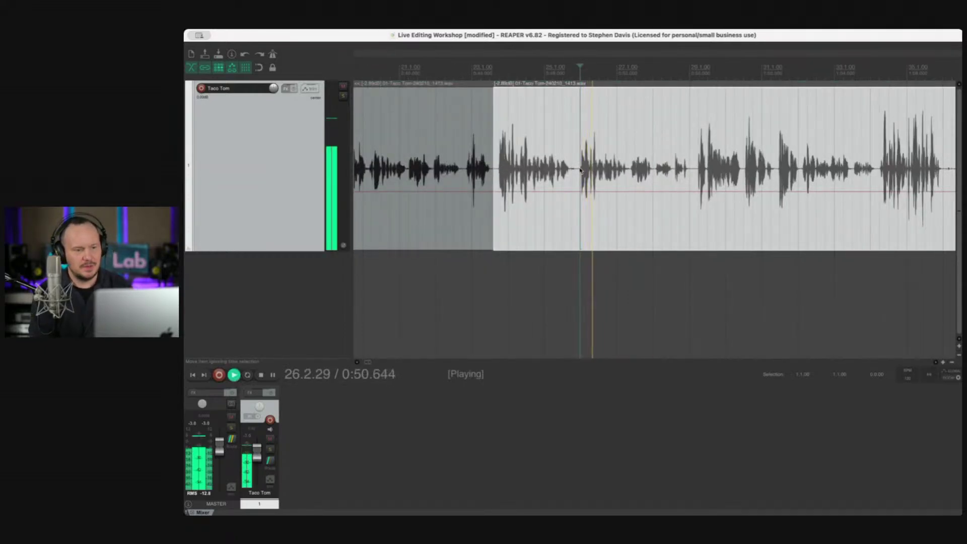
key("space")
left_click(493, 171)
key("space")
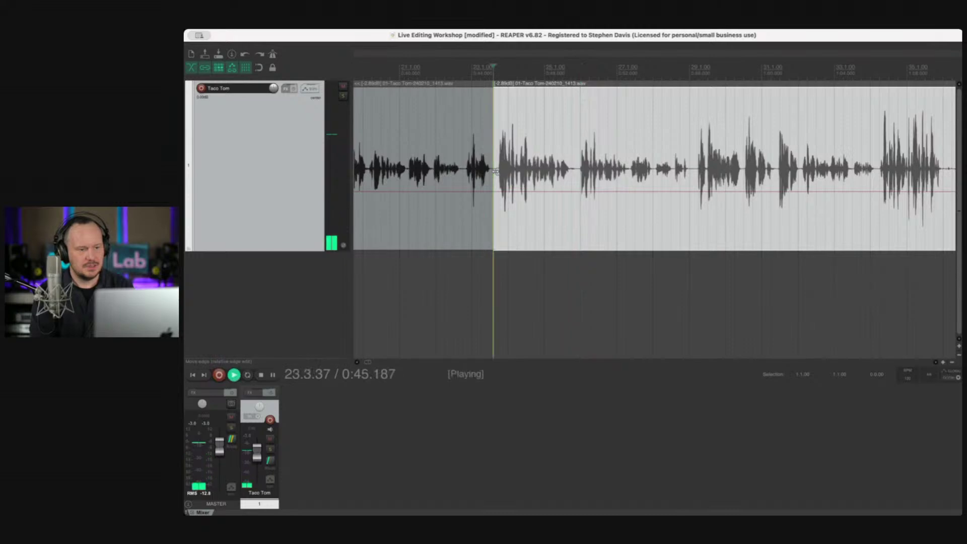
key("space")
Step: Try trimming the start of the second item to 0:49.766 and undo the trim
left_click(577, 172)
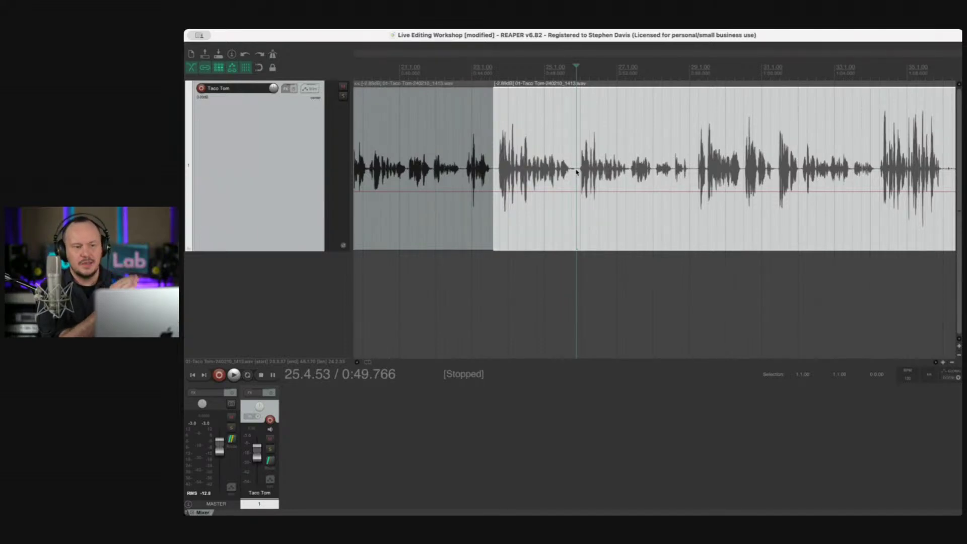
key("a")
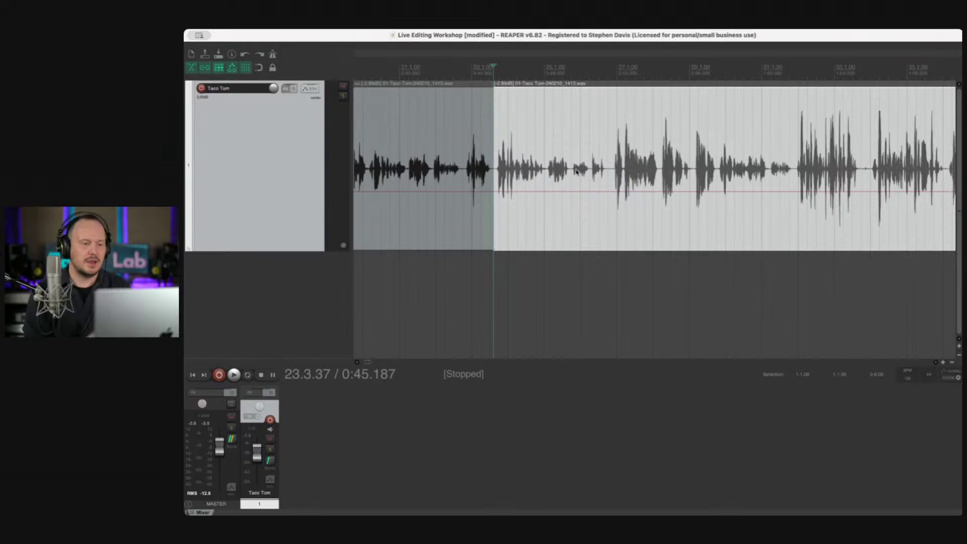
key("a")
Step: Split the second item at 0:49.691 and delete the segment between the two splits with ripple editing on
left_click(576, 173)
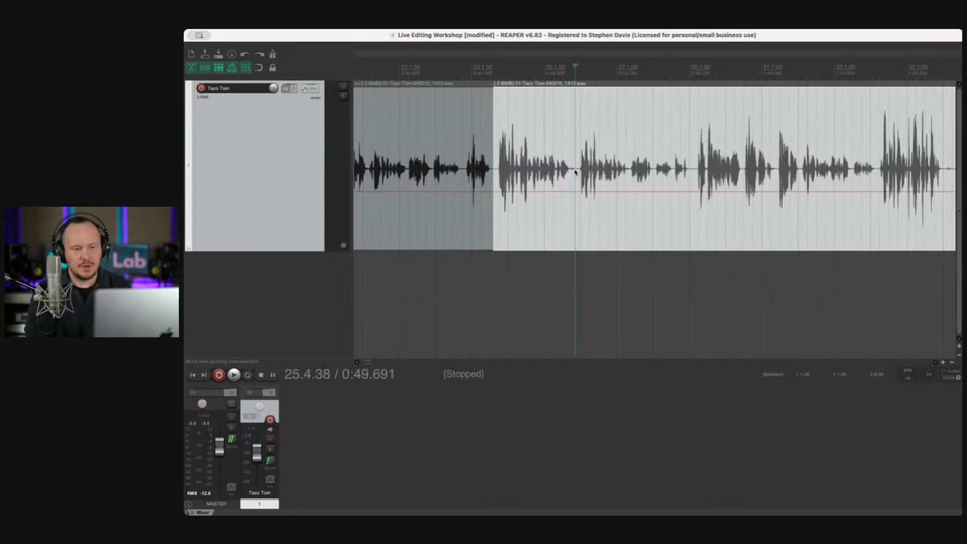
key("s")
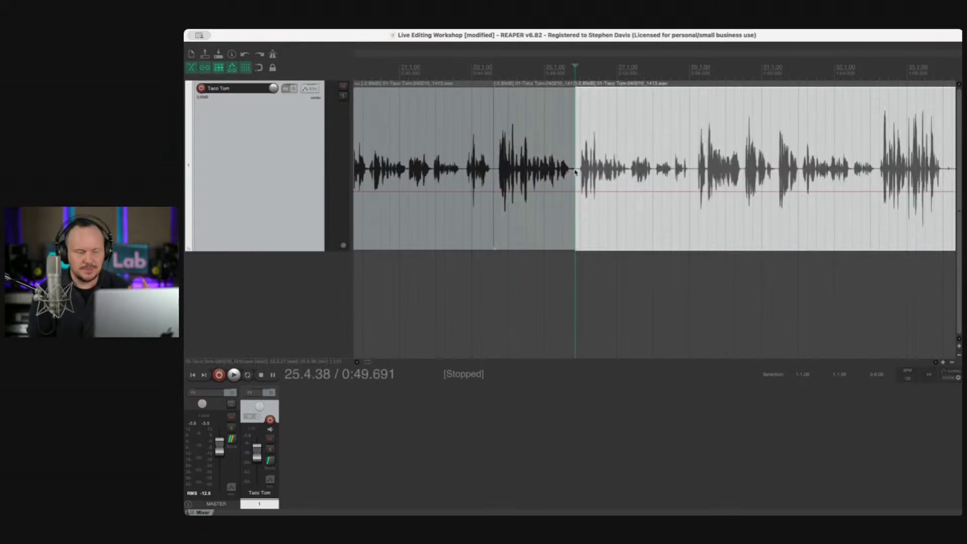
left_click(551, 153)
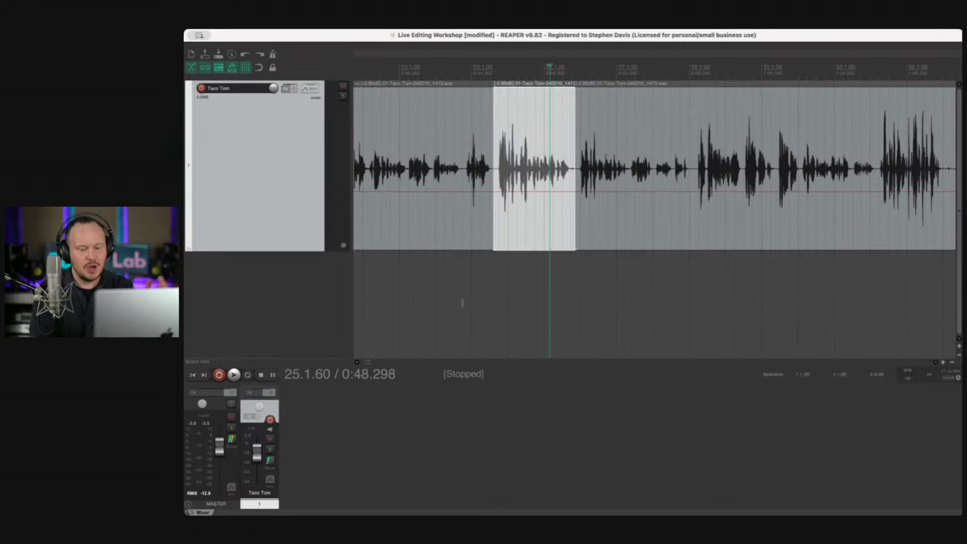
key("Delete")
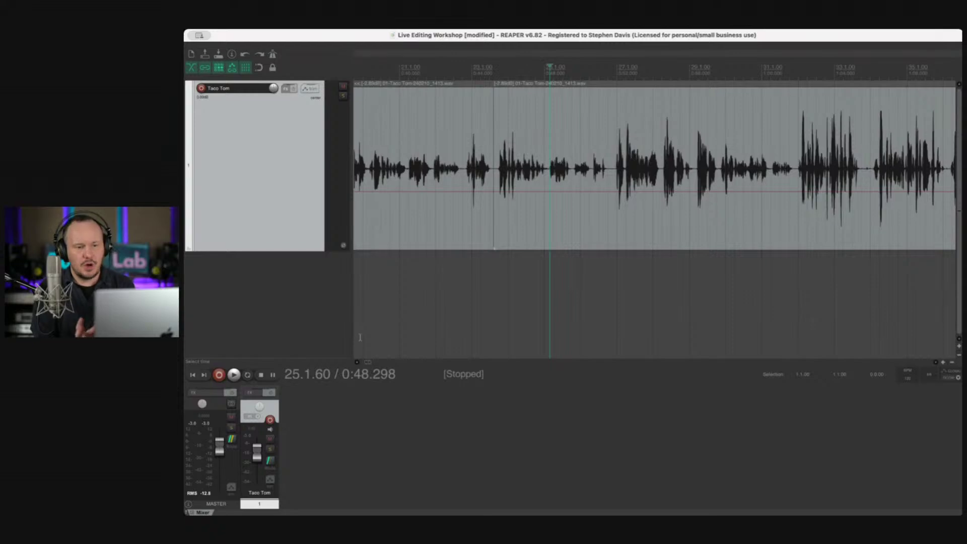
Step: Play the recording from 0:44.351 across the new join to check the edit
left_click(477, 67)
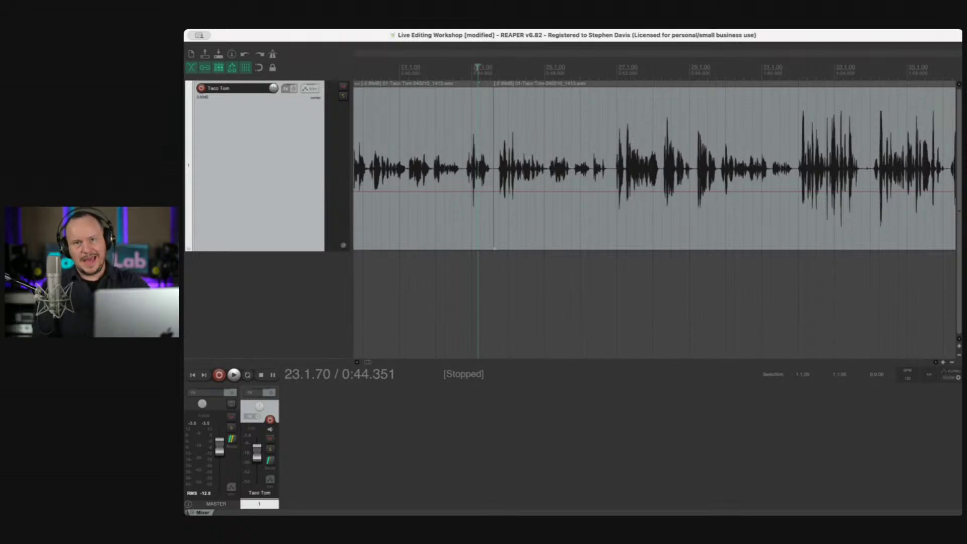
key("space")
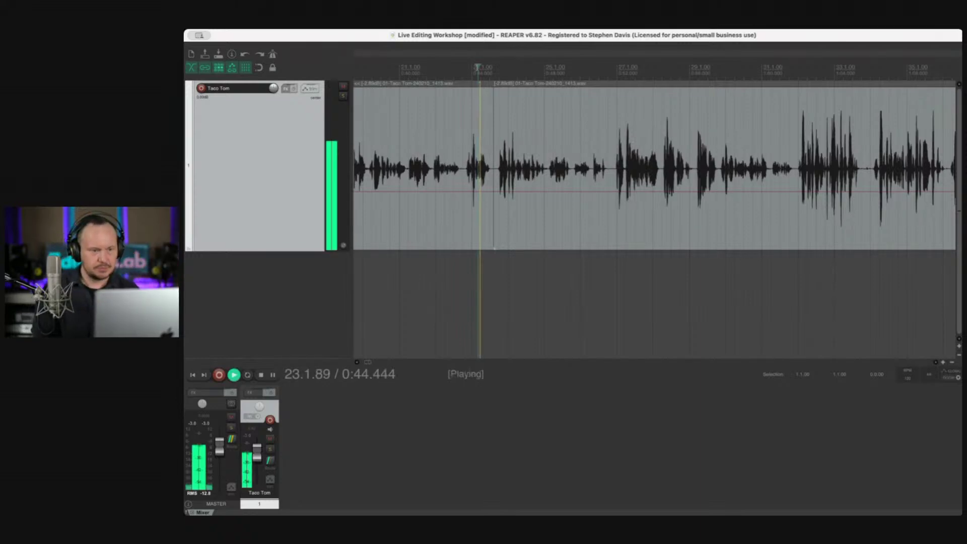
scroll(740, 168, "up", 2)
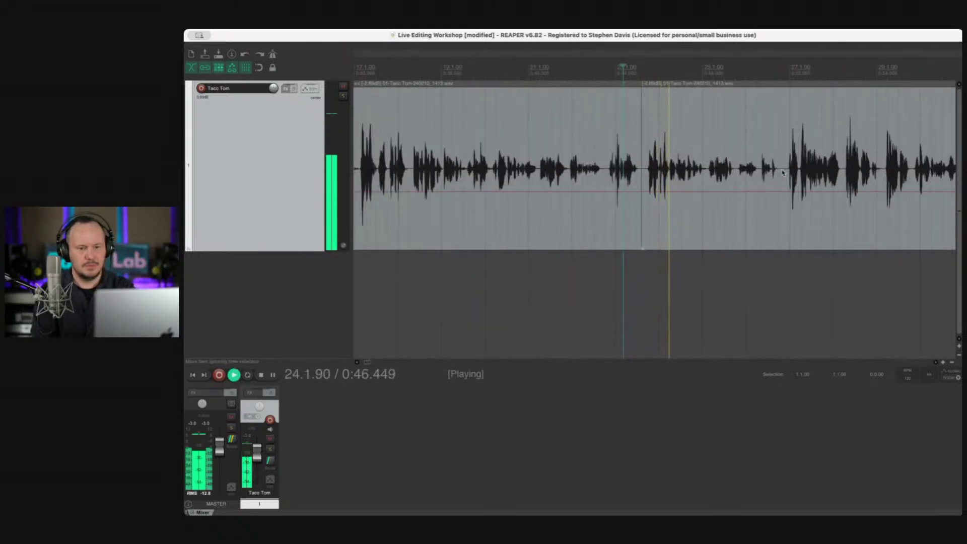
scroll(755, 170, "right", 4)
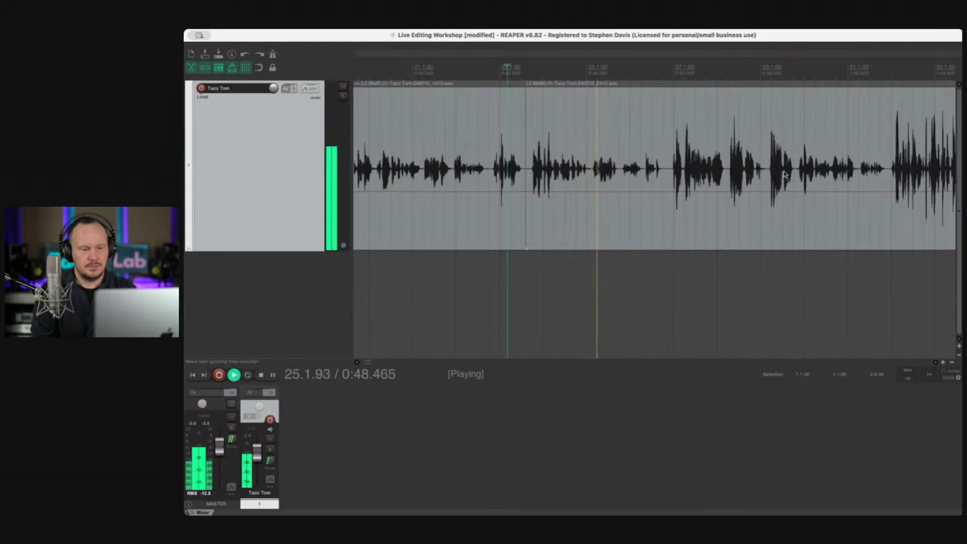
scroll(784, 174, "right", 2)
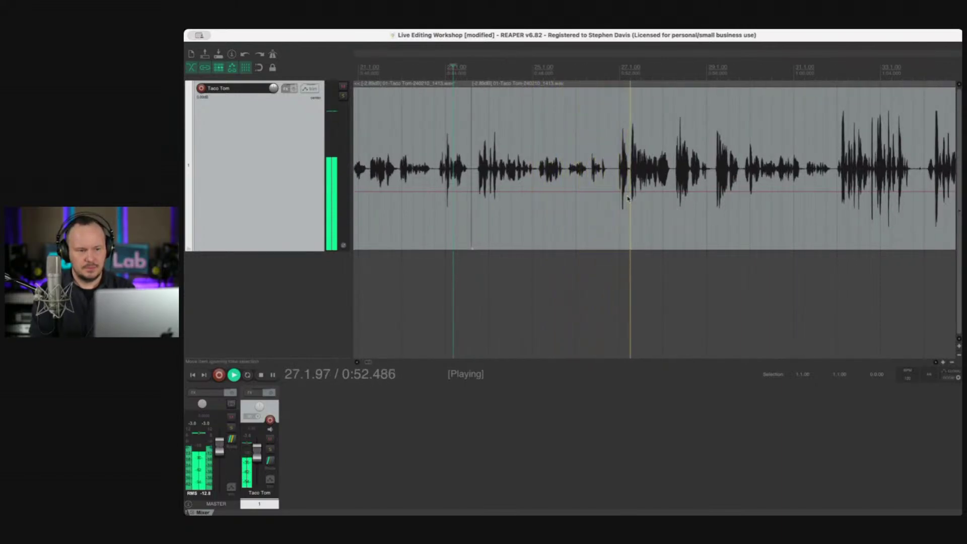
Step: Stop playback and split the item at 0:49.496, just before the two short quiet phrases
key("space")
left_click(566, 171)
key("s")
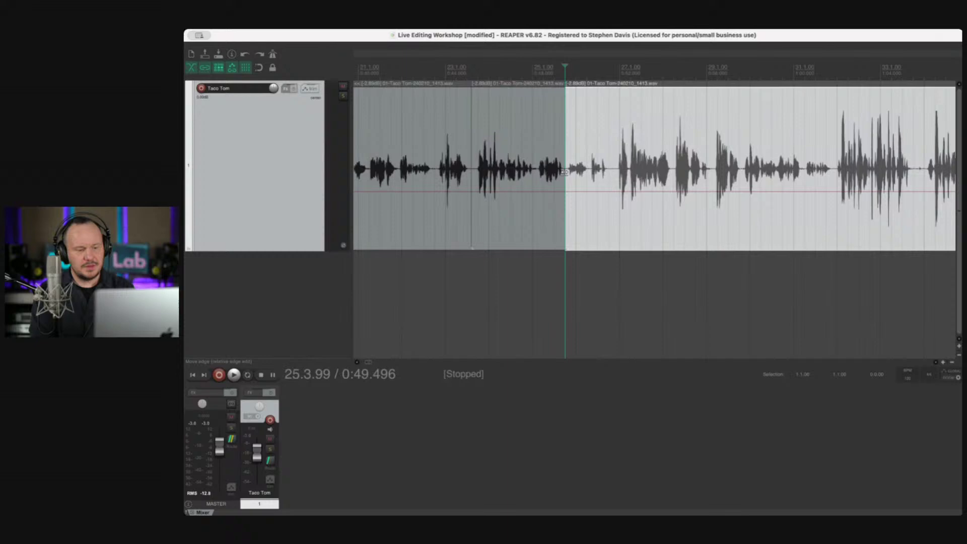
Step: Split the item at 0:51.777 and raise the volume of the quiet segment between the two splits to about +1.9 dB
left_click(614, 171)
key("s")
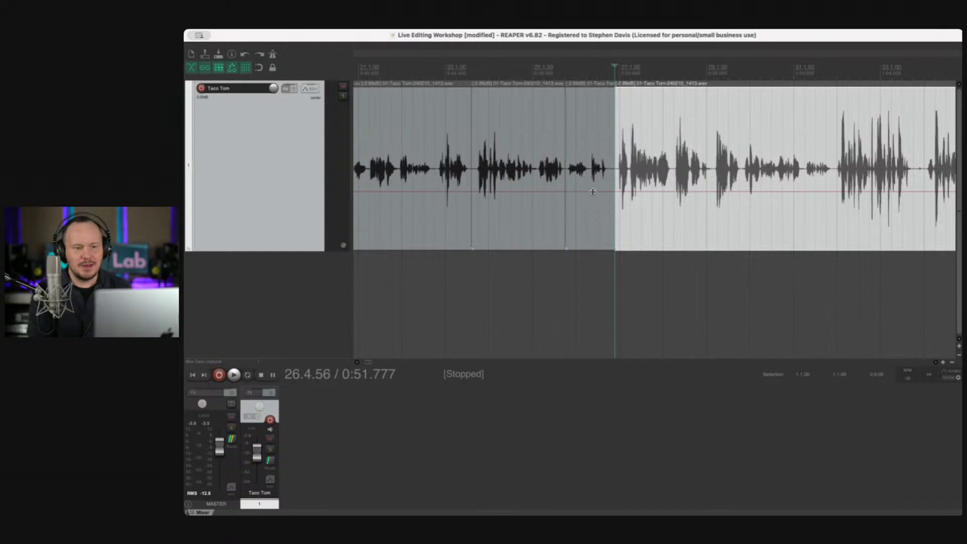
left_click_drag(589, 190, 595, 150)
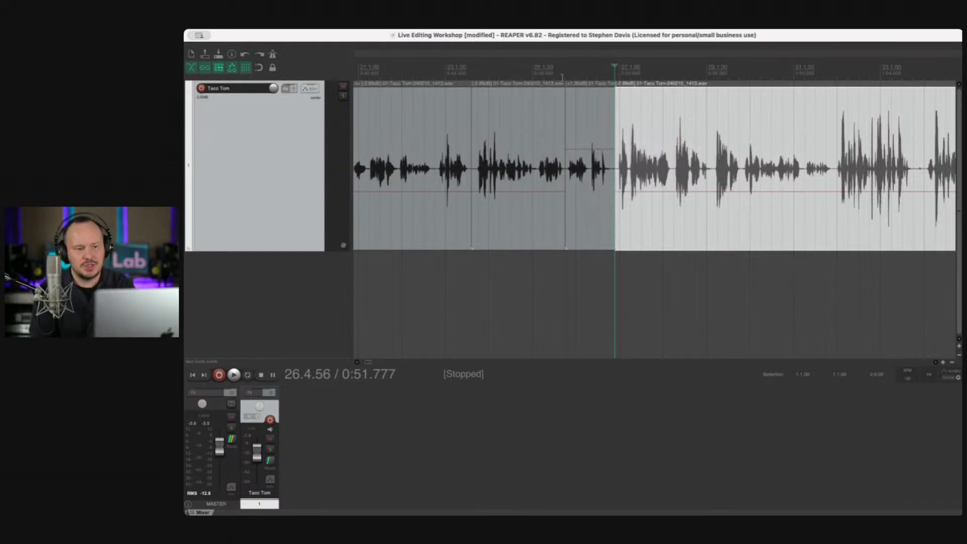
Step: Play from just before the raised segment to check its level against the phrases around it
left_click(554, 66)
key("space")
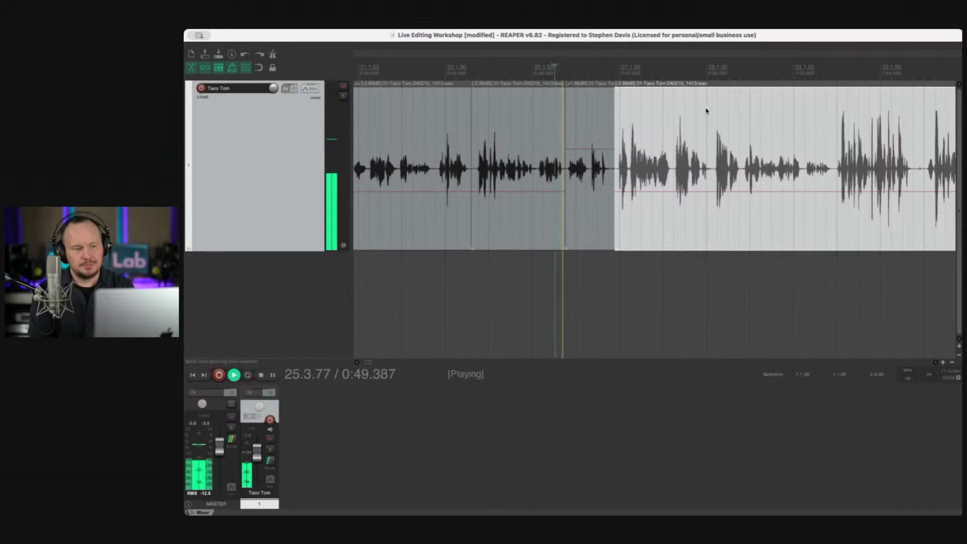
scroll(750, 157, "right", 3)
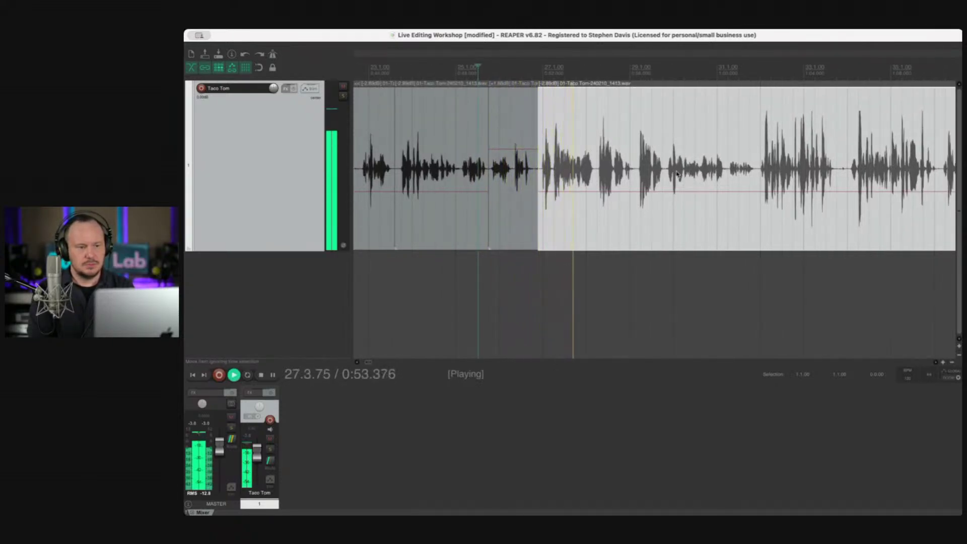
Step: Stop playback and split the item at 0:54.432, in the gap after the first loud phrase following the raised segment
left_click(596, 176)
key("s")
key("space")
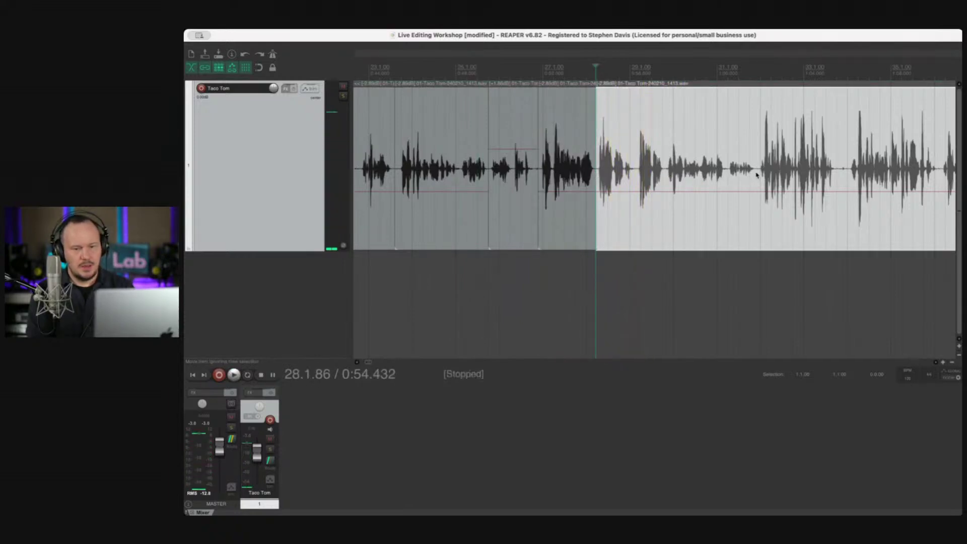
Step: Audition the following phrases, split at 1:05.981 and delete the segment between 0:54.432 and that point with ripple editing
left_click(756, 175)
key("space")
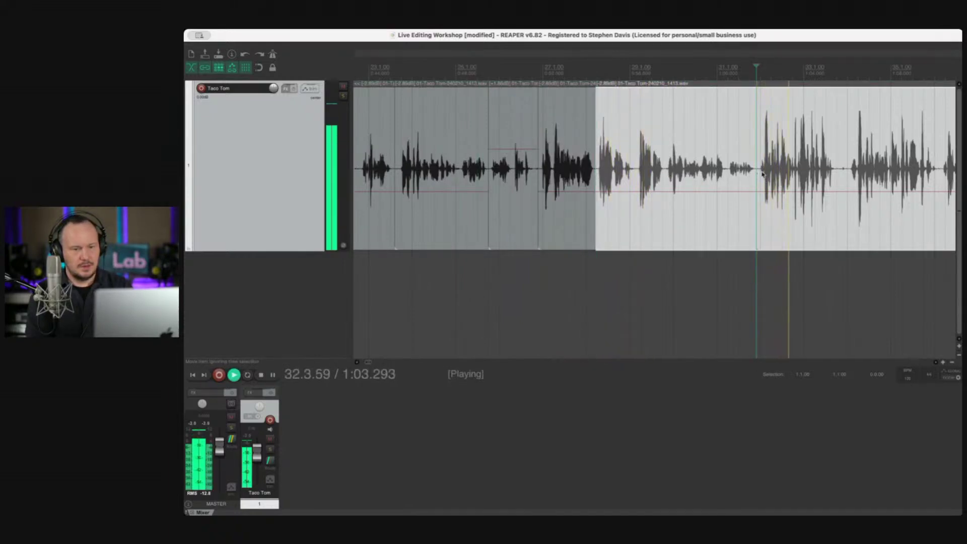
key("space")
left_click(851, 171)
key("space")
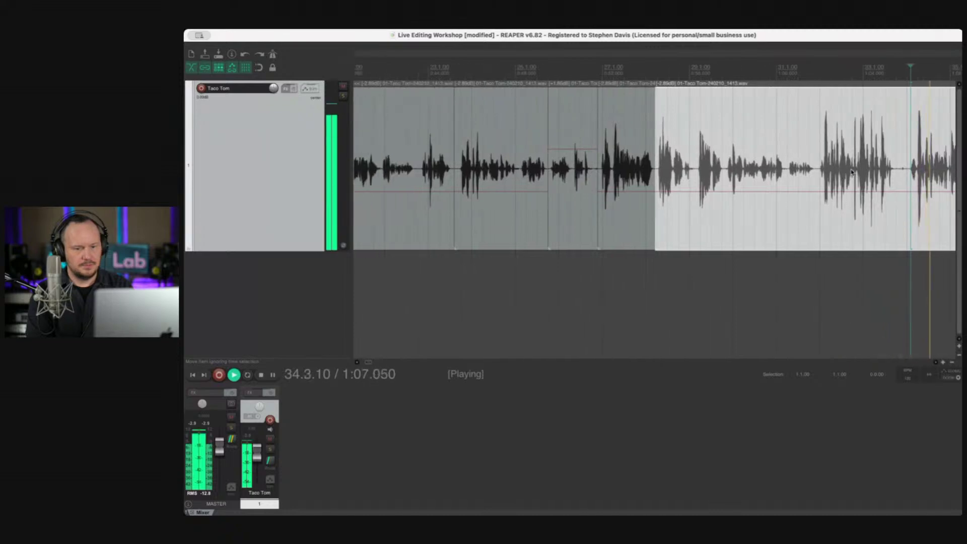
key("space")
left_click(697, 171)
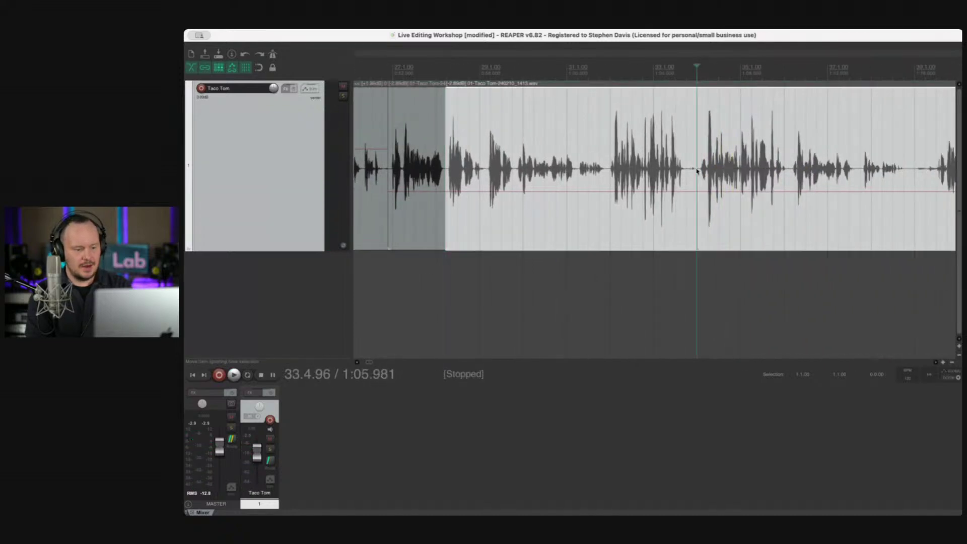
key("Delete")
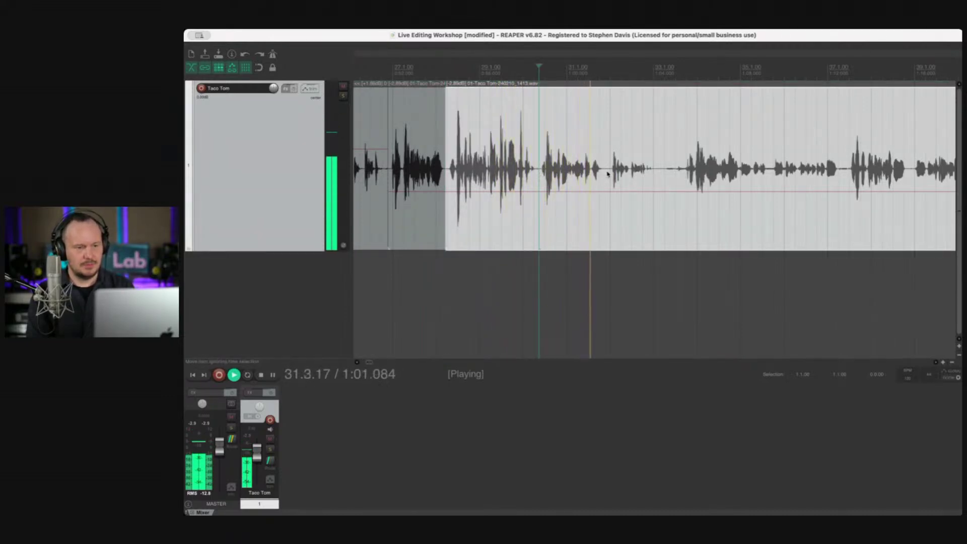
Step: Stop playback, split the item at 1:04.177 in the silence after the last wanted phrase and delete everything after it
key("space")
left_click(657, 172)
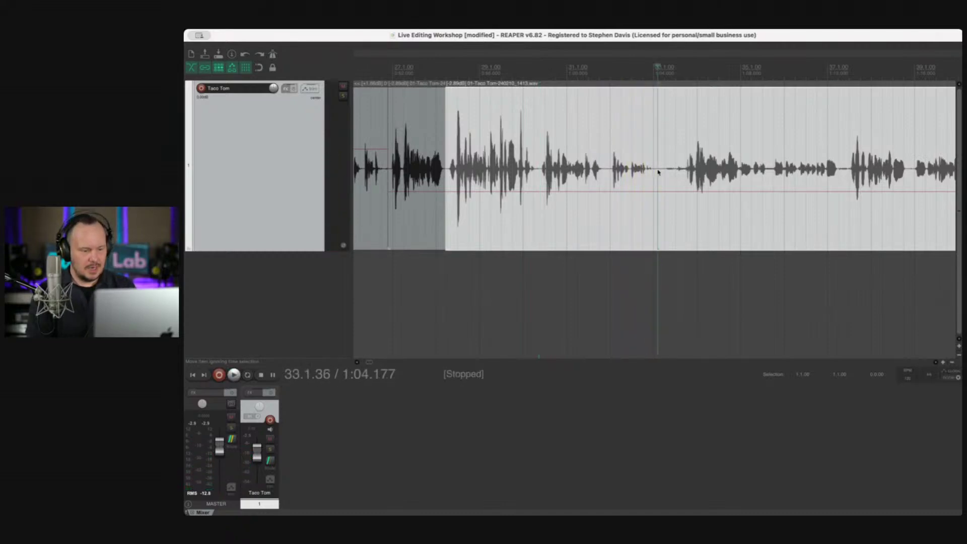
key("s")
left_click(744, 200)
key("Delete")
scroll(745, 202, "down", 2)
scroll(745, 202, "down", 5)
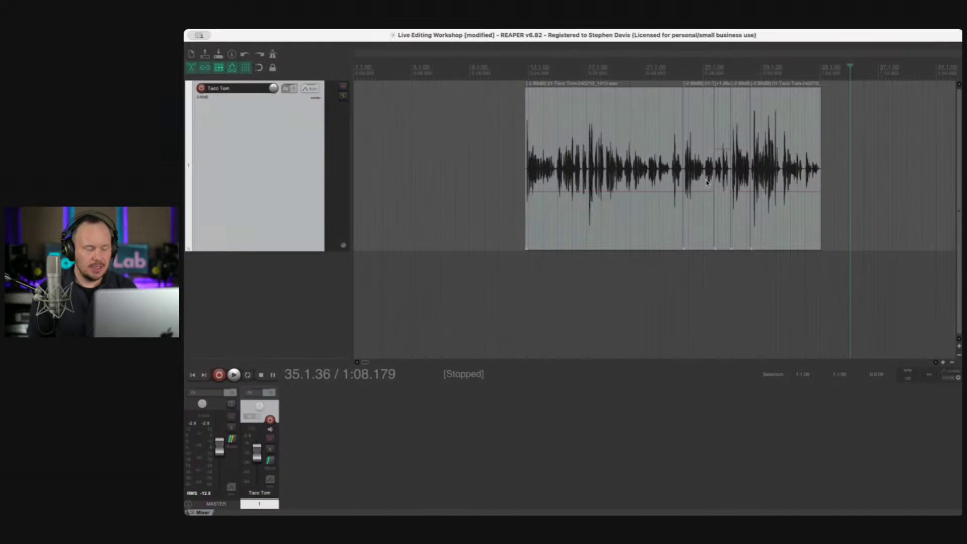
Step: Switch to Artlist and download the sound effect "Into the Wild - Lion, Roaring, Growling"
key("super+Tab")
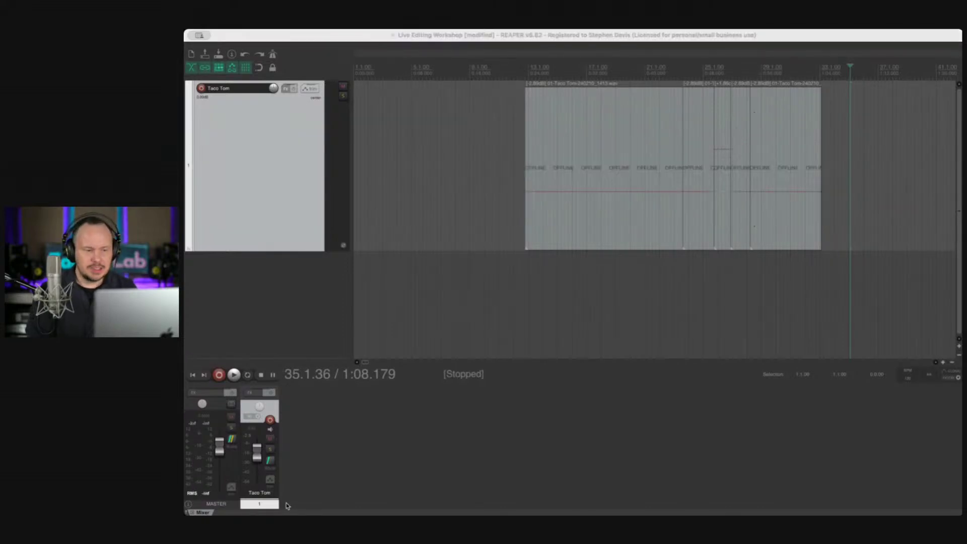
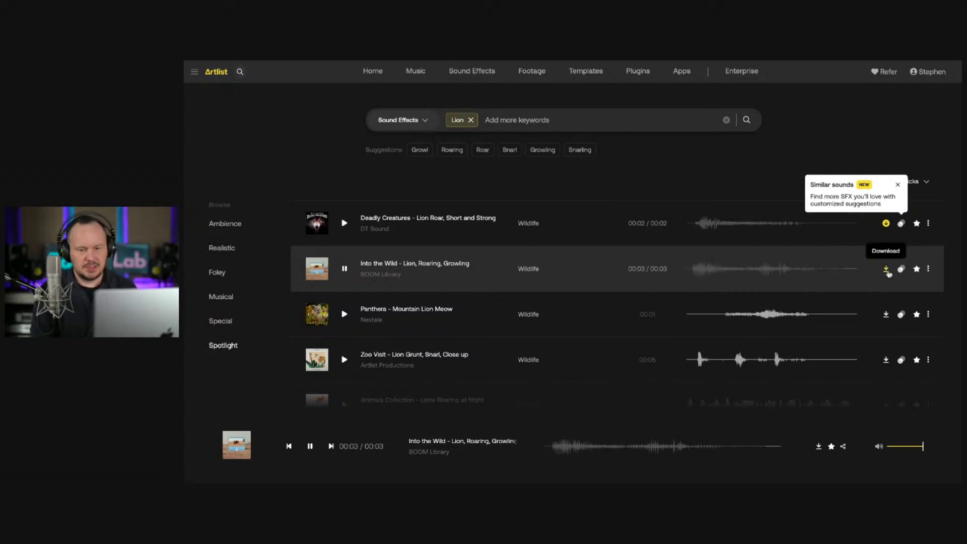
left_click(886, 270)
Step: Replace the Lion keyword with "Sizzle" in the sound effects search
left_click(471, 121)
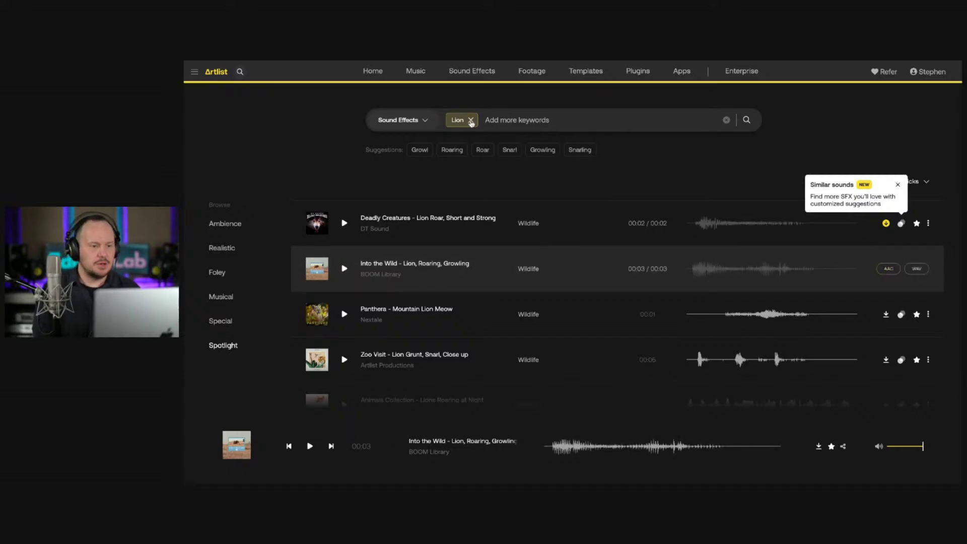
type("sizz")
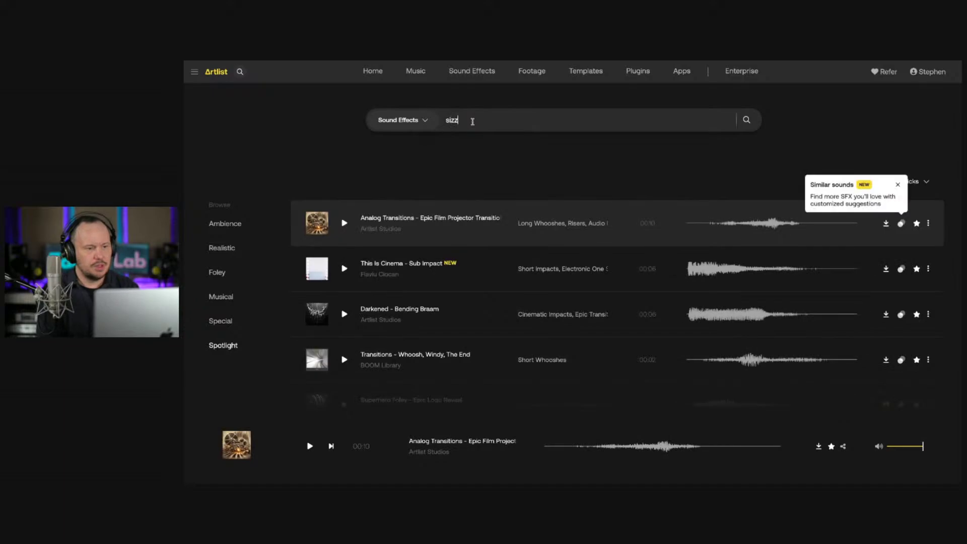
left_click(456, 136)
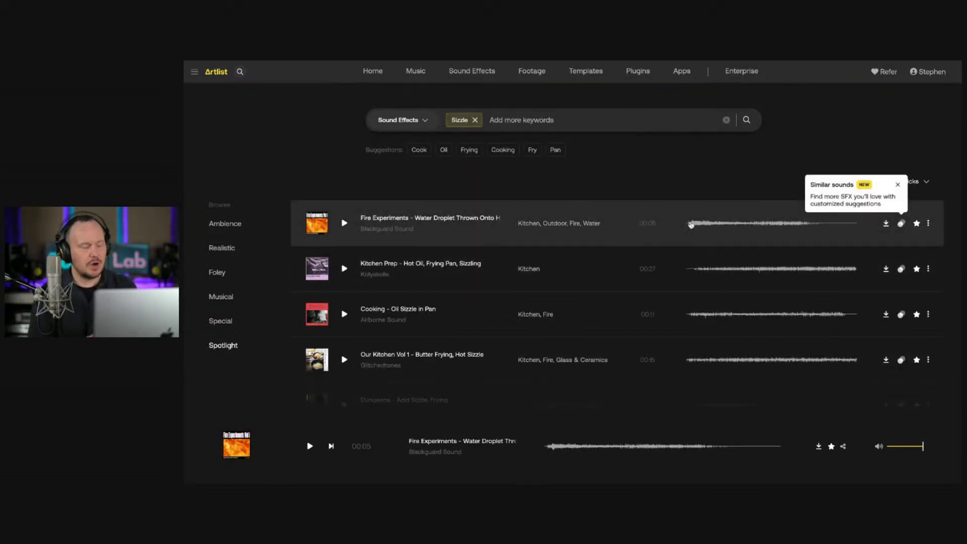
Step: Preview and download the effects "Fire Experiments - Water Droplet Thrown" and "Our Kitchen Vol 1 - Butter Frying, Hot Sizzle"
left_click(691, 224)
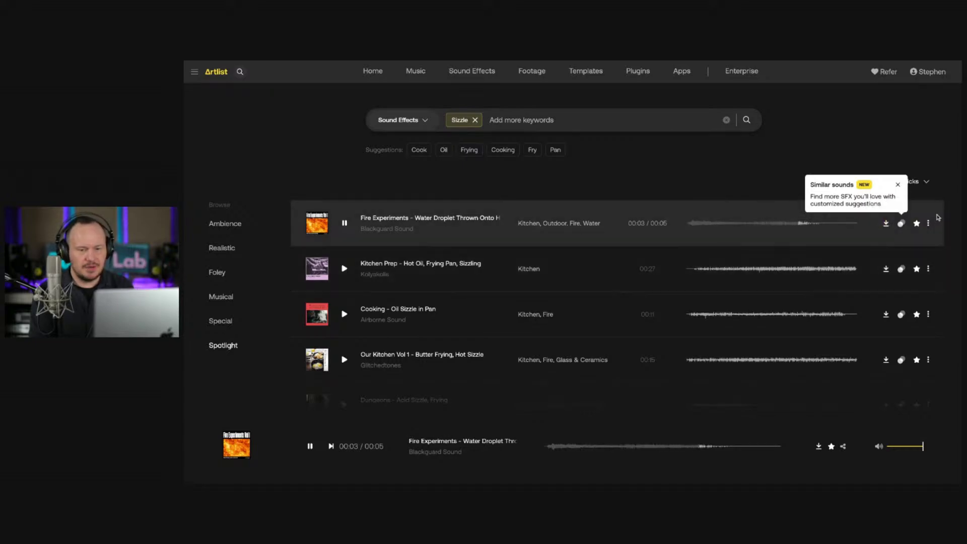
left_click(886, 224)
left_click(691, 357)
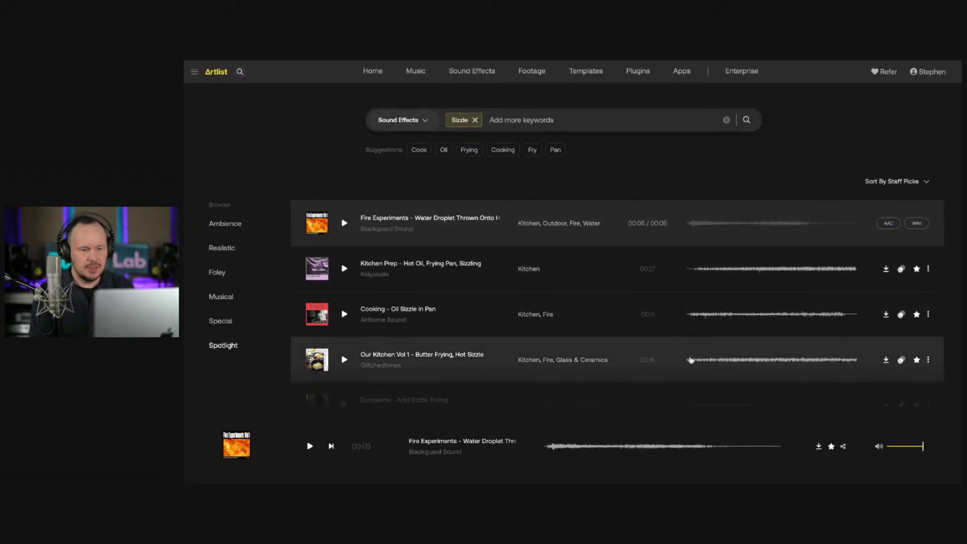
left_click(344, 360)
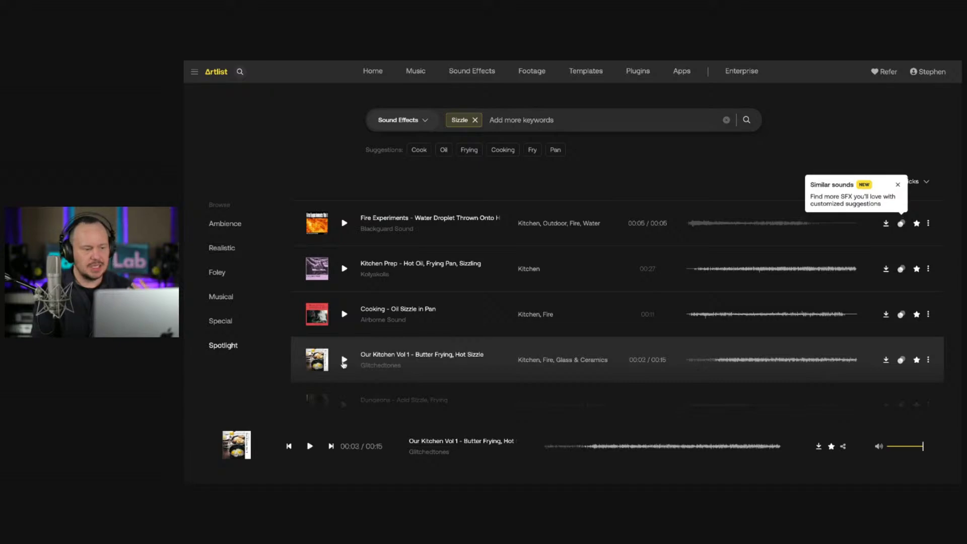
left_click(885, 362)
Step: Search the sound effects for "foodtruck" instead and enlarge the page
left_click(475, 120)
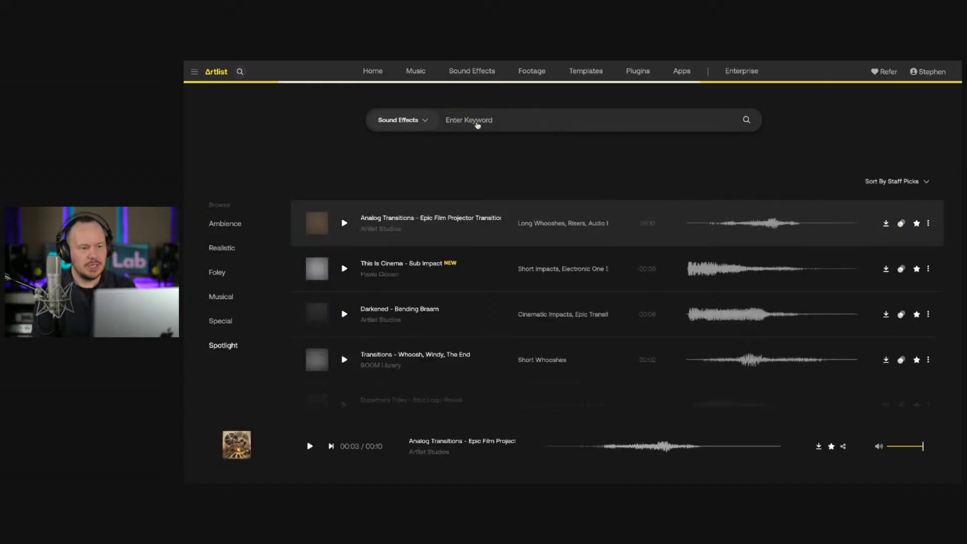
type("foodtruck")
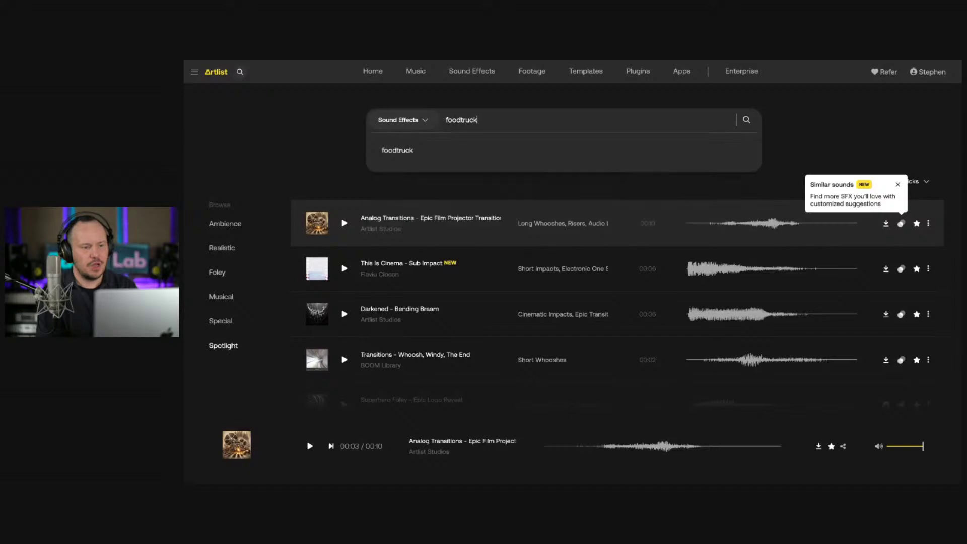
key("Return")
key("ctrl+plus")
key("ctrl+plus")
key("ctrl+plus")
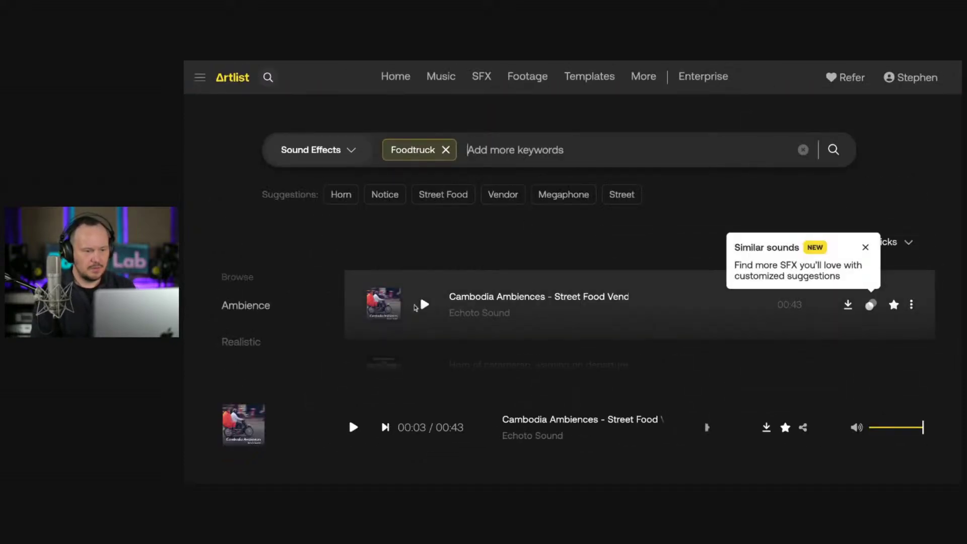
Step: Preview and download the "Cambodia Ambiences - Street Food" effect, dismissing the Similar sounds notice
left_click(432, 307)
left_click(865, 247)
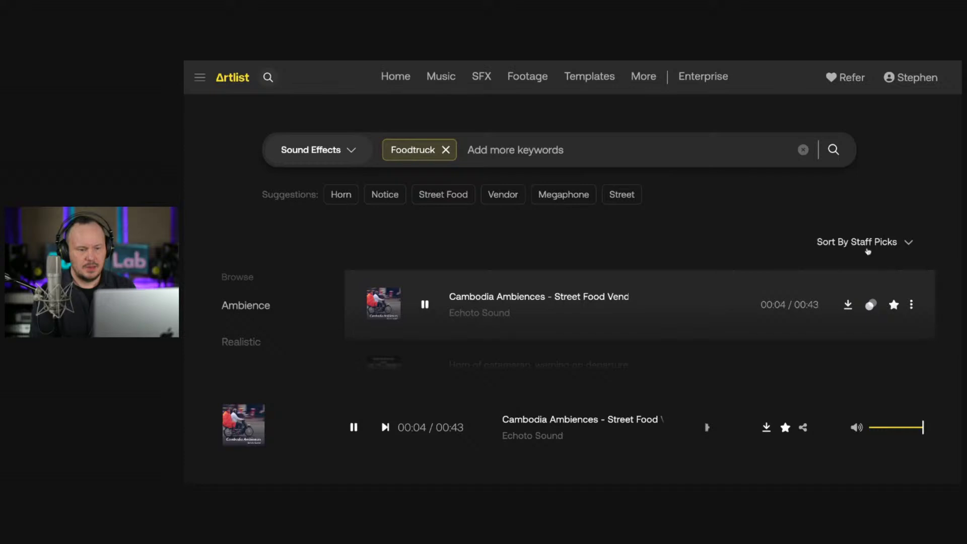
scroll(420, 327, "down", 1)
scroll(416, 317, "up", 1)
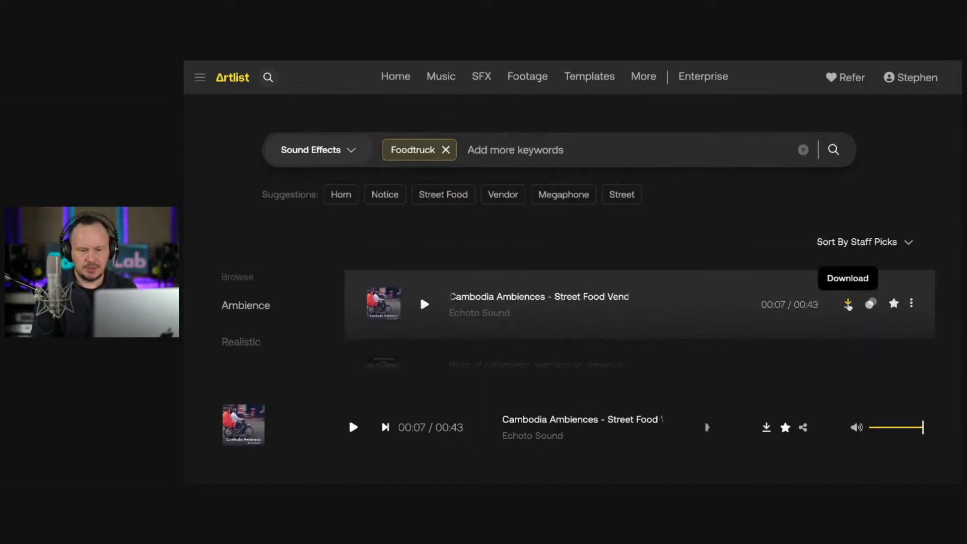
Step: Audition the catamaran horn, Youtubers Kit director clap and Piaggio Zip horn effects in the foodtruck results
scroll(540, 341, "down", 1)
scroll(540, 341, "down", 1)
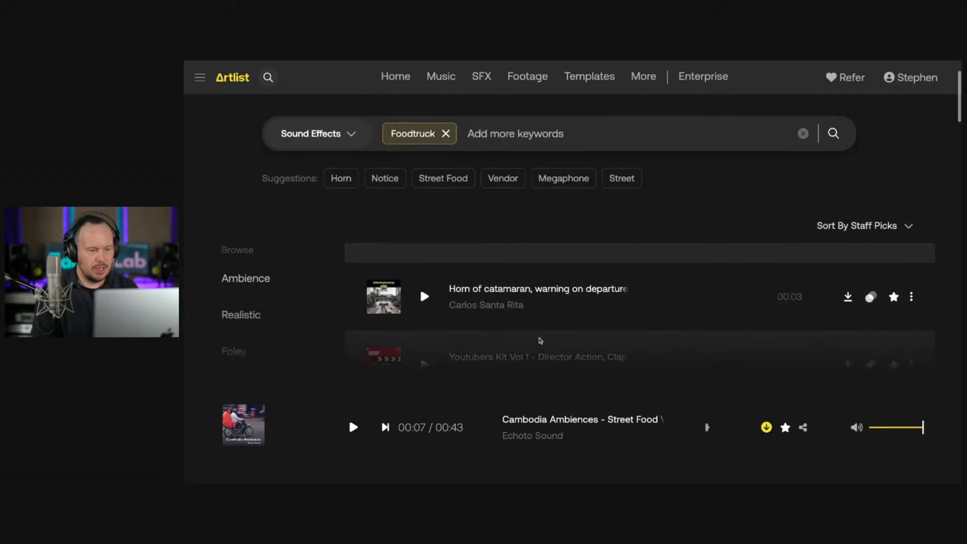
left_click(425, 297)
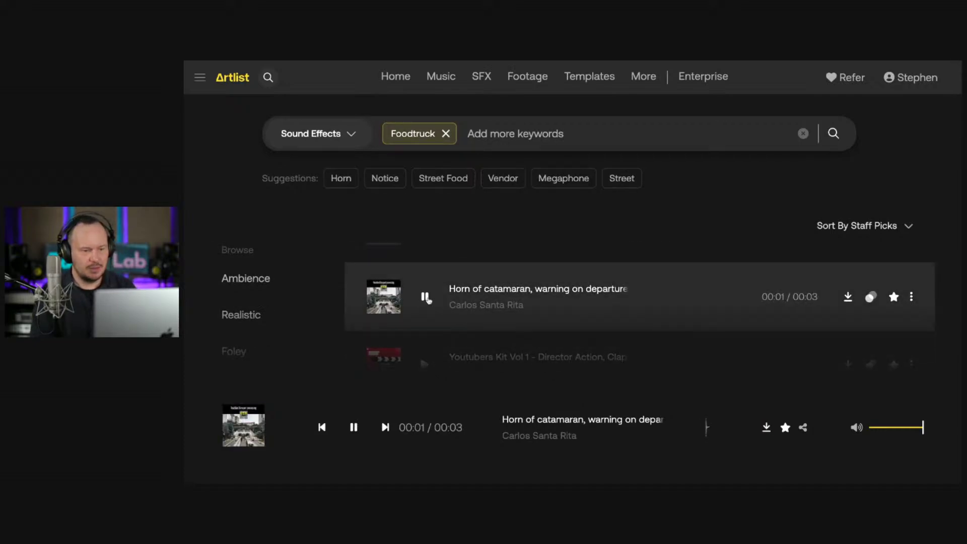
scroll(425, 302, "down", 1)
left_click(424, 321)
scroll(424, 323, "down", 1)
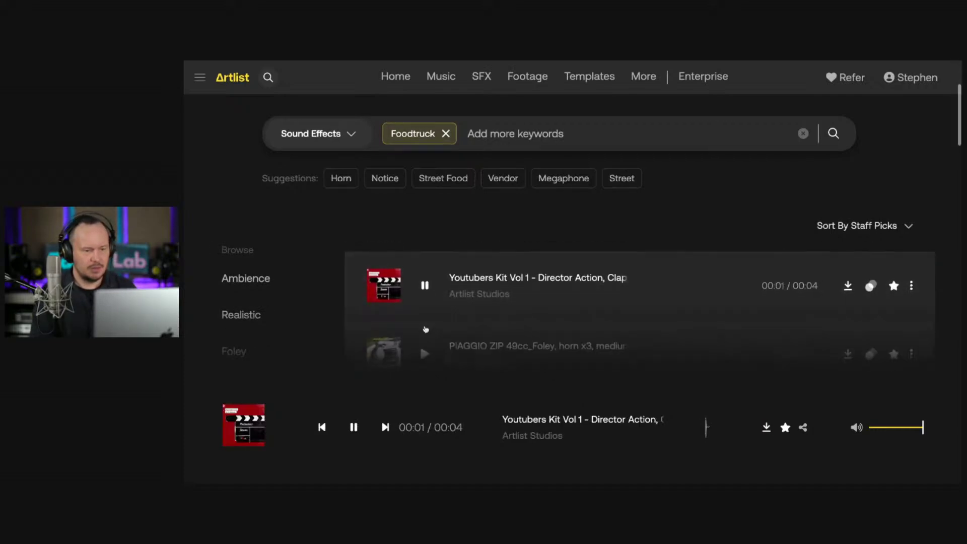
left_click(425, 319)
left_click(425, 319)
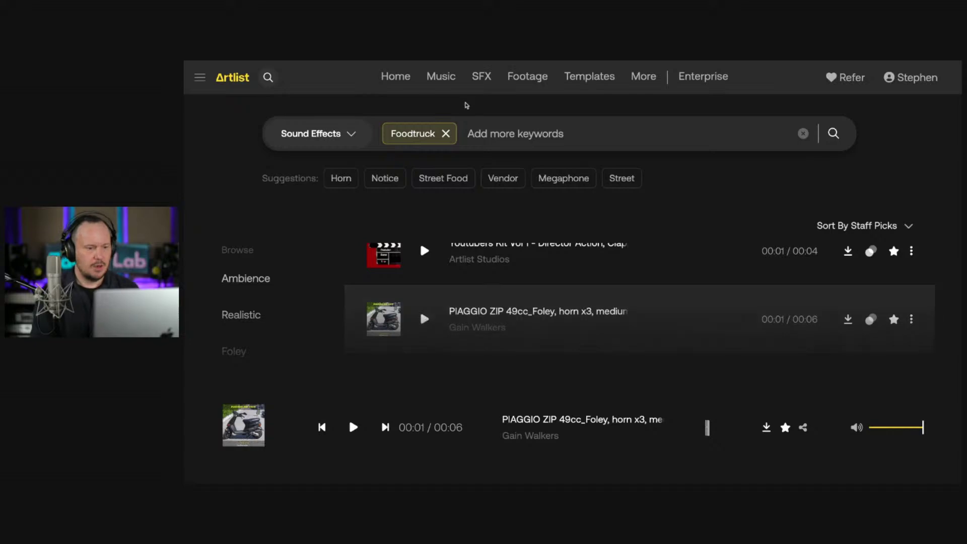
Step: Clear the foodtruck keyword, open the music catalogue and search it for "instrumental latin"
left_click(446, 133)
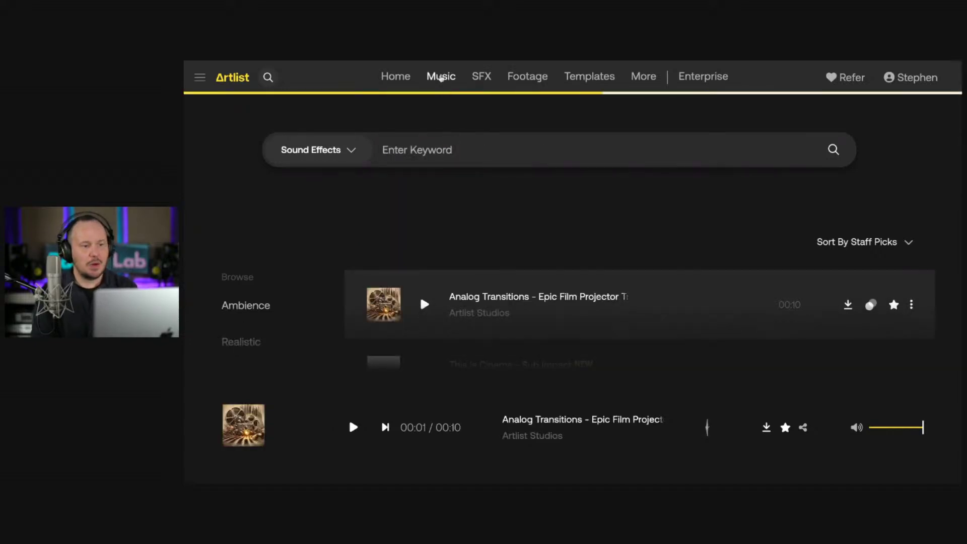
left_click(440, 77)
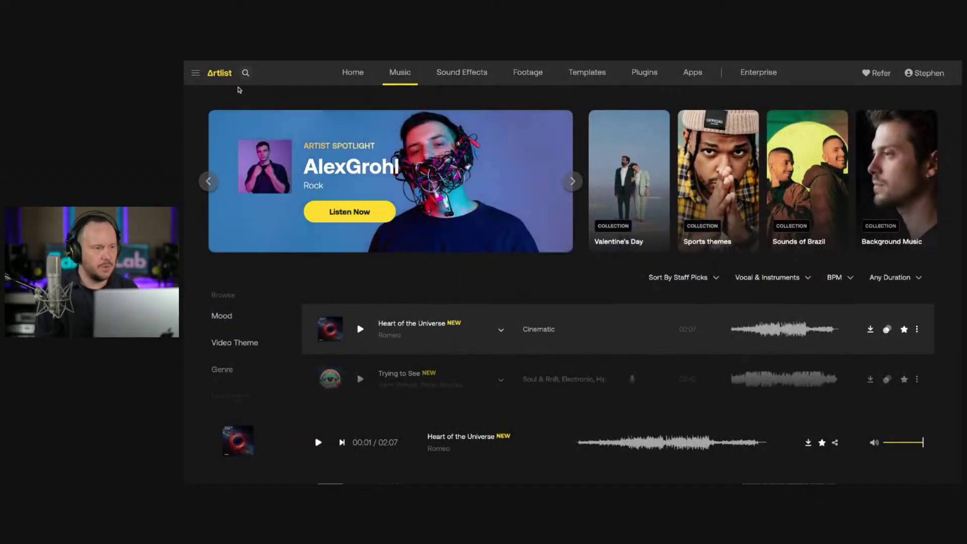
left_click(246, 72)
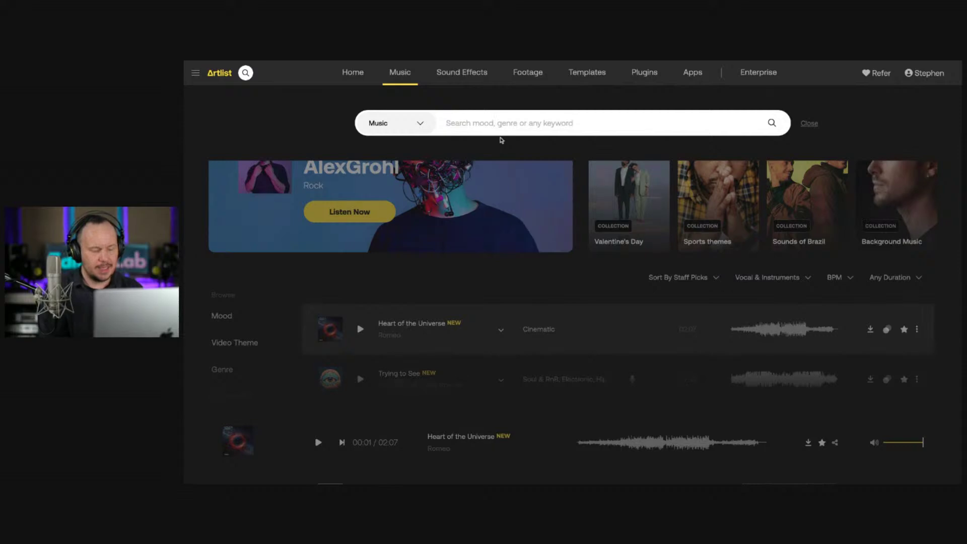
type("instrumenta")
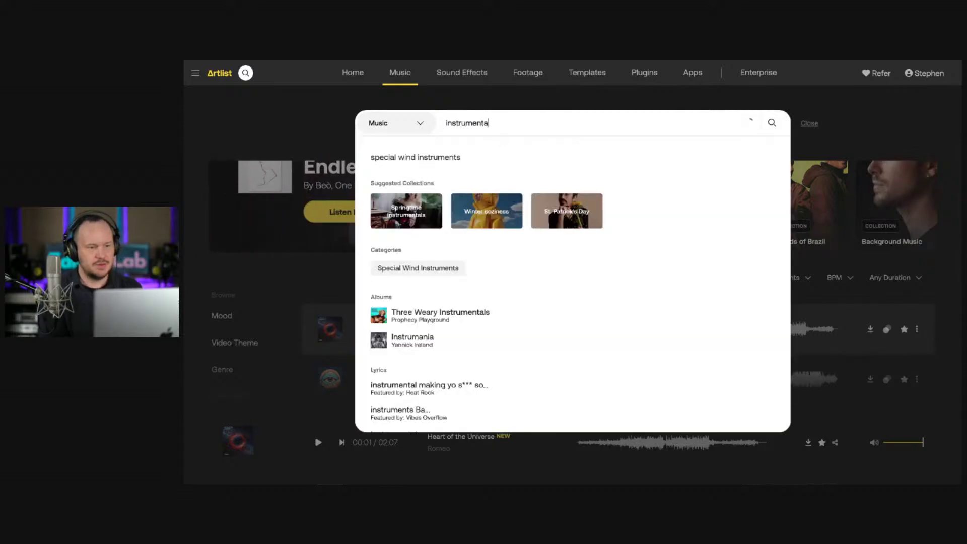
type("l latin")
key("Return")
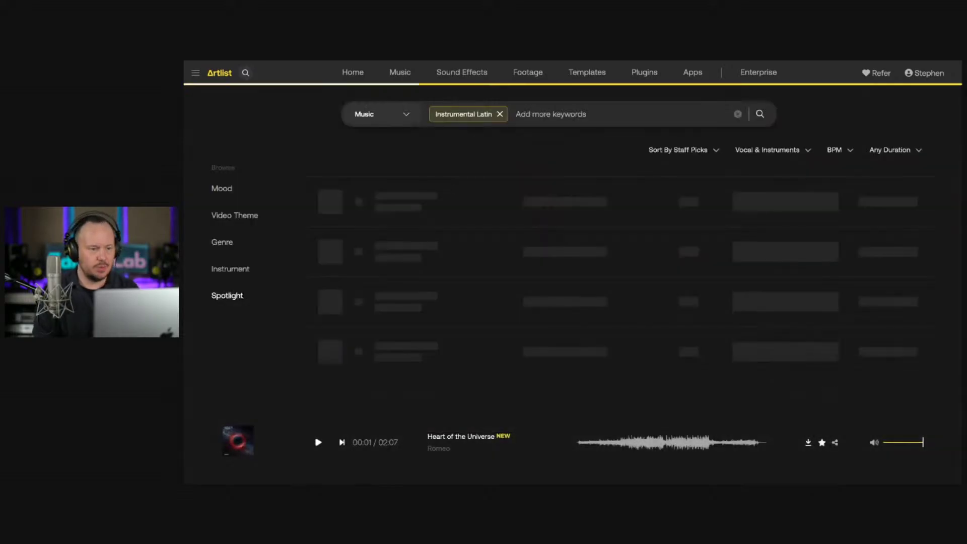
Step: Replace the music search keyword with "latin"
left_click(500, 114)
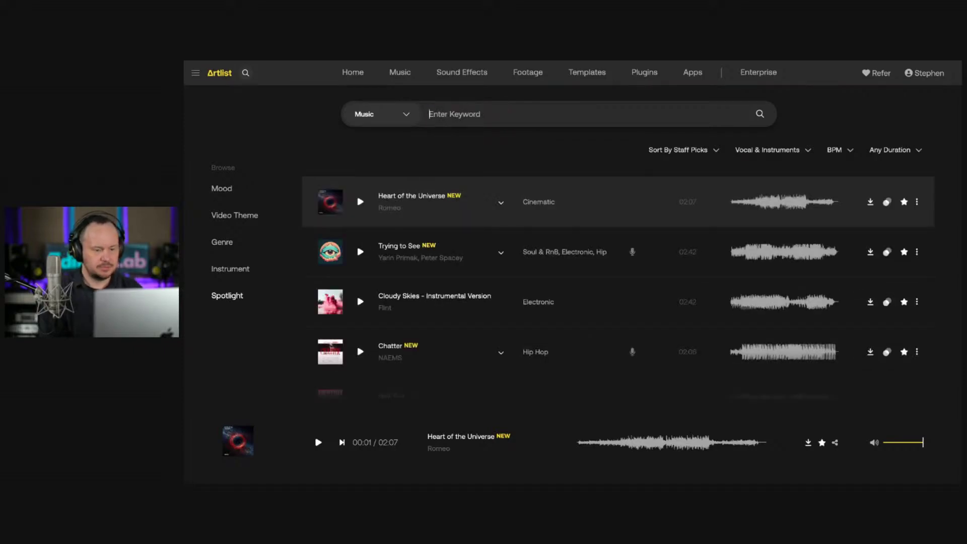
type("latin")
key("Return")
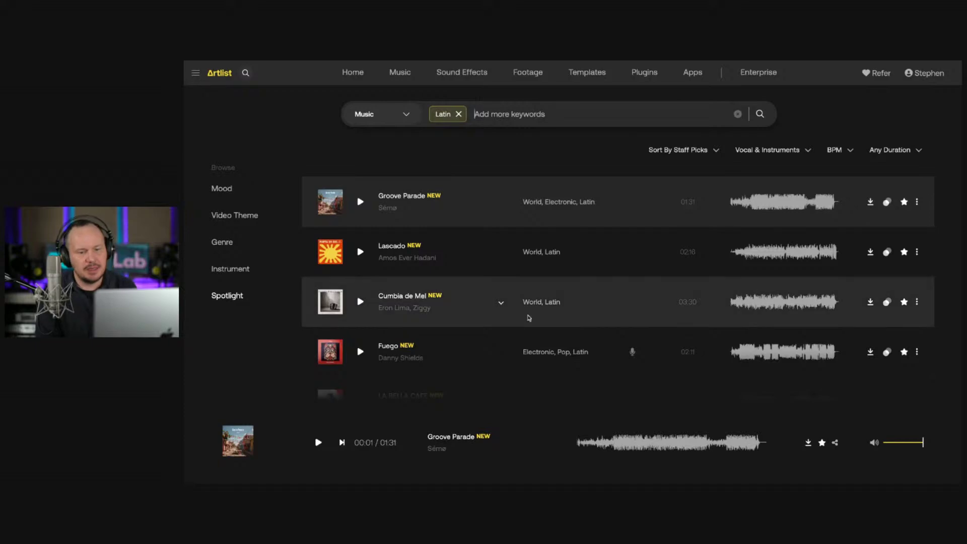
Step: Audition the Latin track "Groove Parade" and download it in WAV format
left_click(760, 206)
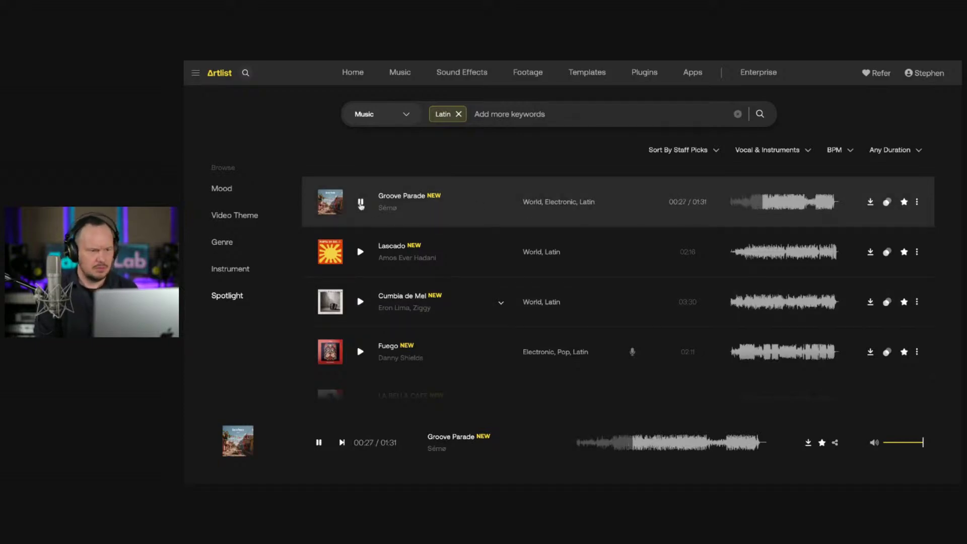
left_click(871, 203)
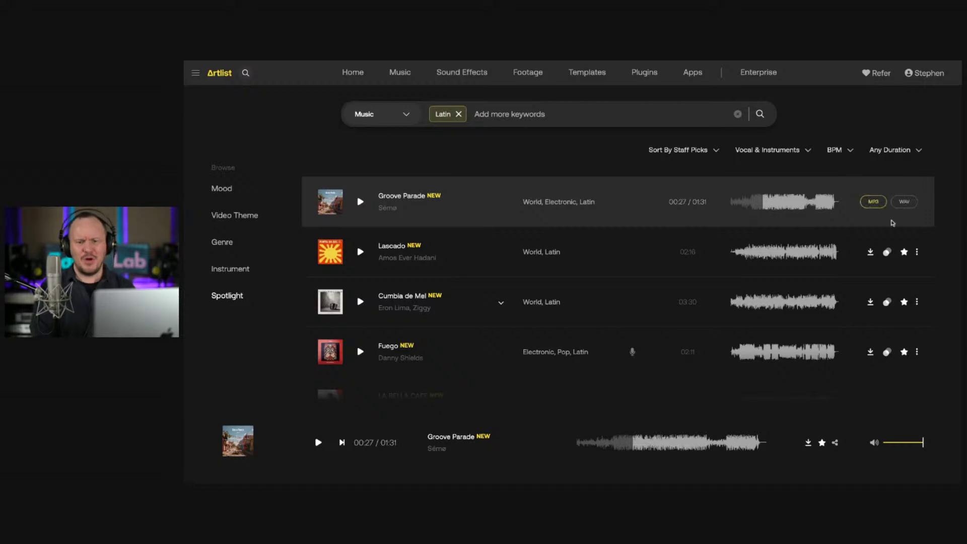
left_click(905, 203)
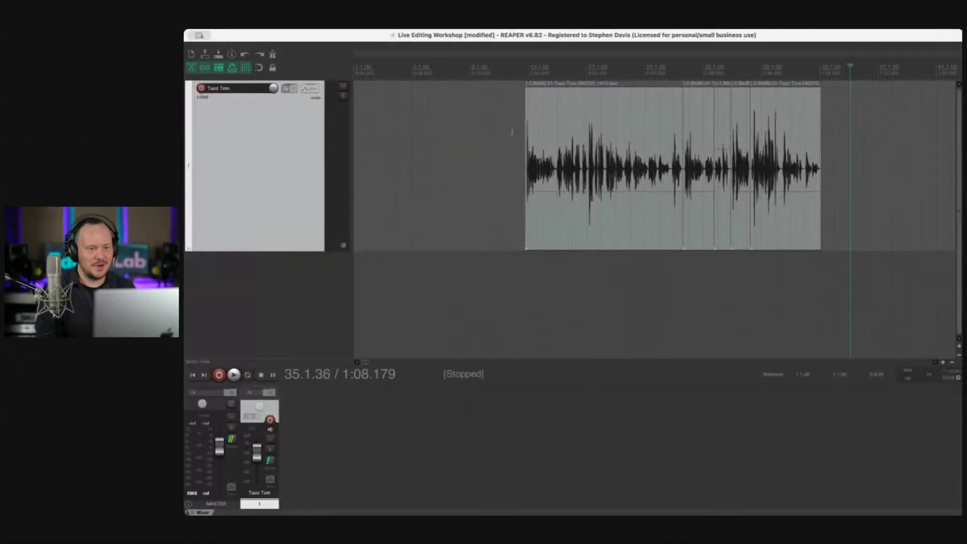
Step: Switch to REAPER and import the downloaded Groove Parade, Cambodia Ambiences and Deadly Creatures files onto separate tracks below Taco Tom
left_click(513, 133)
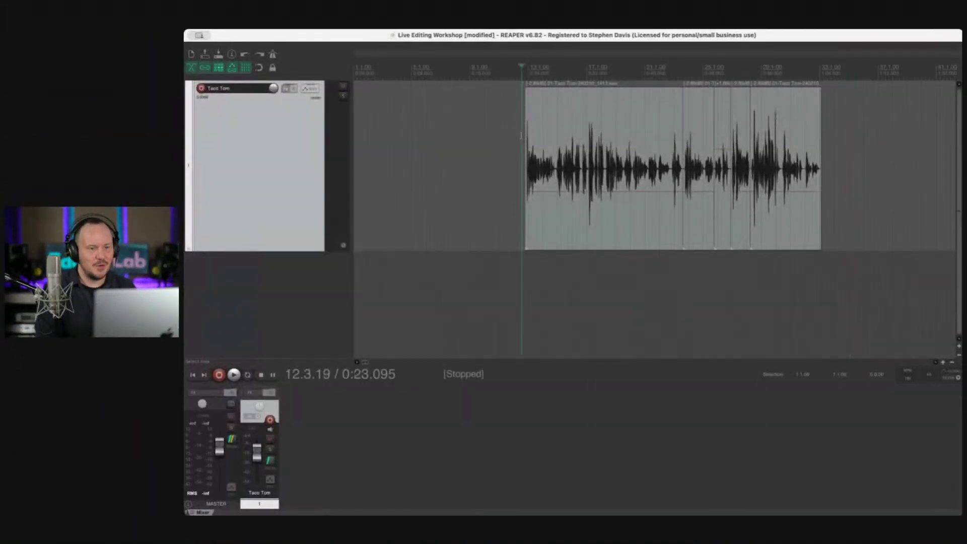
scroll(520, 134, "up", 3)
scroll(586, 167, "up", 4)
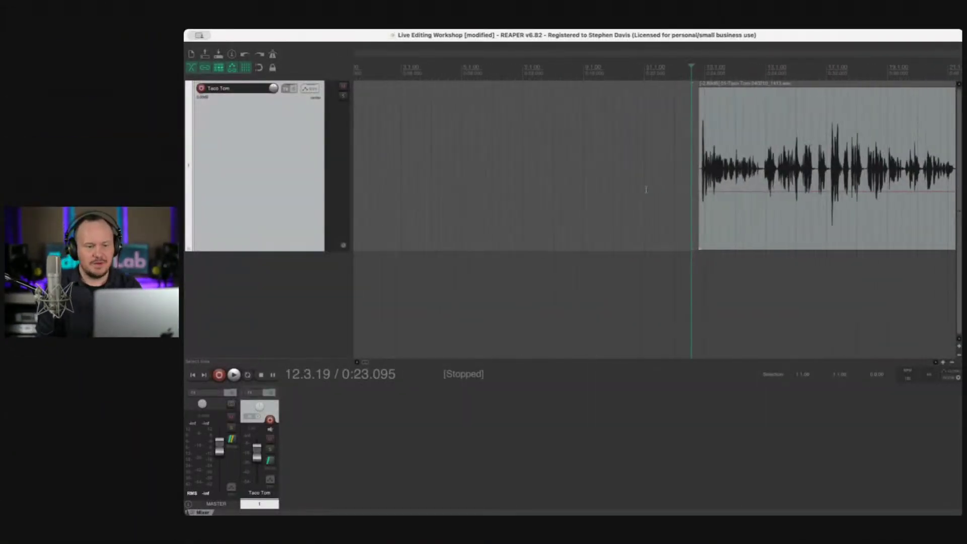
scroll(592, 210, "down", 4)
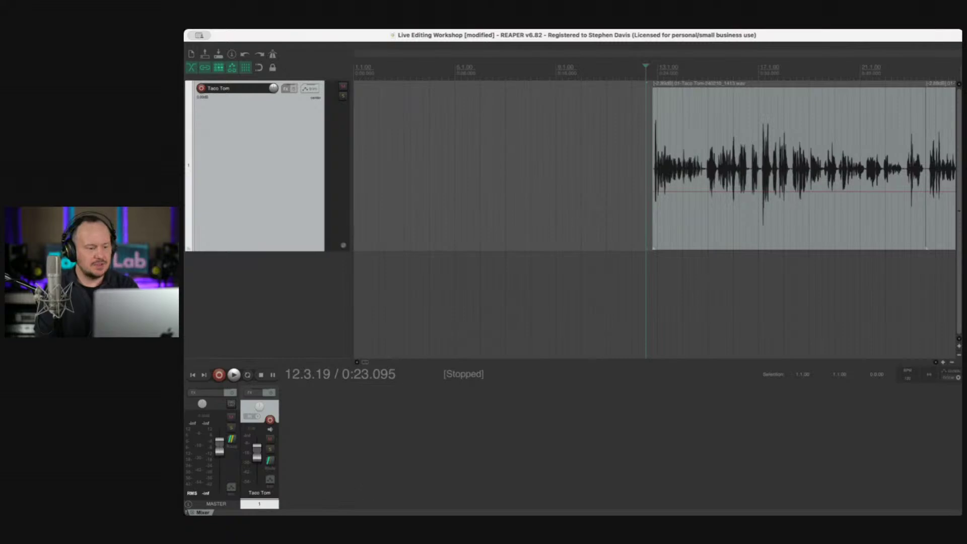
key("super+Tab")
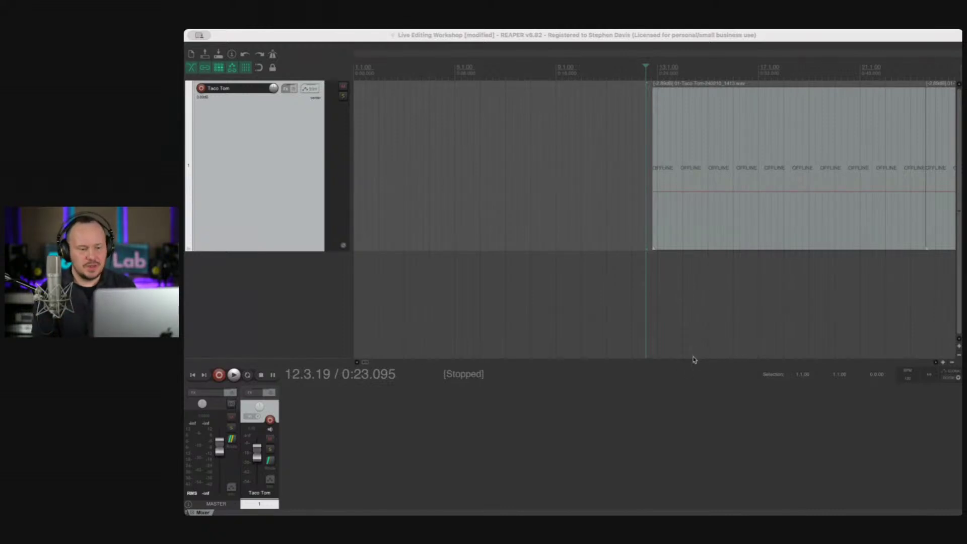
left_click_drag(704, 358, 478, 312)
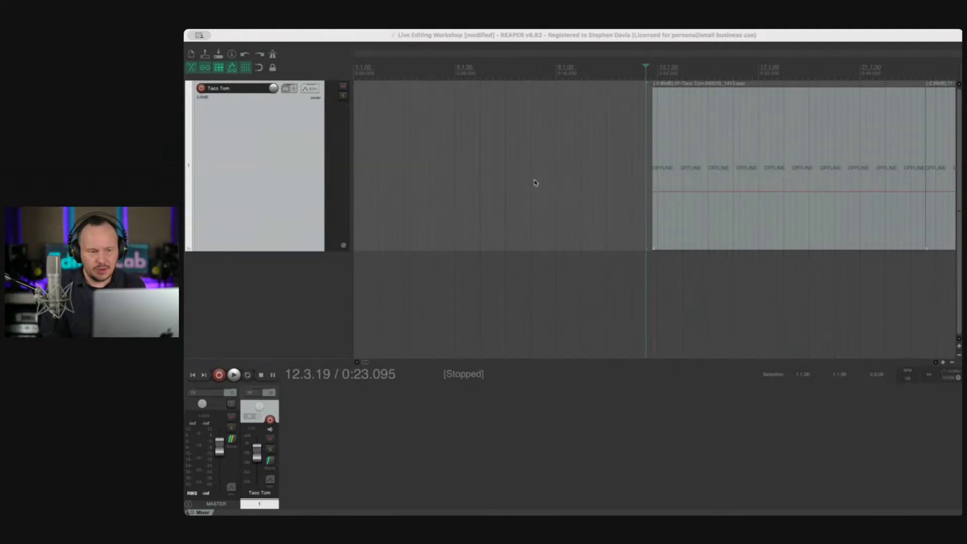
left_click(553, 343)
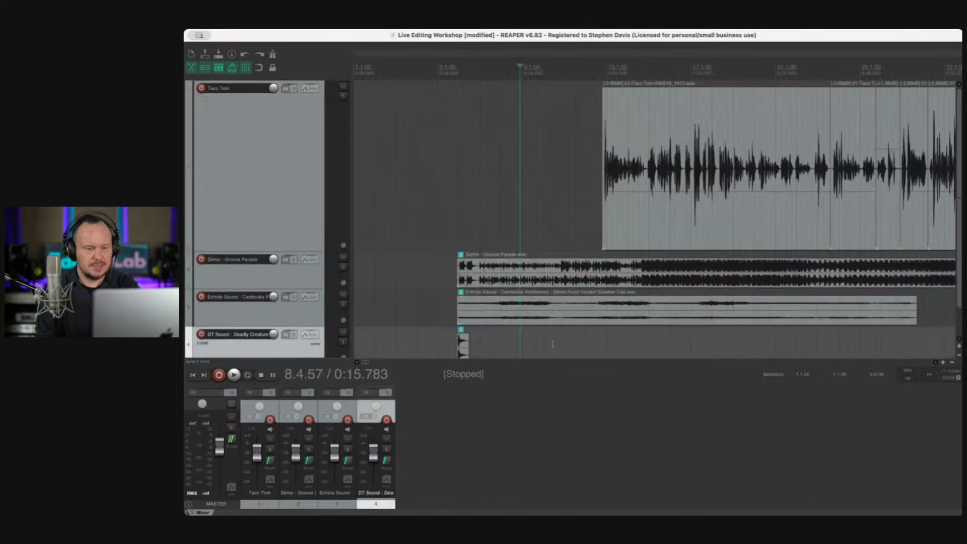
Step: Mute the Cambodia Ambiences and Deadly Creatures sound effect tracks
scroll(552, 344, "down", 8)
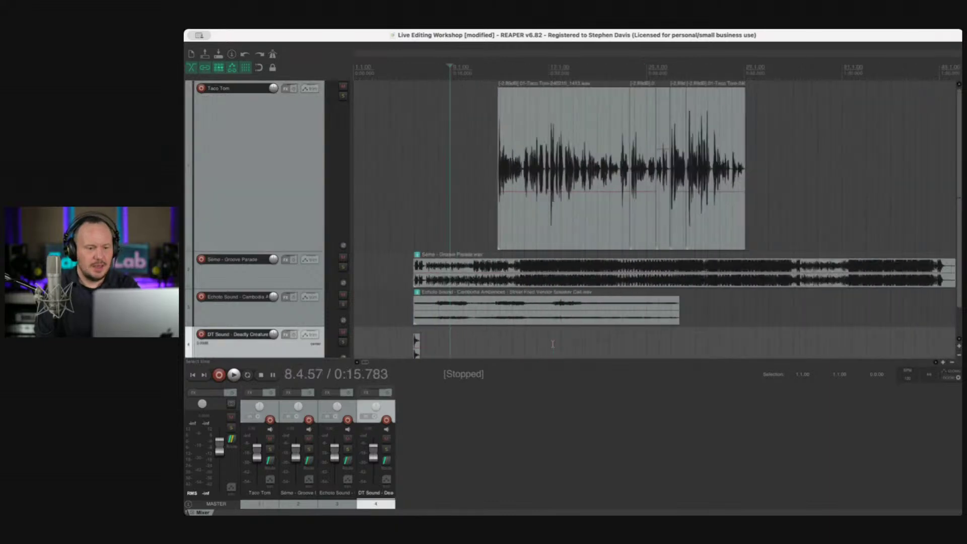
left_click(342, 296)
left_click(343, 333)
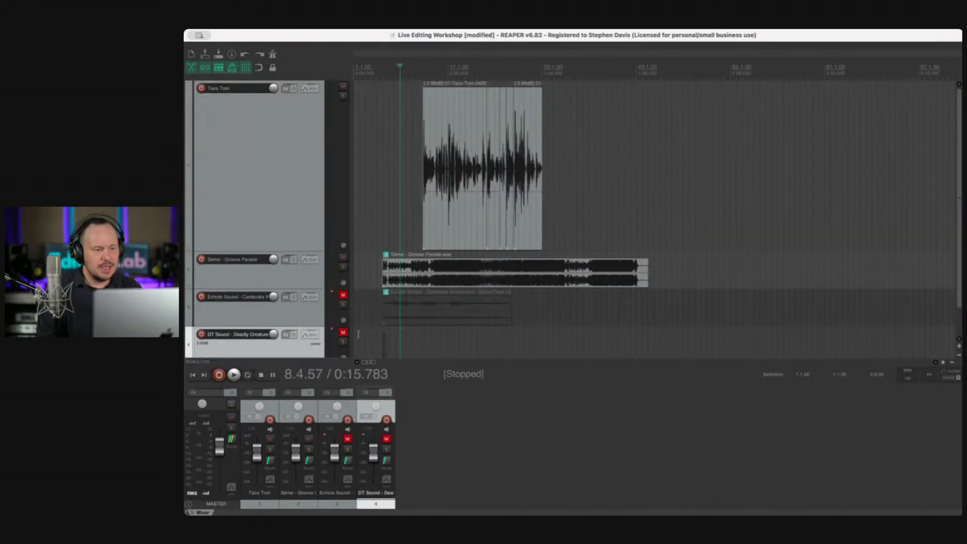
scroll(347, 333, "down", 2)
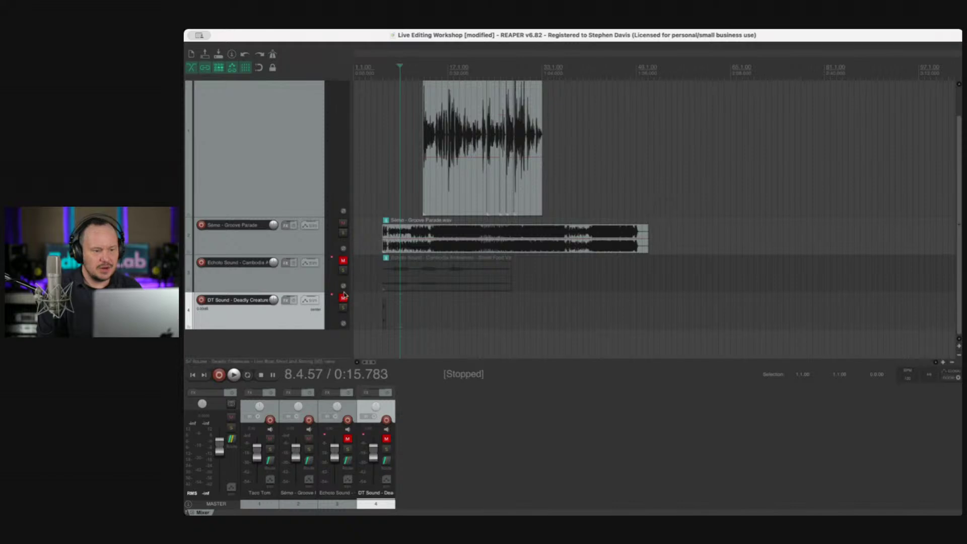
left_click(460, 318)
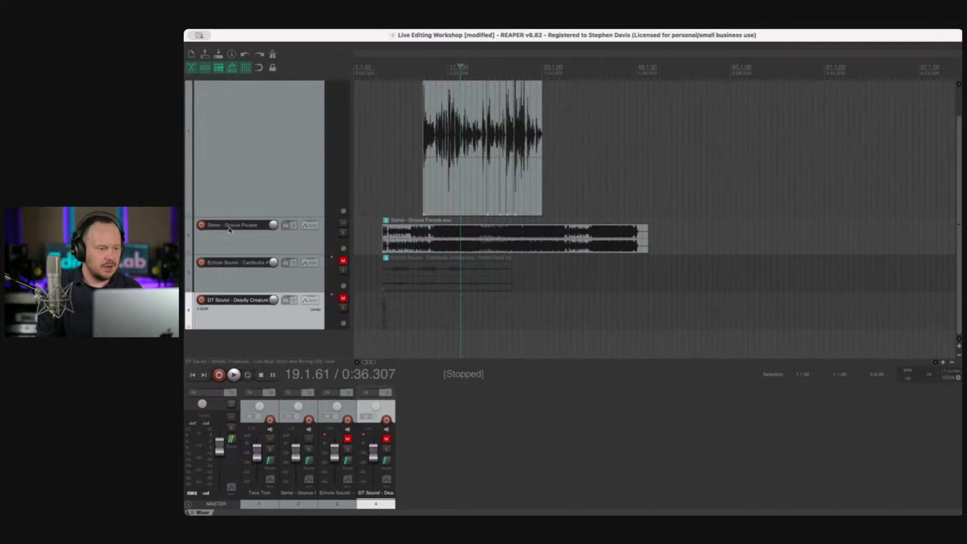
Step: Reduce the height of the Taco Tom track and hide the mixer to free room for the arrangement
scroll(243, 214, "up", 2)
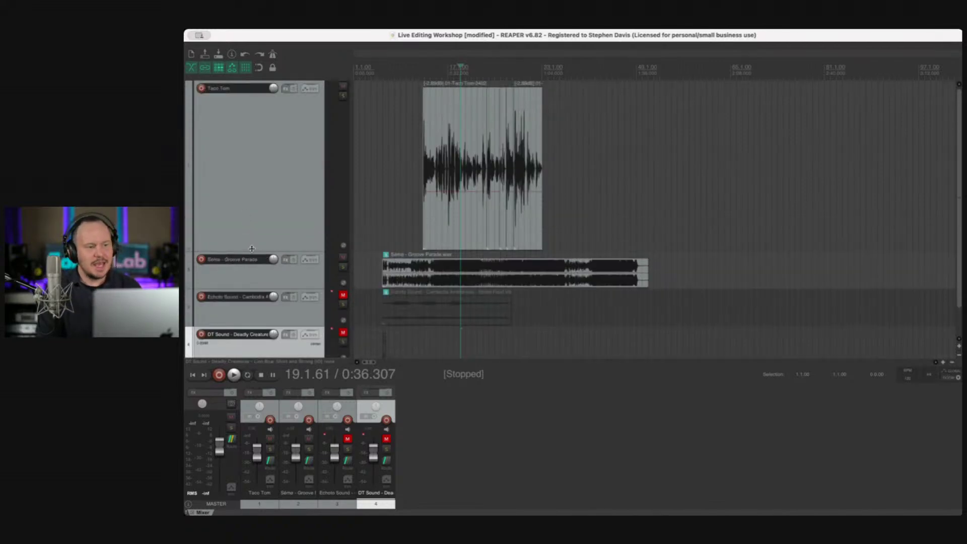
left_click_drag(251, 248, 257, 124)
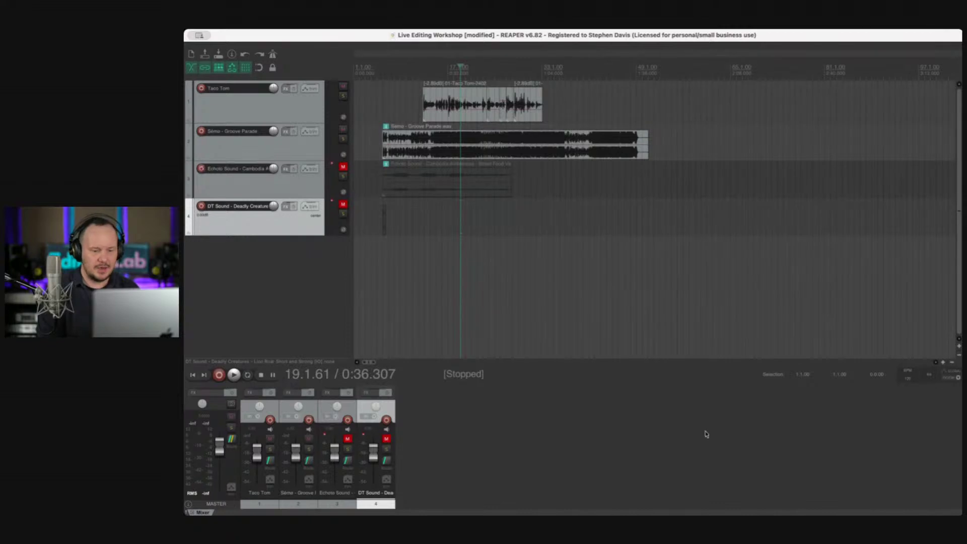
left_click(657, 505)
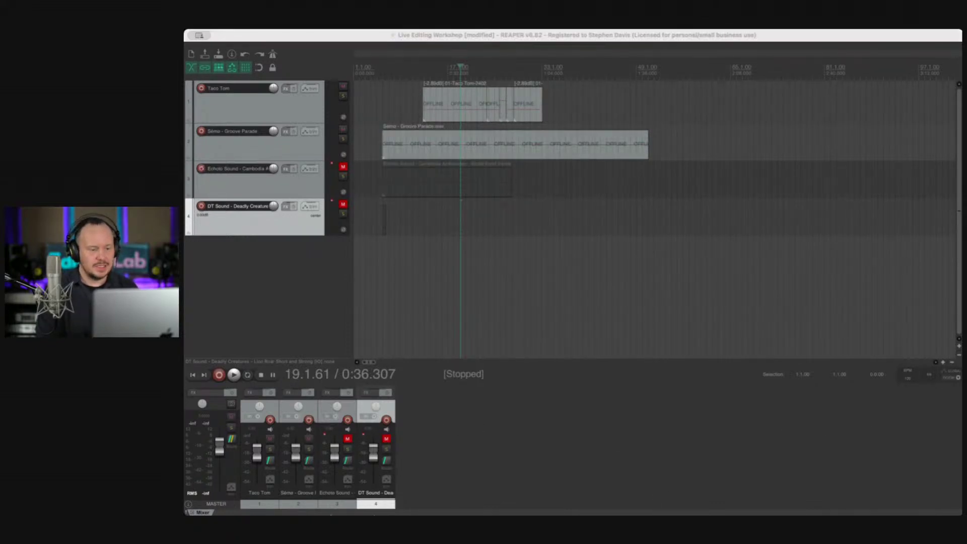
left_click(498, 504)
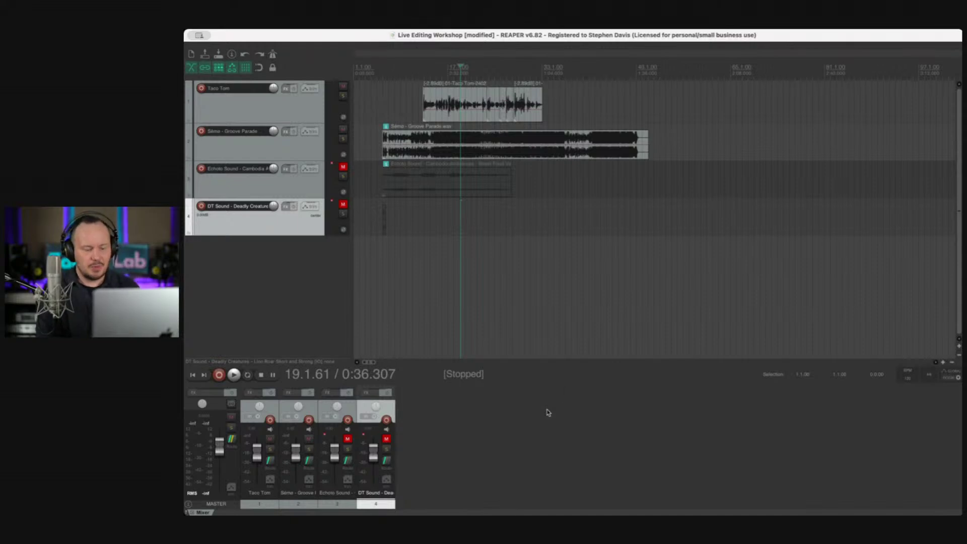
key("super+m")
key("super+m")
key("super+m")
key("super+m")
key("super+m")
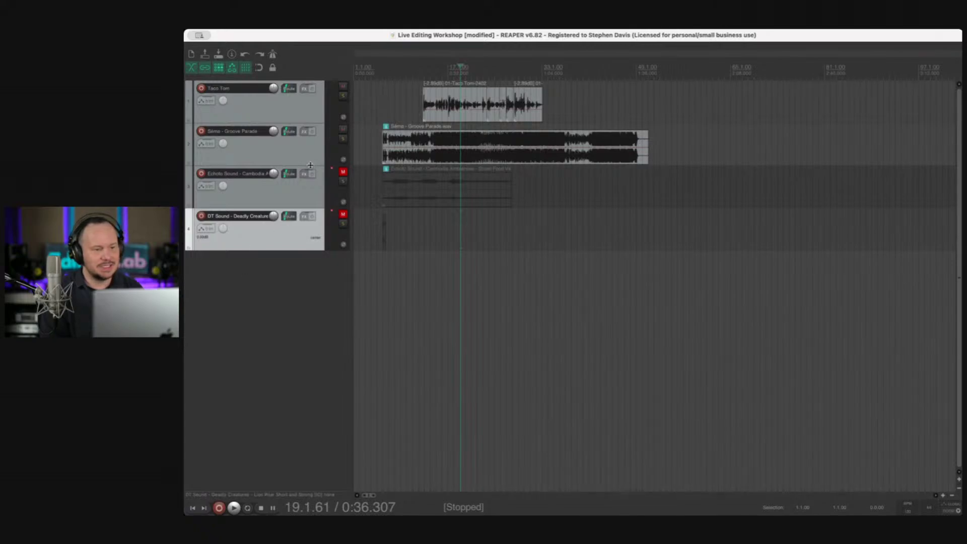
Step: Enlarge the Groove Parade track, then start its clip slightly ahead of the voice take with its gain at -2.11 dB
left_click_drag(311, 165, 310, 326)
scroll(497, 278, "up", 2)
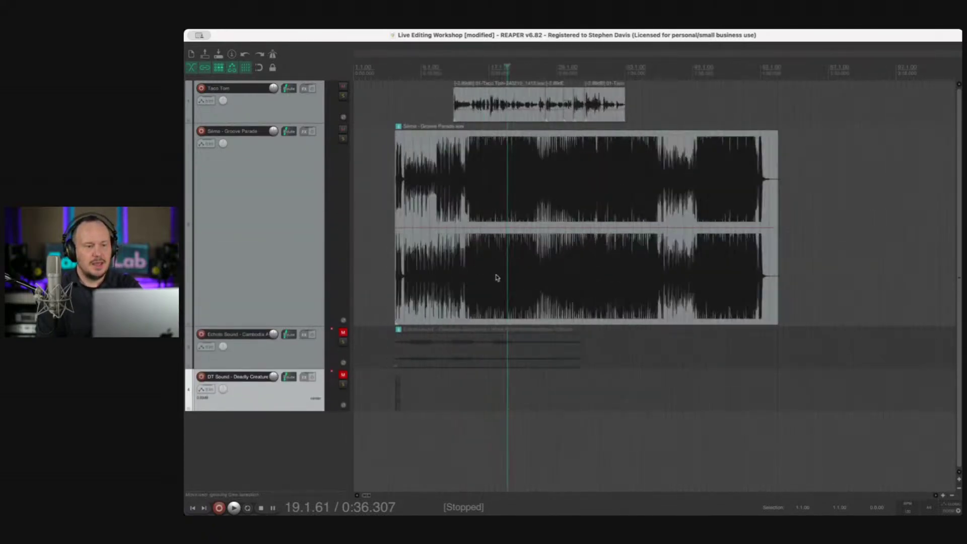
scroll(661, 228, "up", 5)
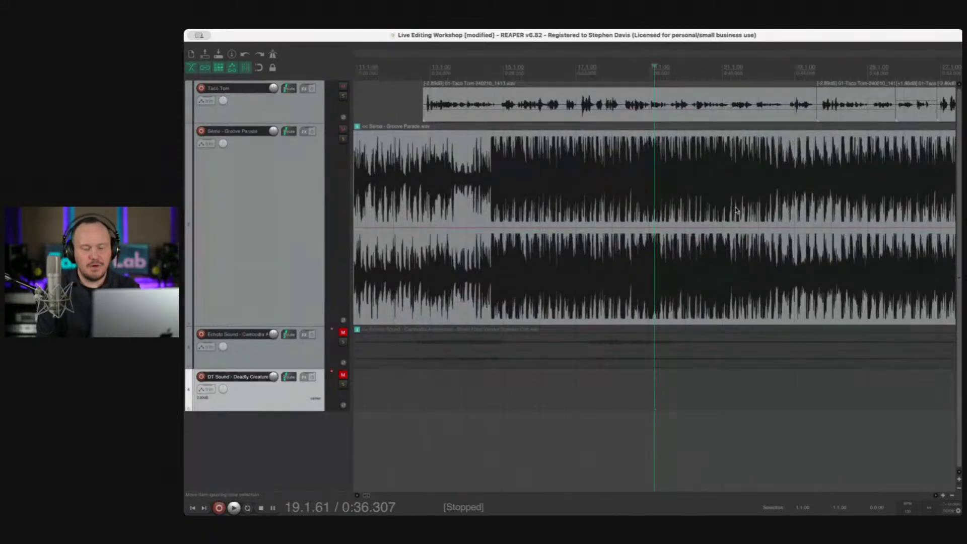
scroll(736, 210, "down", 3)
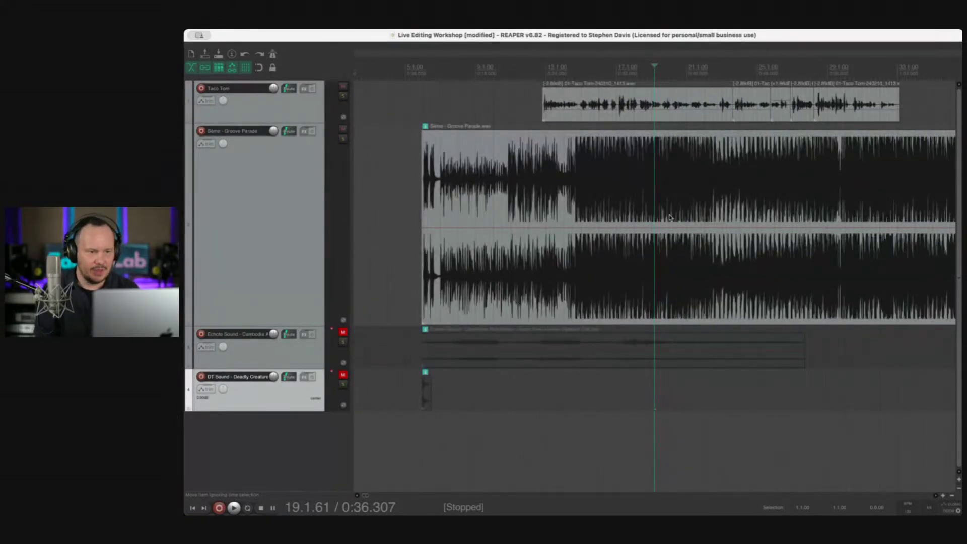
left_click_drag(557, 196, 638, 248)
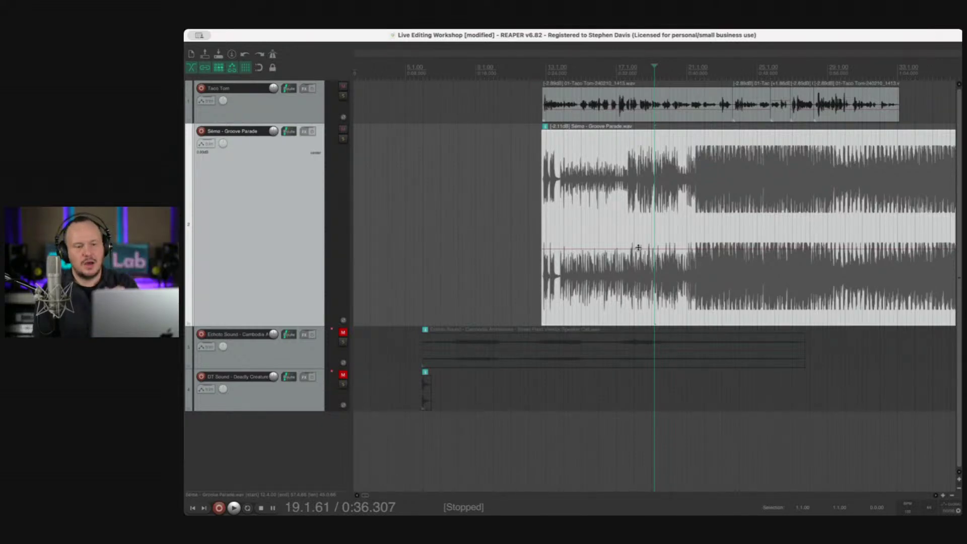
left_click_drag(613, 216, 602, 220)
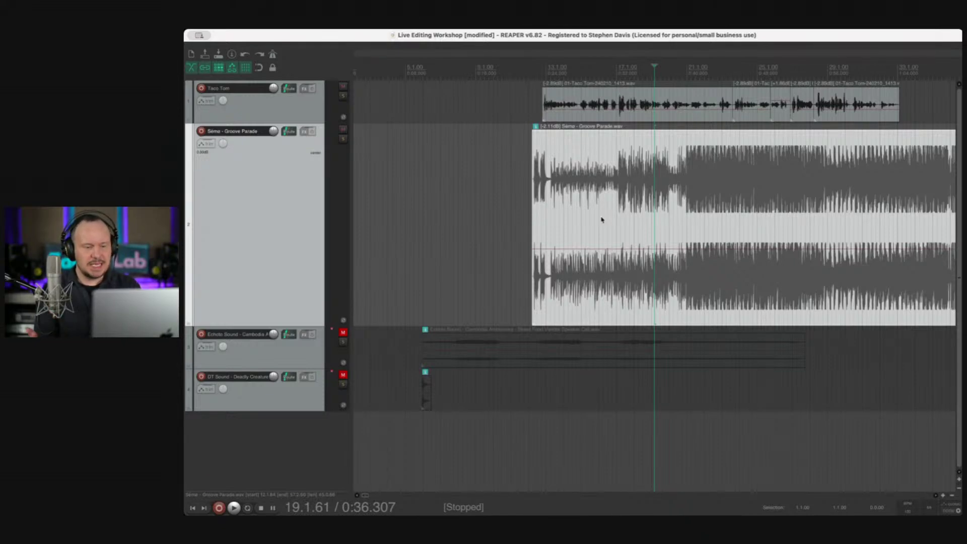
Step: Show the Groove Parade track's volume envelope, give its lane more room than the clip, and lower it to about -14.4 dB
key("v")
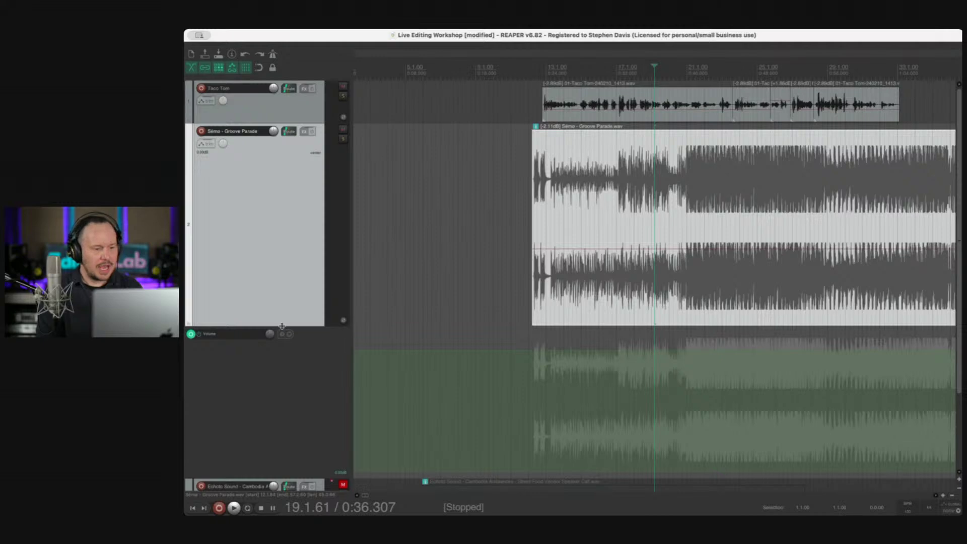
left_click_drag(282, 326, 273, 257)
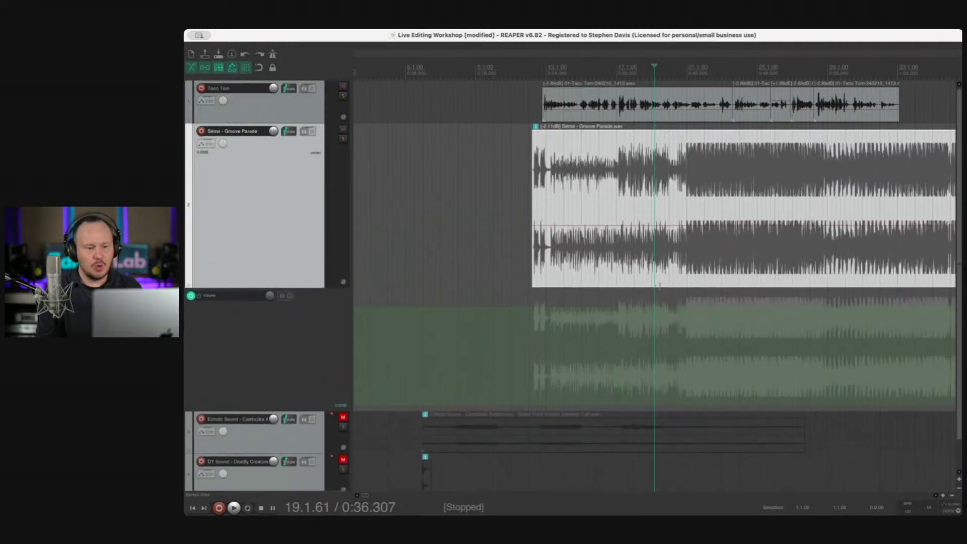
left_click_drag(291, 413, 291, 445)
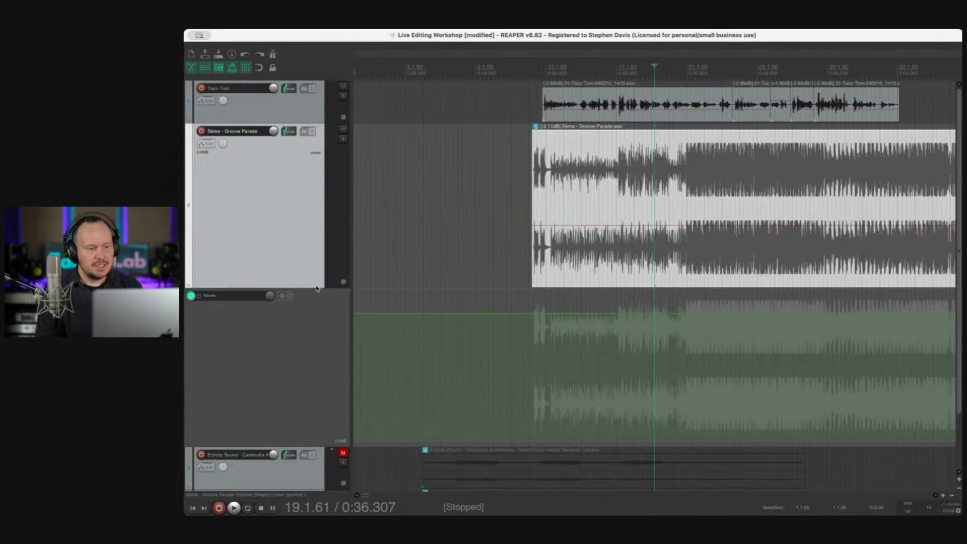
left_click_drag(316, 287, 323, 198)
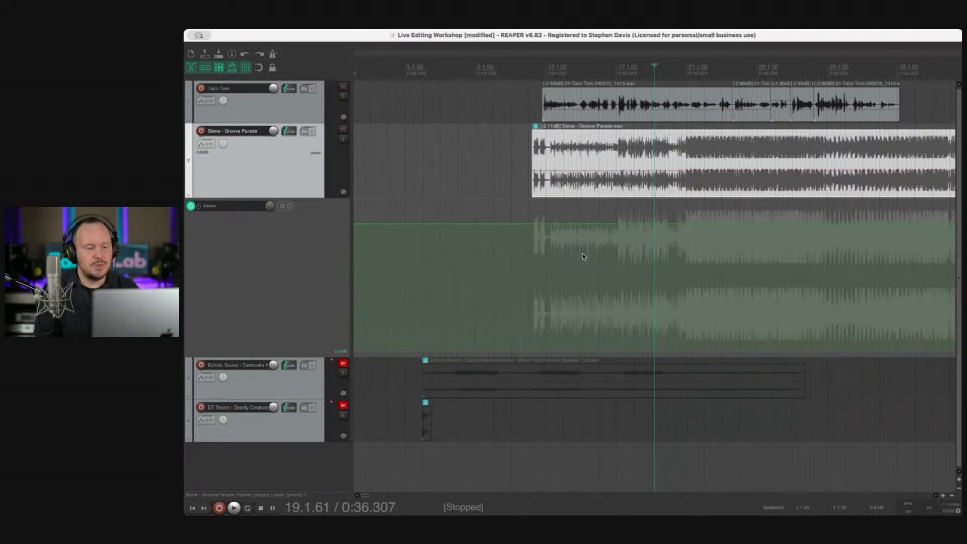
left_click_drag(579, 224, 580, 272)
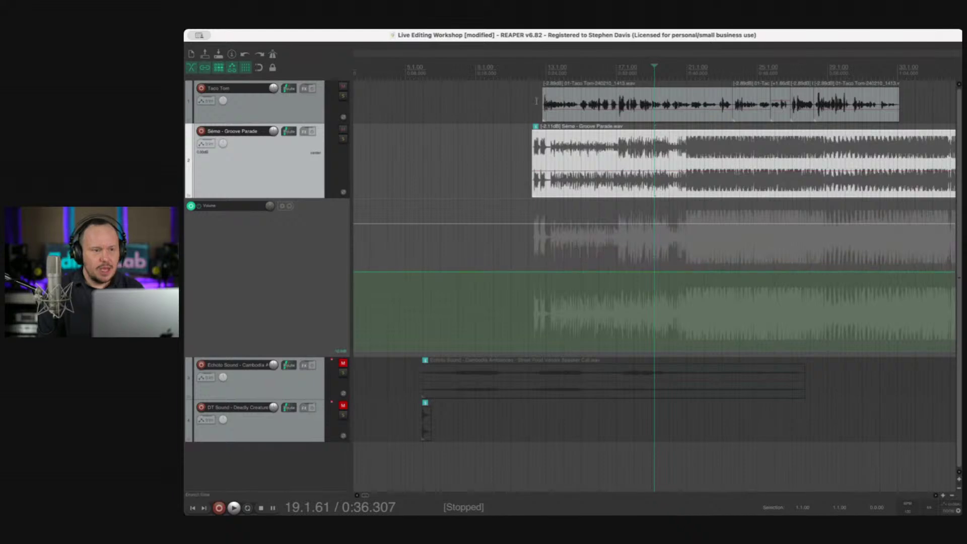
Step: Shift the first Taco Tom clip slightly later with its gain at -4.75 dB, and play the opening against the music
left_click(534, 68)
scroll(534, 68, "up", 8)
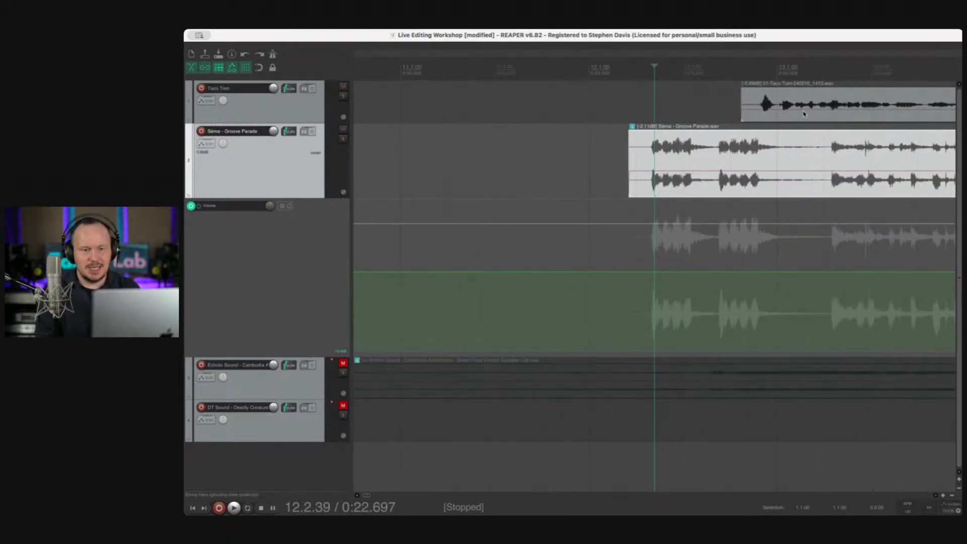
left_click_drag(803, 113, 850, 99)
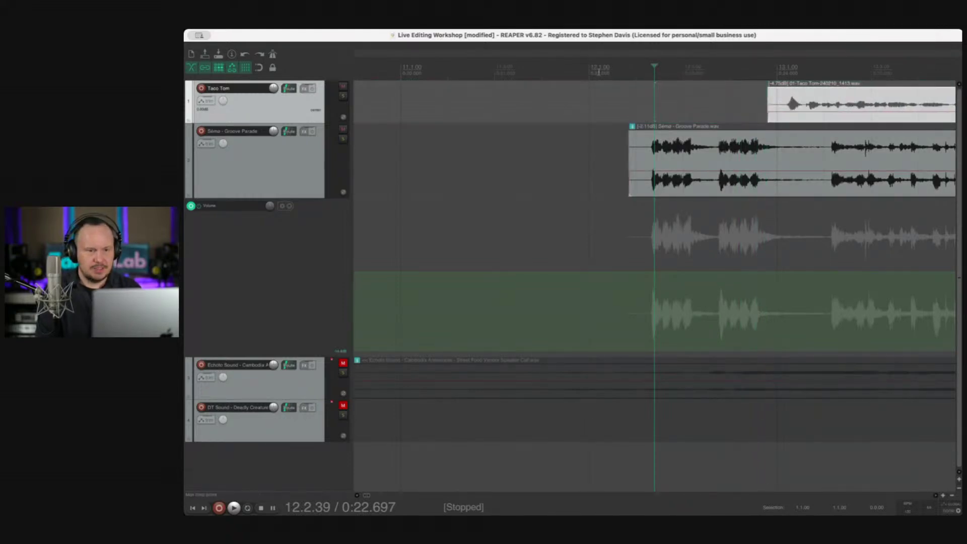
left_click(598, 68)
key("space")
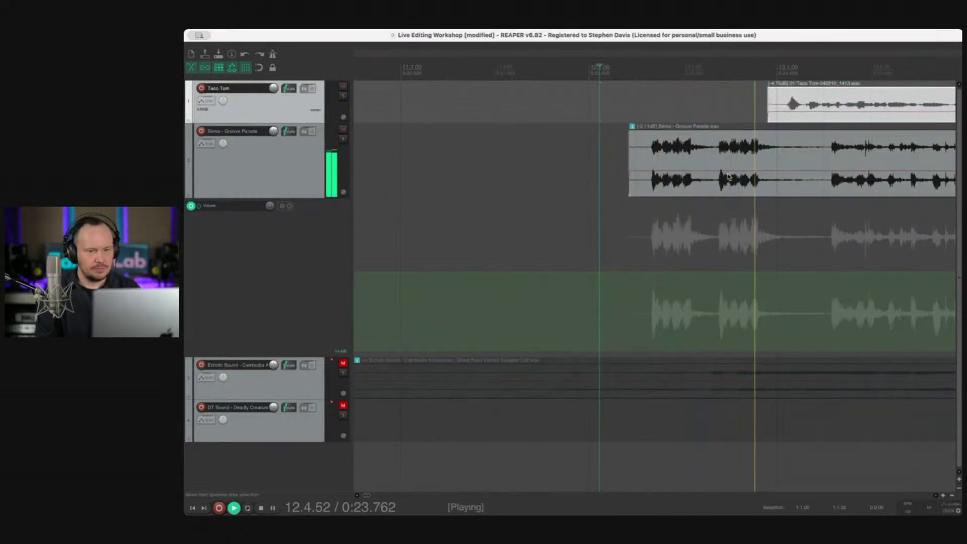
key("space")
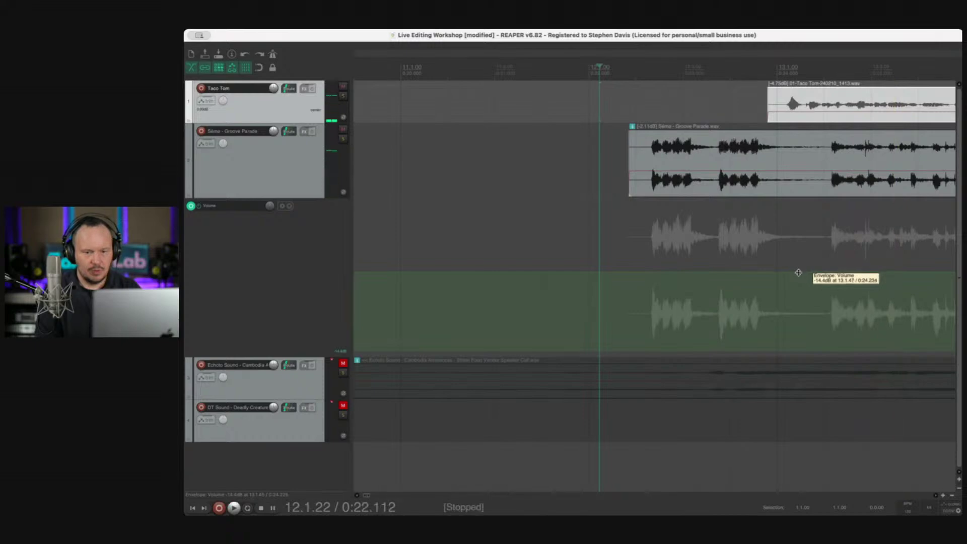
Step: Raise the Groove Parade volume envelope above its -14.4 dB level and replay the opening with the voice
mouse_move(796, 272)
left_mouse_down()
mouse_move(798, 243)
mouse_move(796, 258)
left_mouse_up()
key("space")
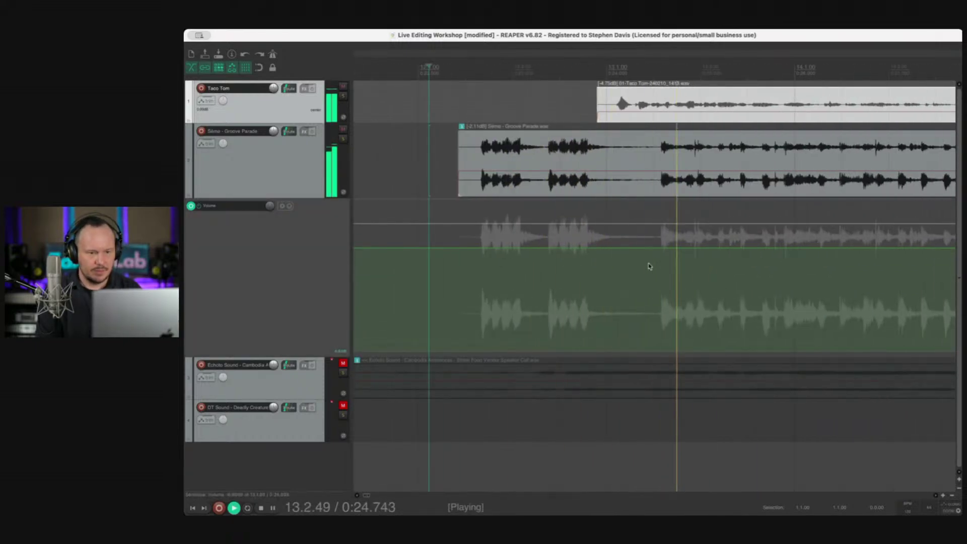
key("space")
key("p")
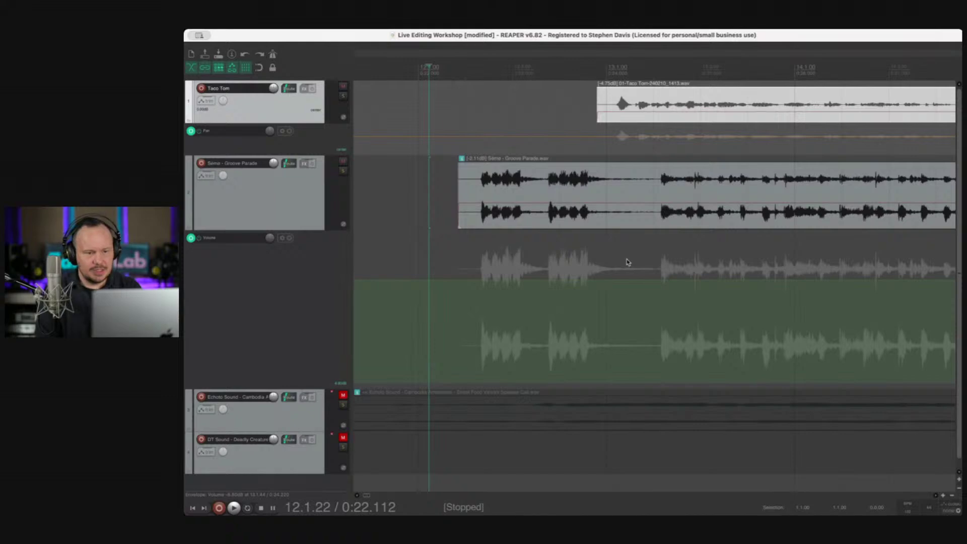
key("ctrl+z")
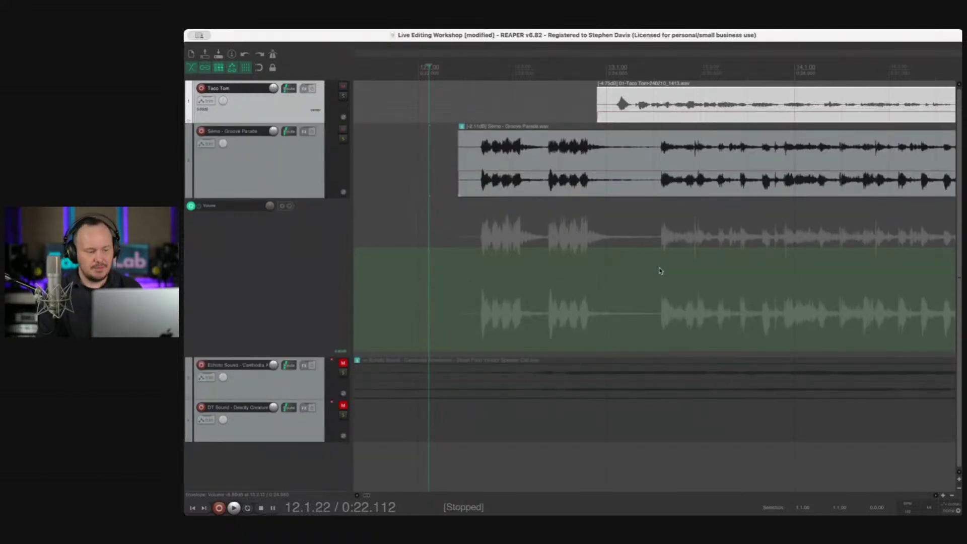
Step: Lower the Groove Parade volume envelope as the voice enters, through a point at about -17.2 dB to about -21.4 dB, and play it
left_click(640, 248)
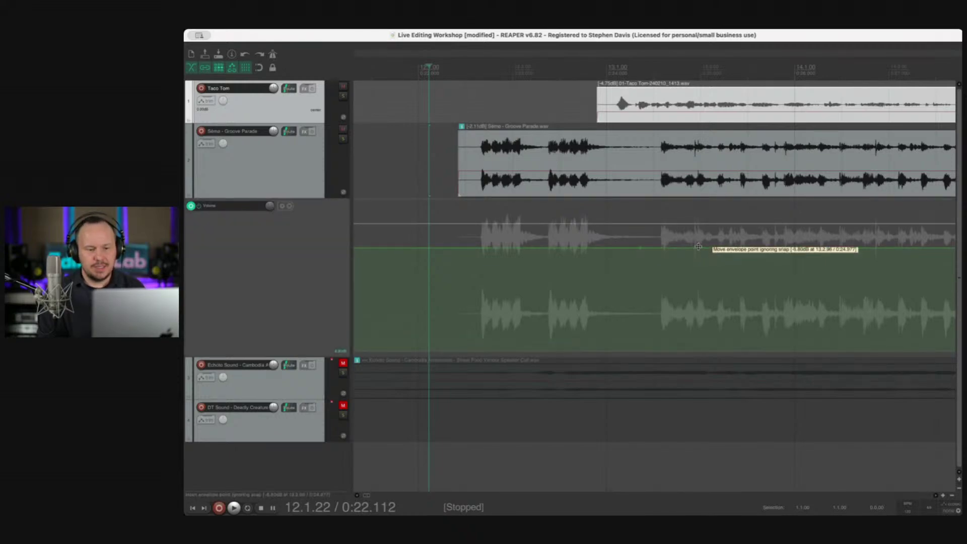
left_click_drag(701, 248, 688, 278)
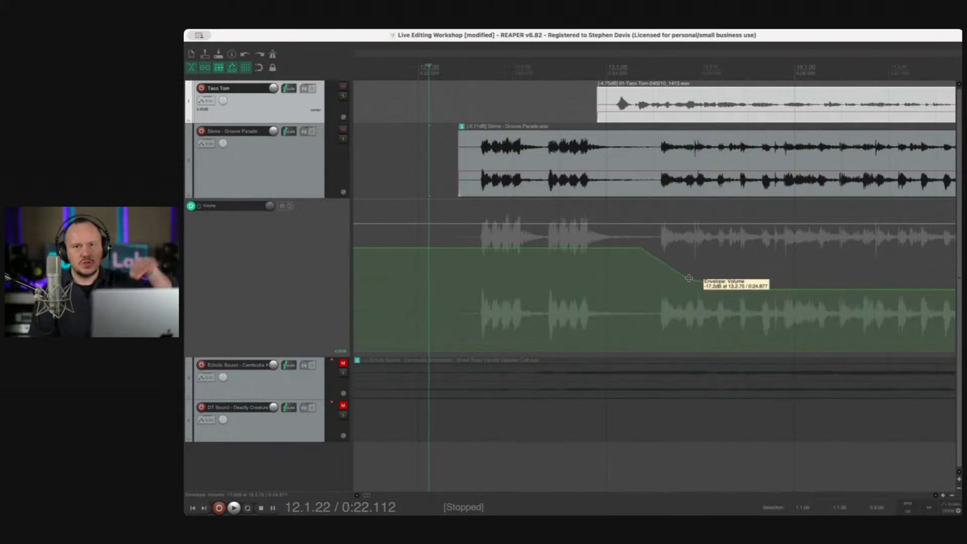
key("ctrl+z")
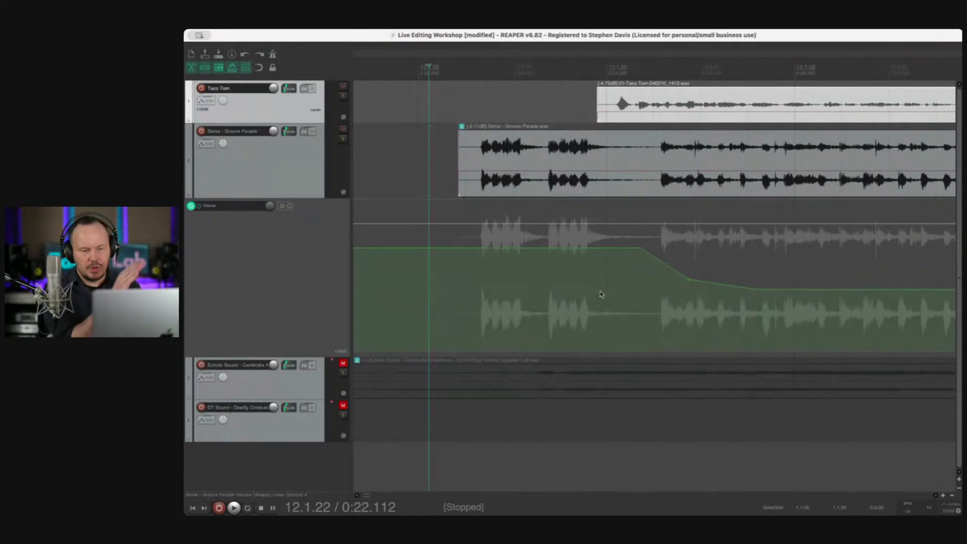
key("space")
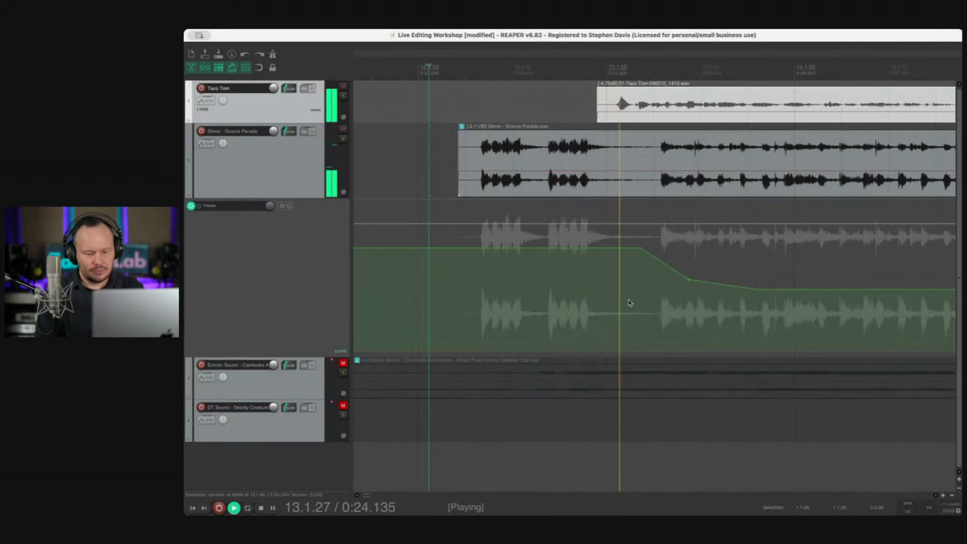
Step: Stretch the end of the Groove Parade volume dip later during playback and raise its middle point to about -14.0 dB
scroll(627, 296, "down", 3)
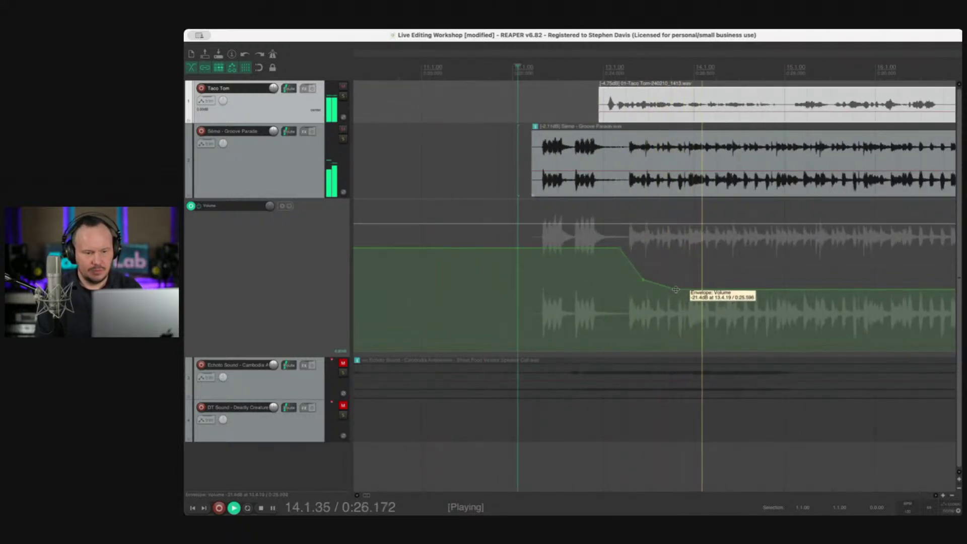
left_click_drag(680, 288, 818, 285)
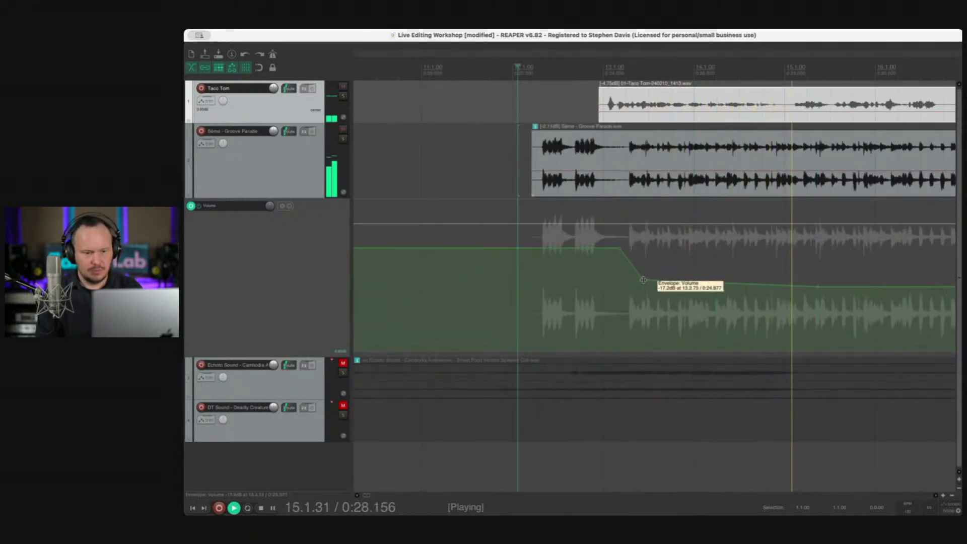
left_click_drag(643, 278, 655, 273)
scroll(655, 273, "down", 3)
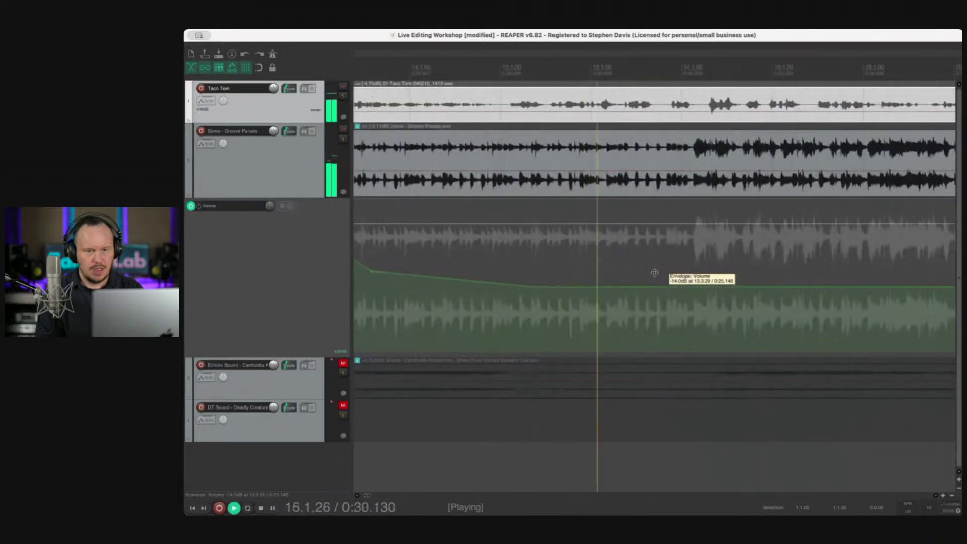
key("space")
scroll(700, 240, "down", 4)
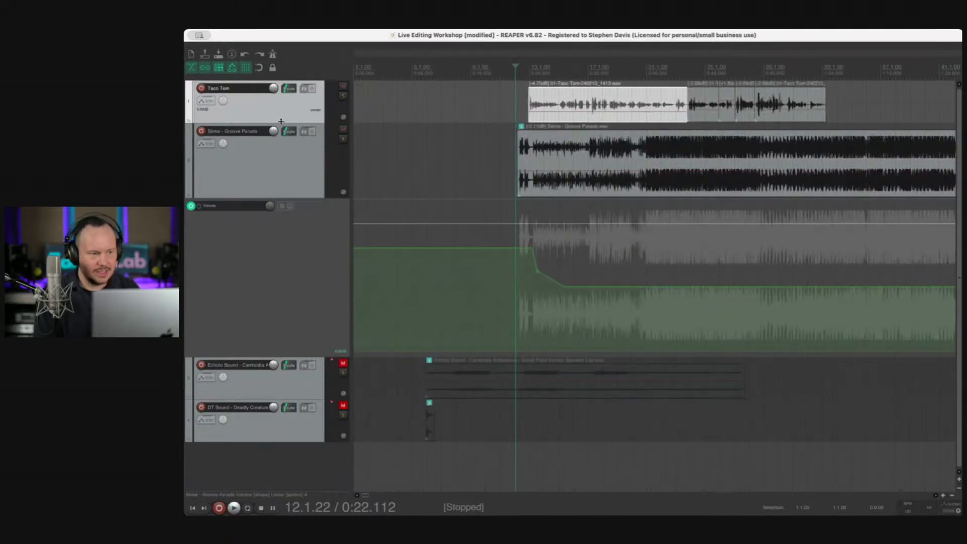
Step: Enlarge the Taco Tom track, activate its effects, and play the processed voice against the music
left_click_drag(281, 121, 295, 270)
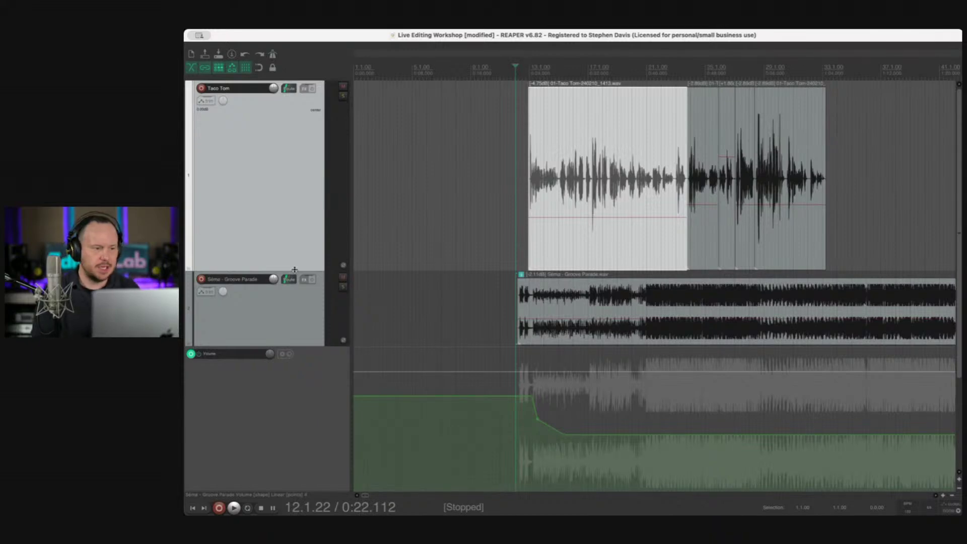
left_click(304, 89)
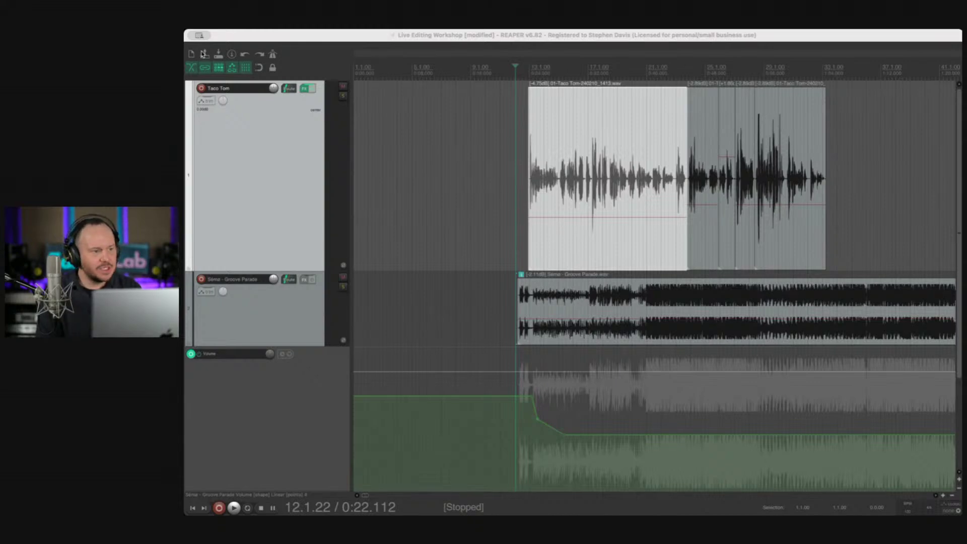
left_click(202, 52)
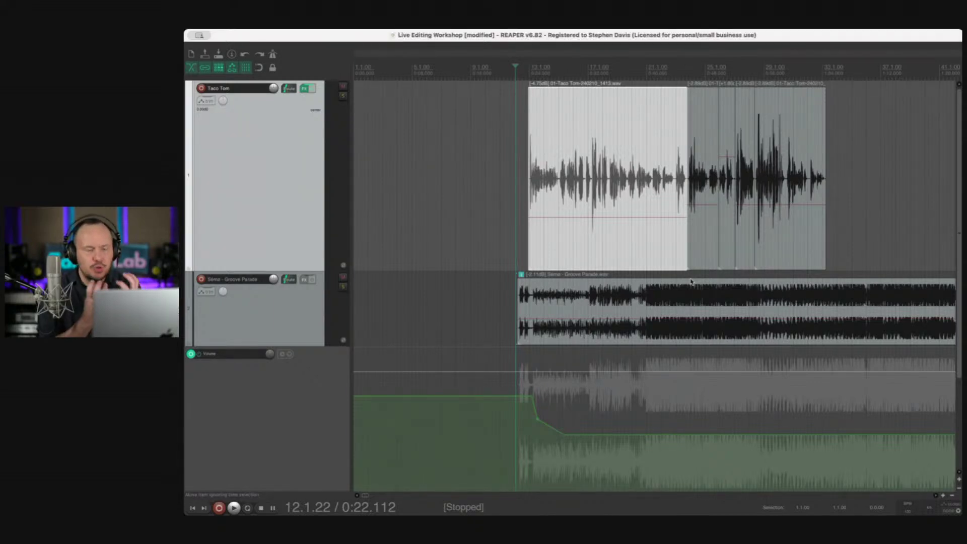
key("space")
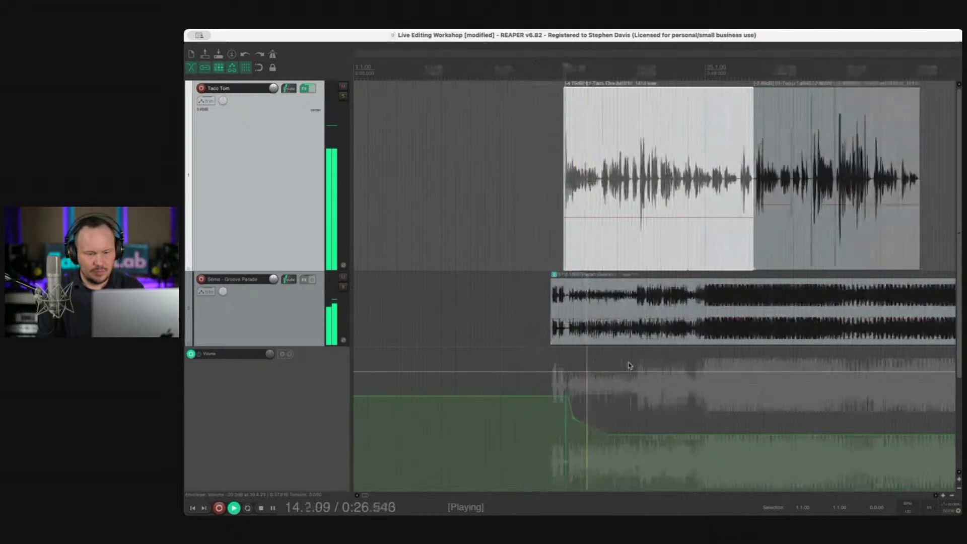
scroll(655, 372, "up", 3)
scroll(718, 392, "right", 5)
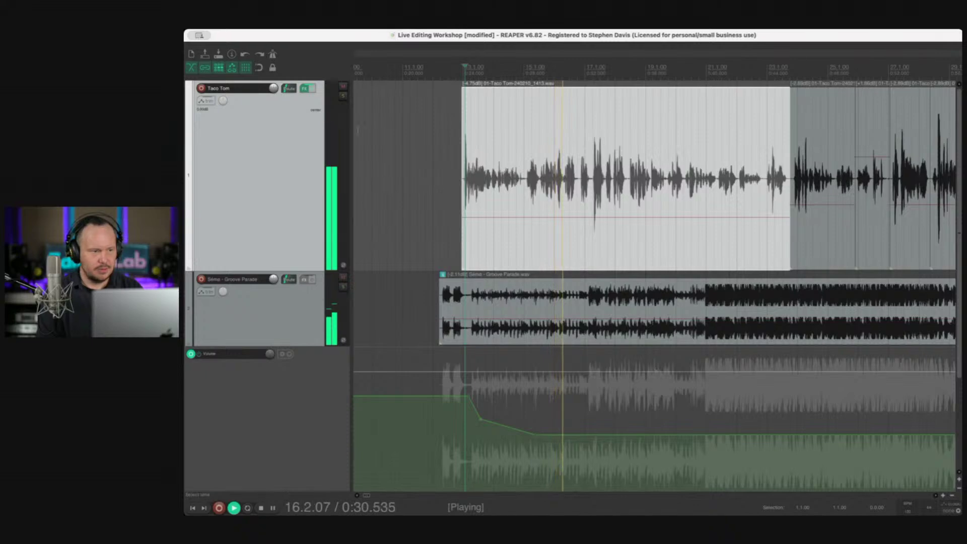
key("space")
Step: Show the mixer and replay the voice with the music to check the track and master levels
key("super+m")
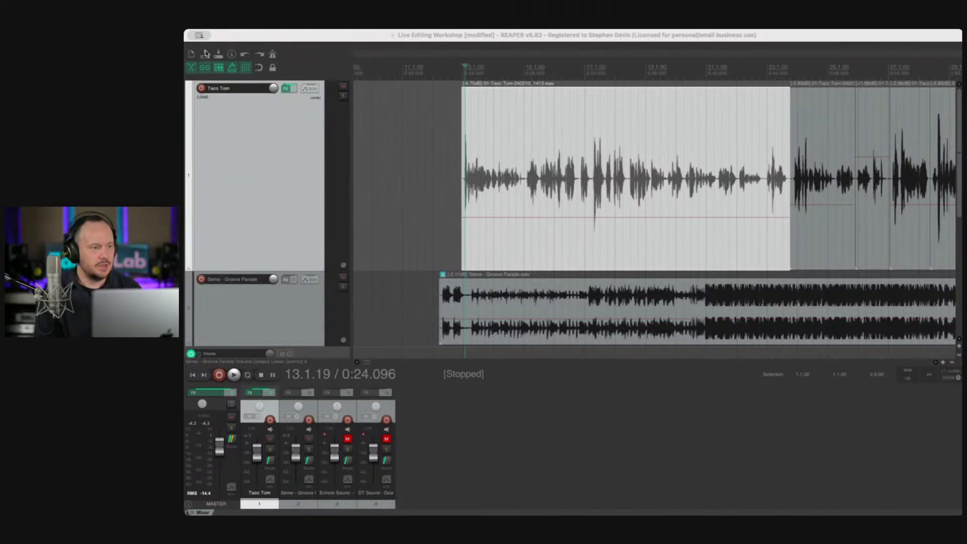
key("space")
scroll(677, 298, "down", 3)
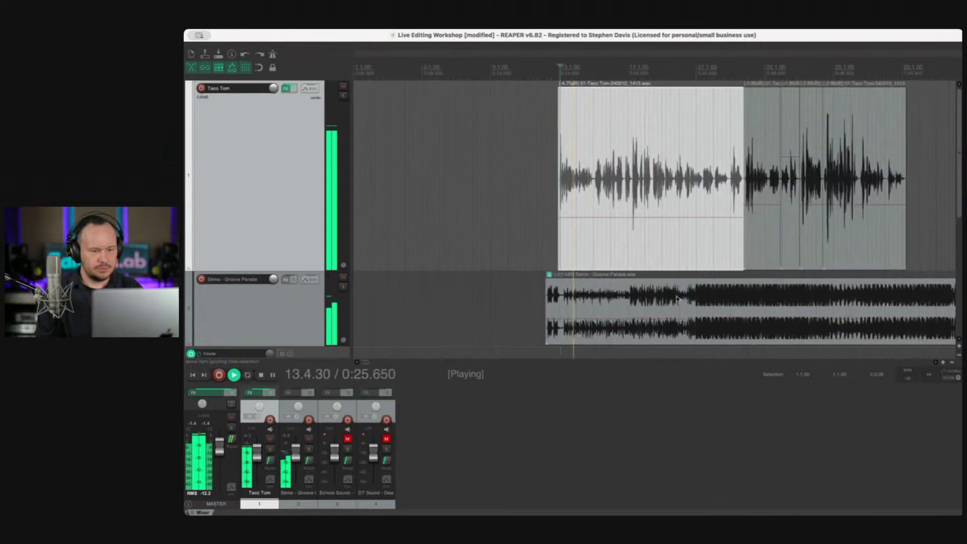
scroll(677, 298, "right", 5)
scroll(557, 262, "down", 3)
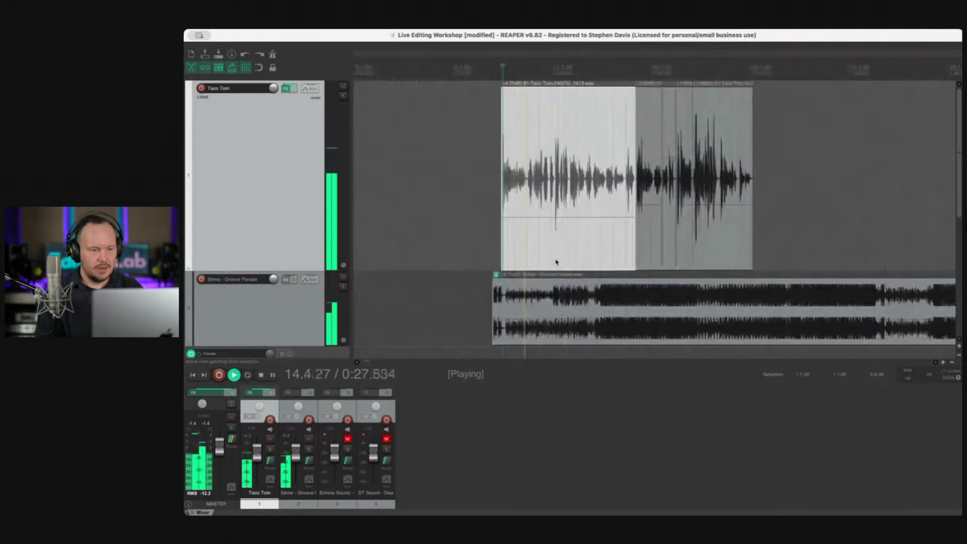
scroll(556, 261, "down", 1)
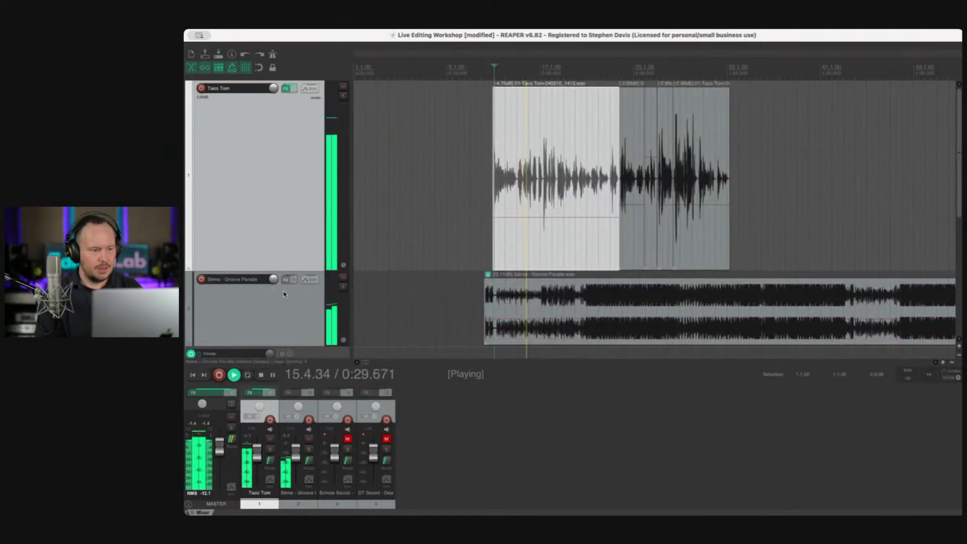
Step: Shrink the Taco Tom track to roughly its earlier height, stop playback and hide the mixer
left_click_drag(289, 271, 294, 141)
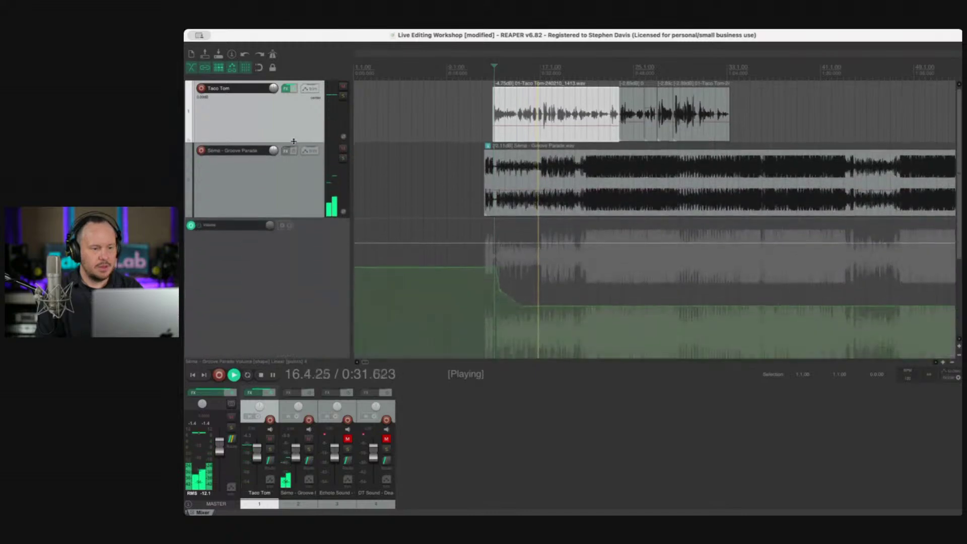
key("space")
key("super+m")
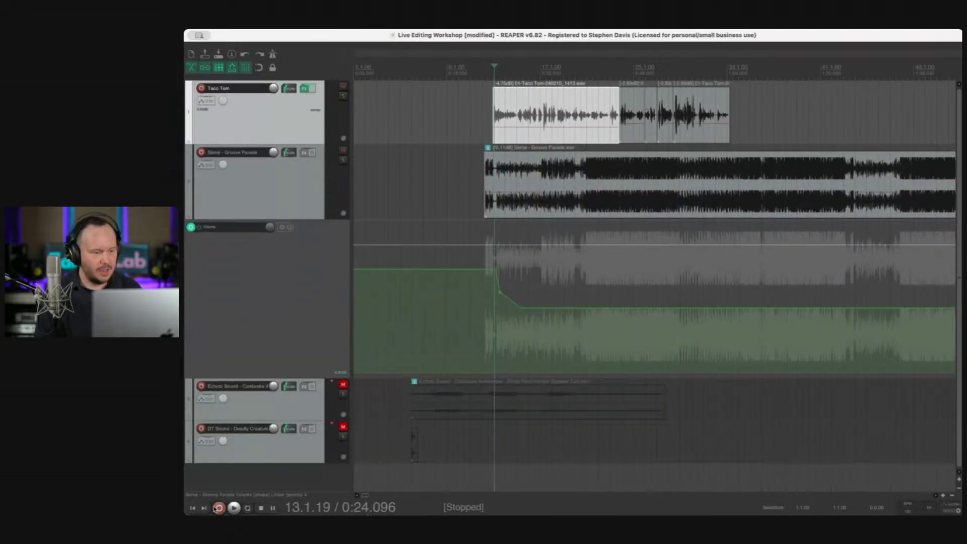
Step: Import the Our Kitchen butter-frying and Kitchen Prep hot-oil sounds onto new tracks, and place the Our Kitchen track directly below Groove Parade
key("super+Tab")
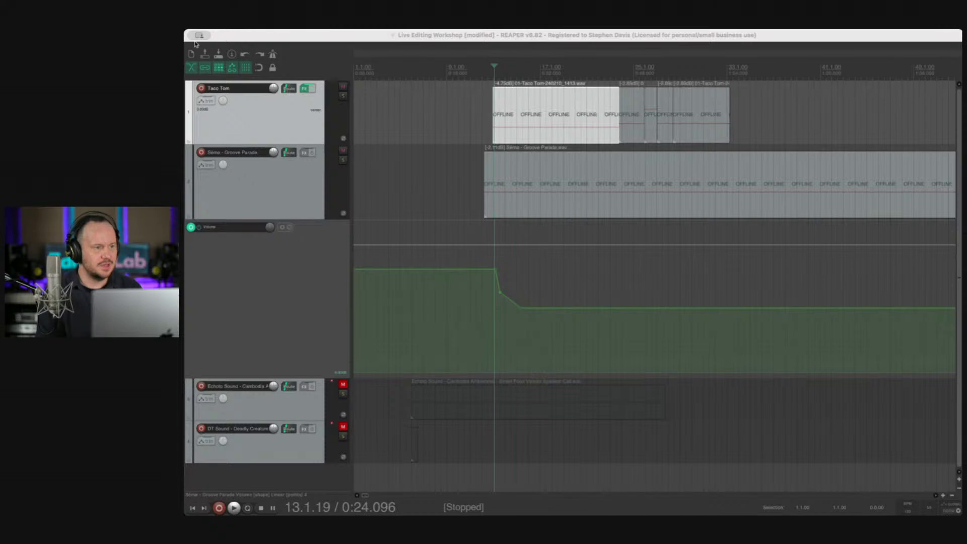
left_click(479, 426)
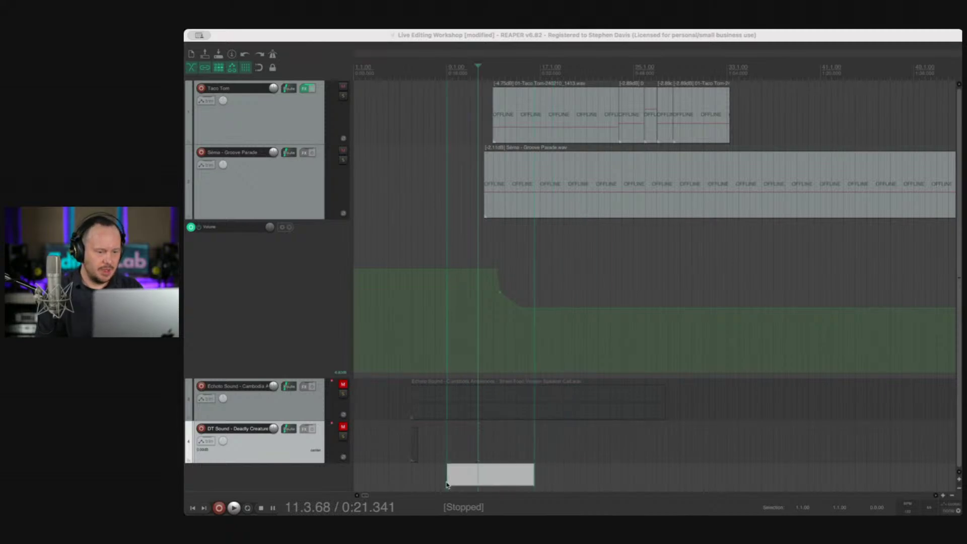
left_click_drag(522, 185, 449, 471)
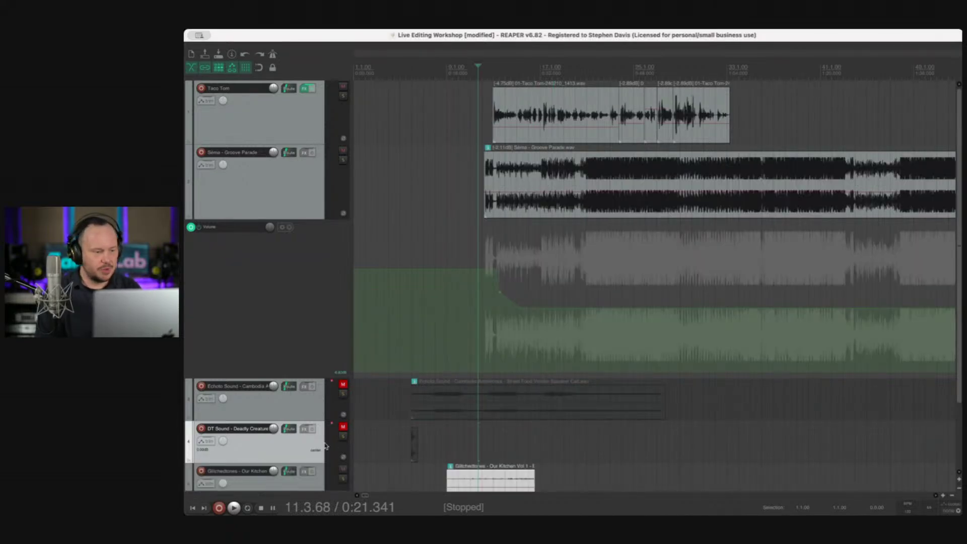
left_click(265, 487)
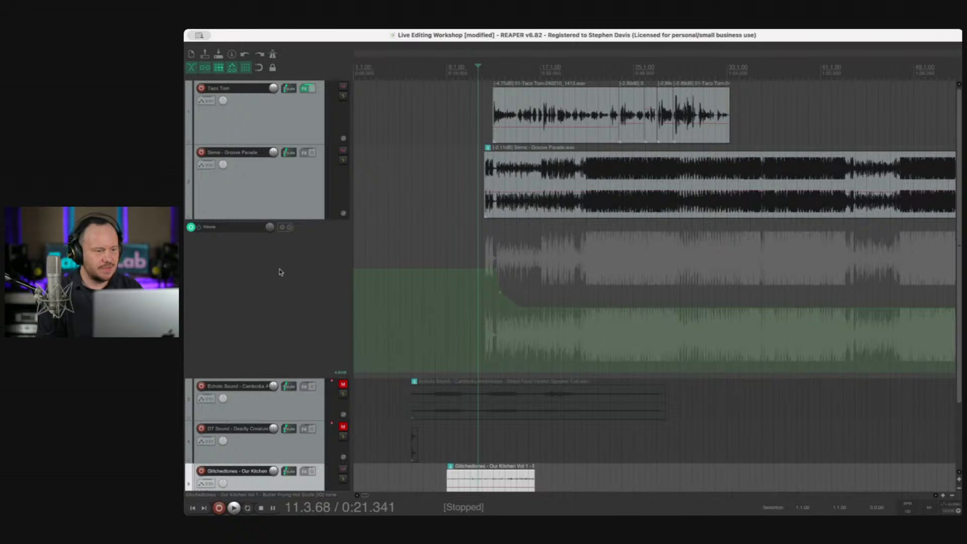
left_click_drag(276, 392, 275, 389)
Step: Hide the Groove Parade track's volume envelope and reduce the track's height
scroll(503, 307, "down", 5)
scroll(414, 311, "up", 4)
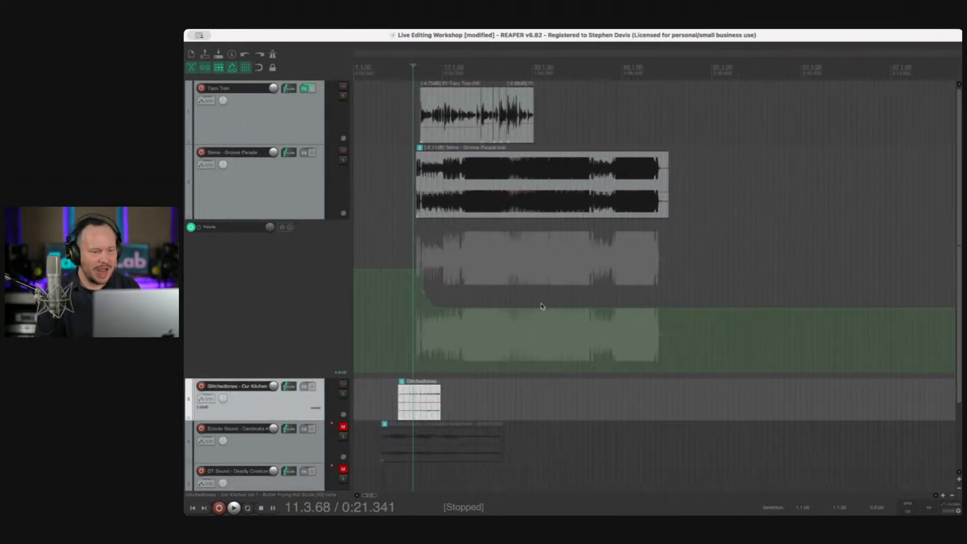
left_click(282, 301)
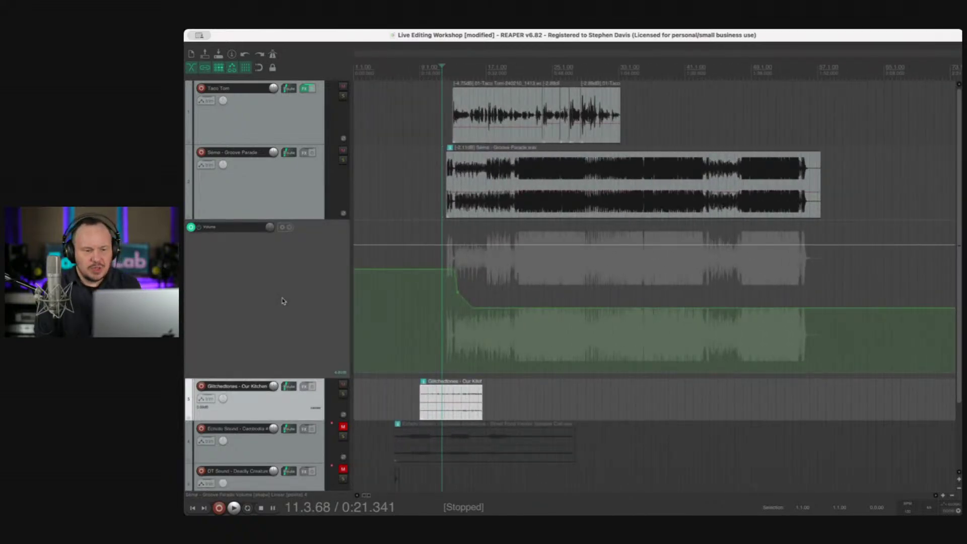
left_click(250, 184)
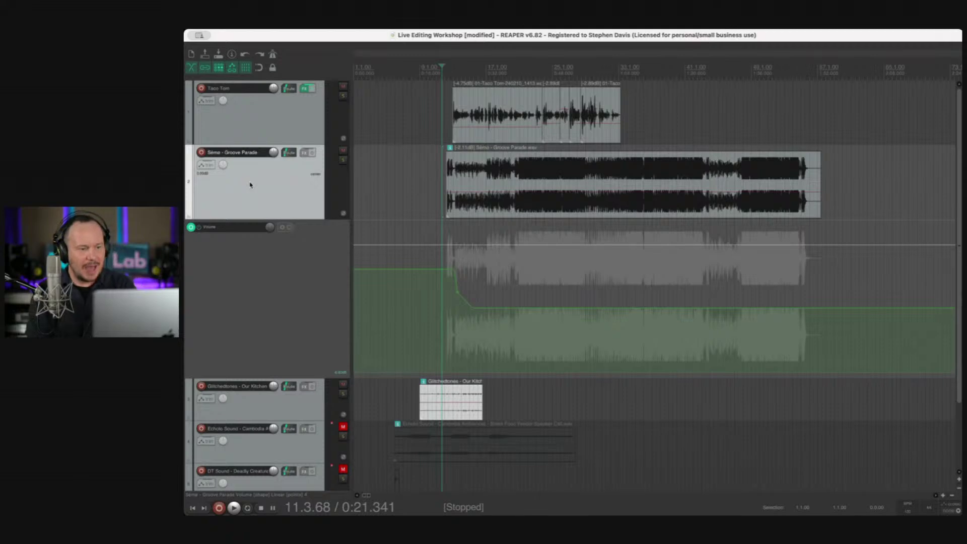
key("v")
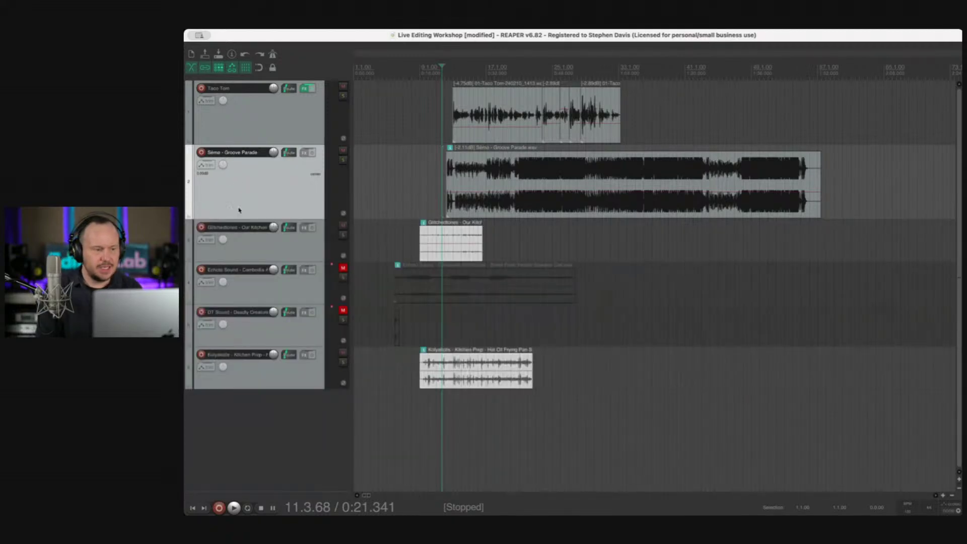
left_click_drag(241, 221, 238, 186)
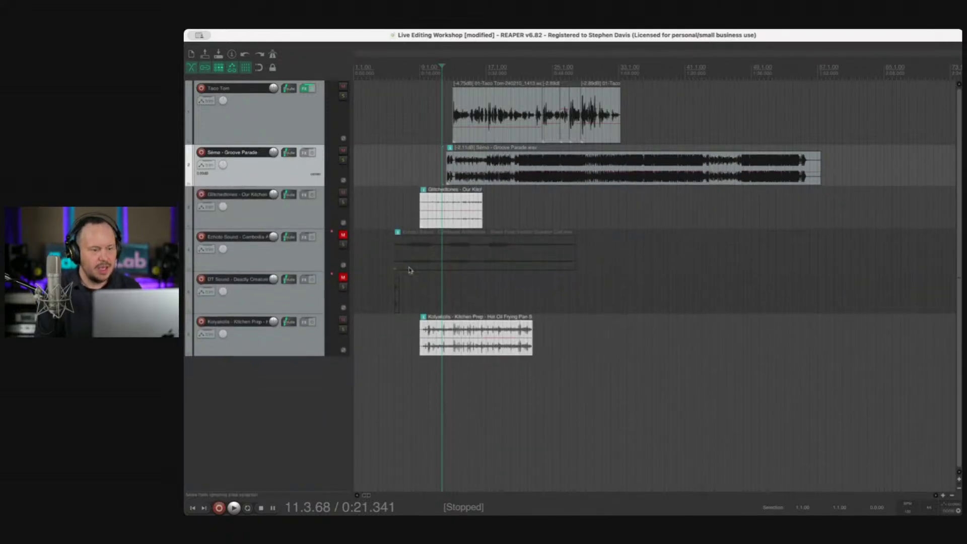
Step: Place the Kitchen Prep track directly below Groove Parade and shift both frying clips later, under the first voice clip
left_click(287, 345)
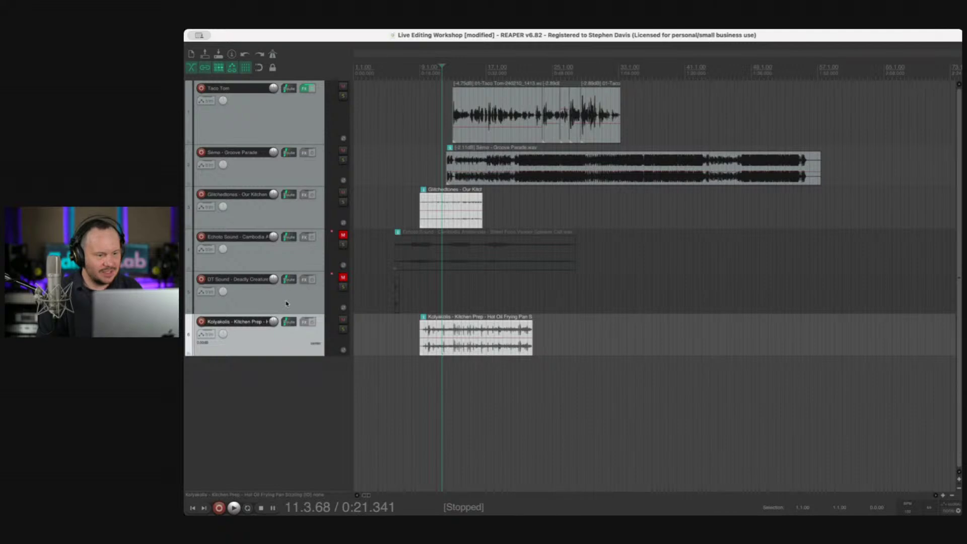
left_click_drag(272, 196, 273, 199)
left_click_drag(483, 218, 506, 220)
Step: Play from about 0:27 to hear the frying sounds come in under the voice and music
left_click(465, 70)
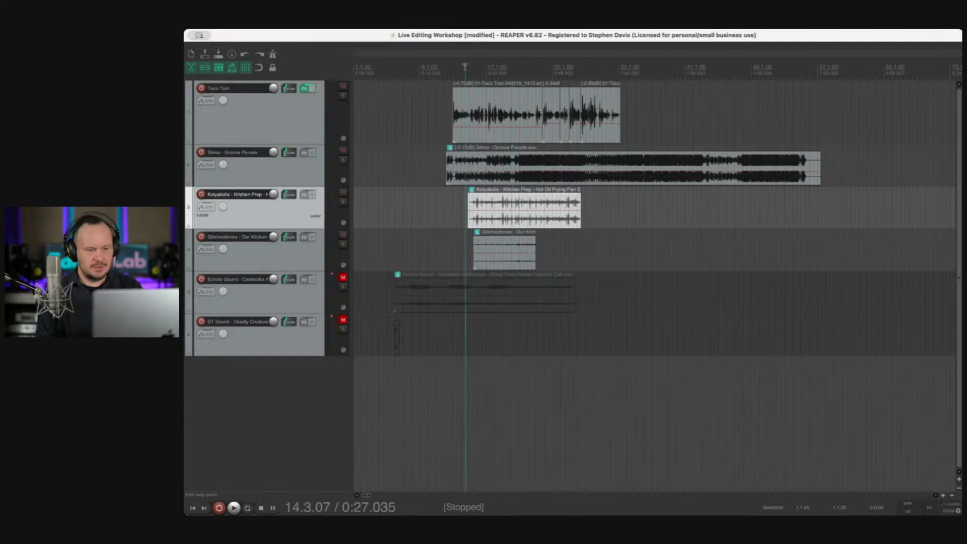
key("space")
scroll(611, 180, "up", 3)
scroll(610, 180, "up", 8)
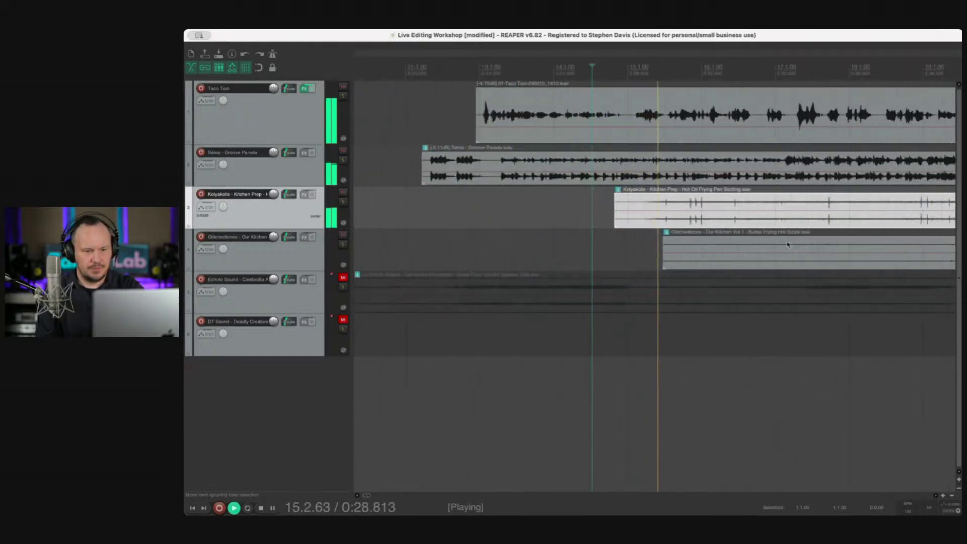
key("space")
Step: Move the muted Cambodia Ambience clip later to start under the frying sounds, with a fade-in of about 1.2 seconds
left_click(754, 267)
scroll(754, 267, "down", 1)
scroll(670, 287, "down", 6)
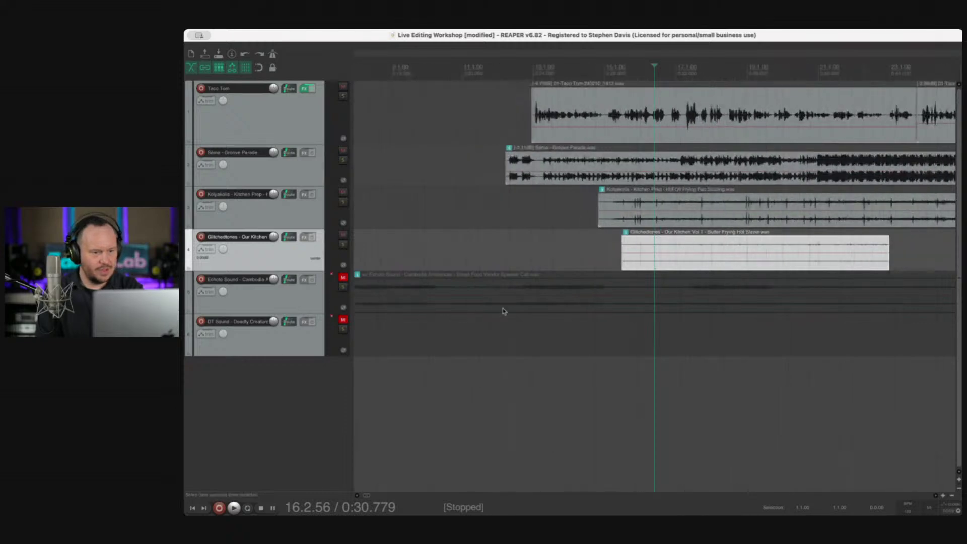
left_click_drag(668, 300, 791, 308)
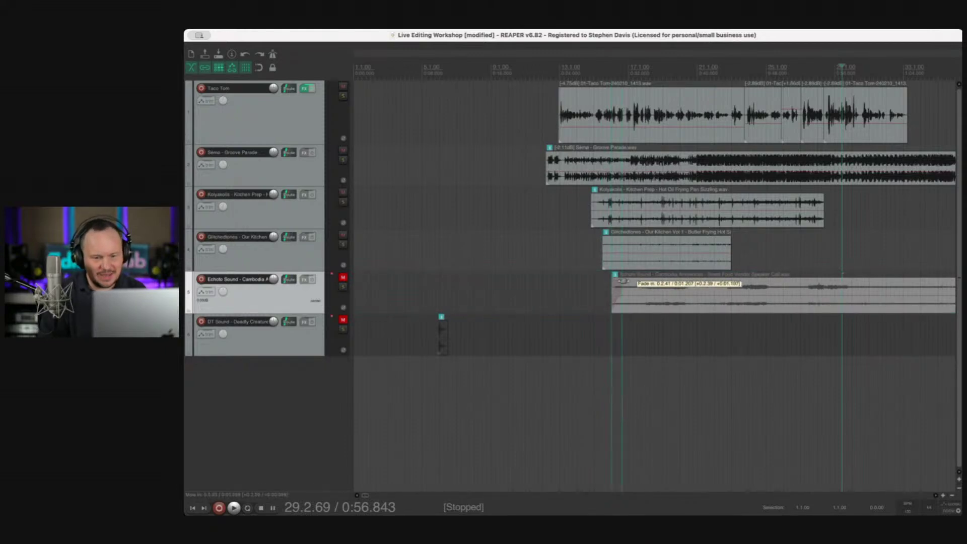
Step: Shift the Our Kitchen butter-frying clip later so it starts just before bar 17
left_click(641, 259)
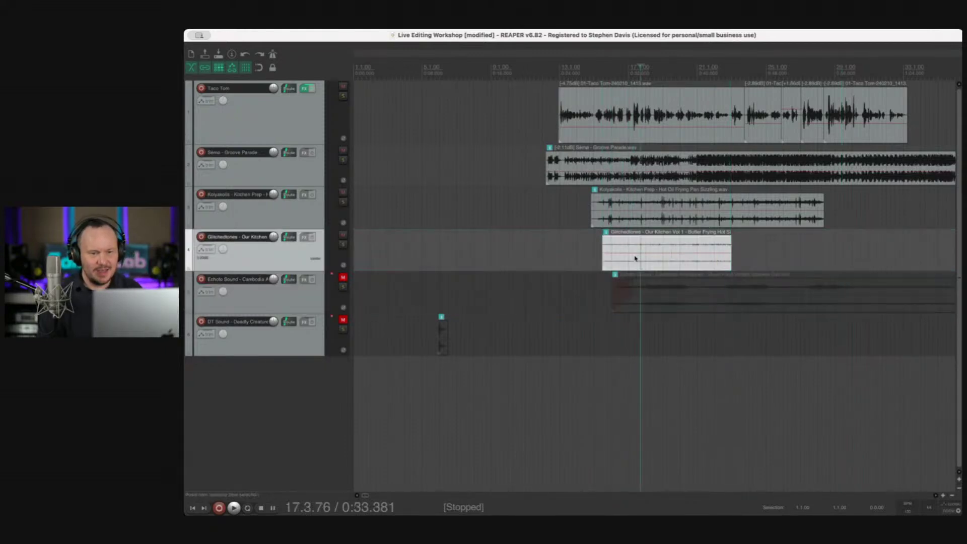
left_click_drag(641, 259, 665, 261)
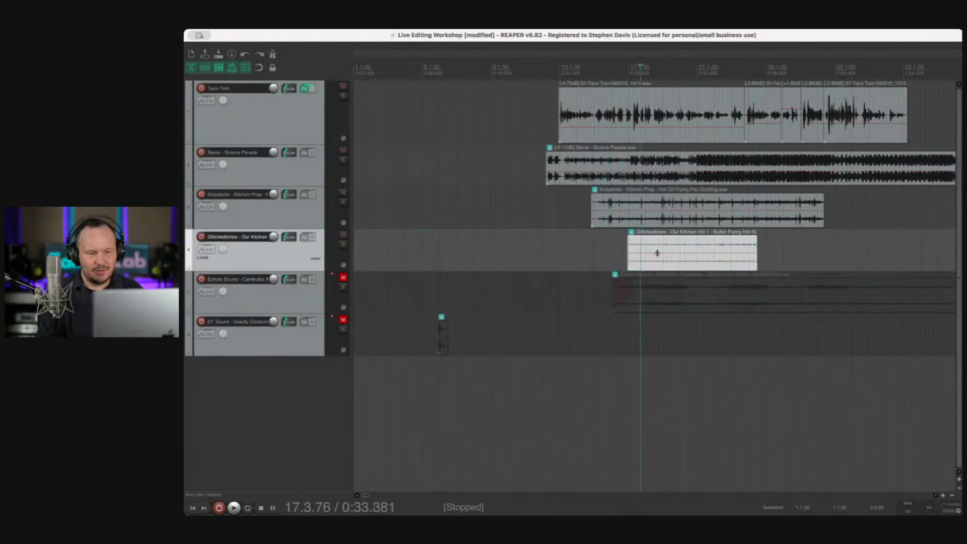
Step: Mute the Our Kitchen track, place it below all other tracks, and unmute the Cambodia Ambience track
left_click(343, 235)
left_click_drag(295, 332, 294, 381)
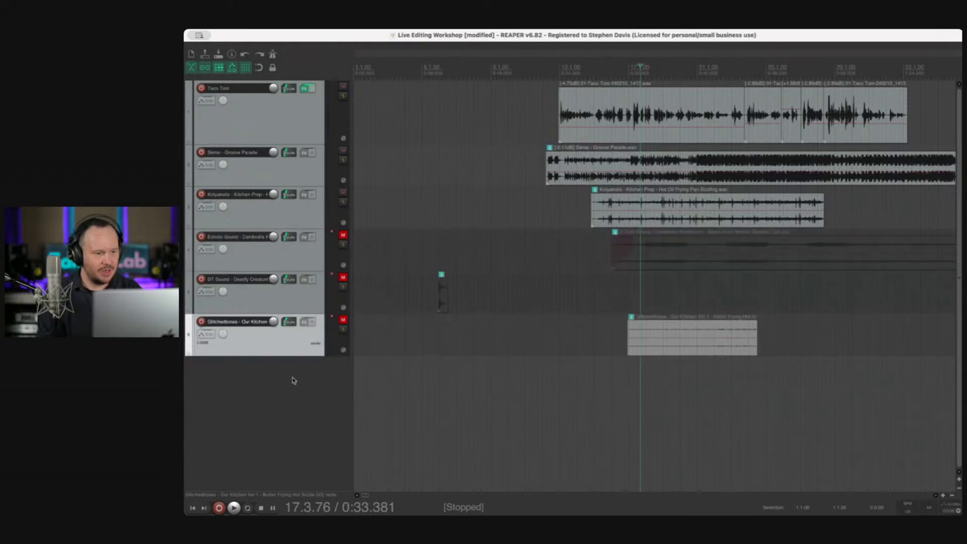
left_click(343, 235)
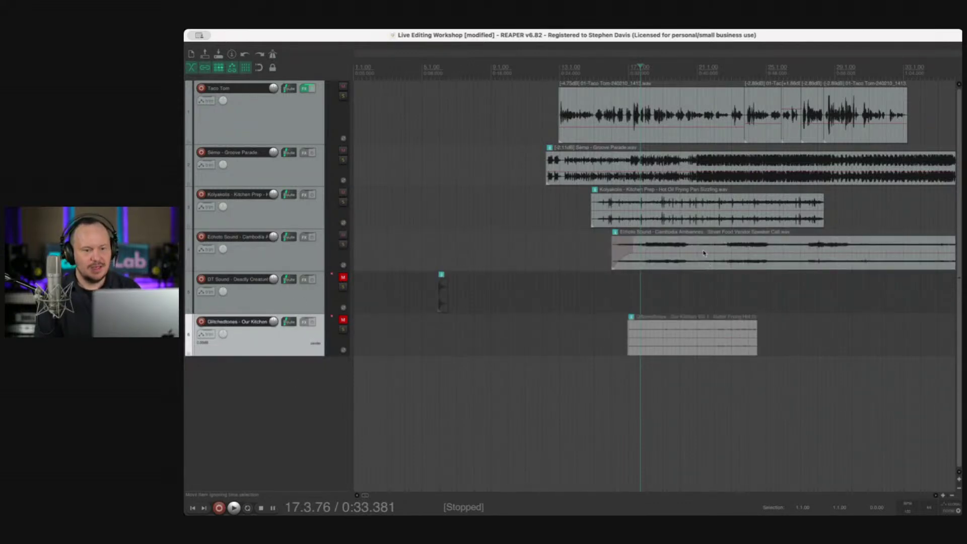
Step: Lower the Cambodia Ambience clip to about -2.9 dB and shift it to start just before the frying clip while auditioning from about 0:27
left_click_drag(697, 253, 697, 258)
left_click(589, 239)
key("space")
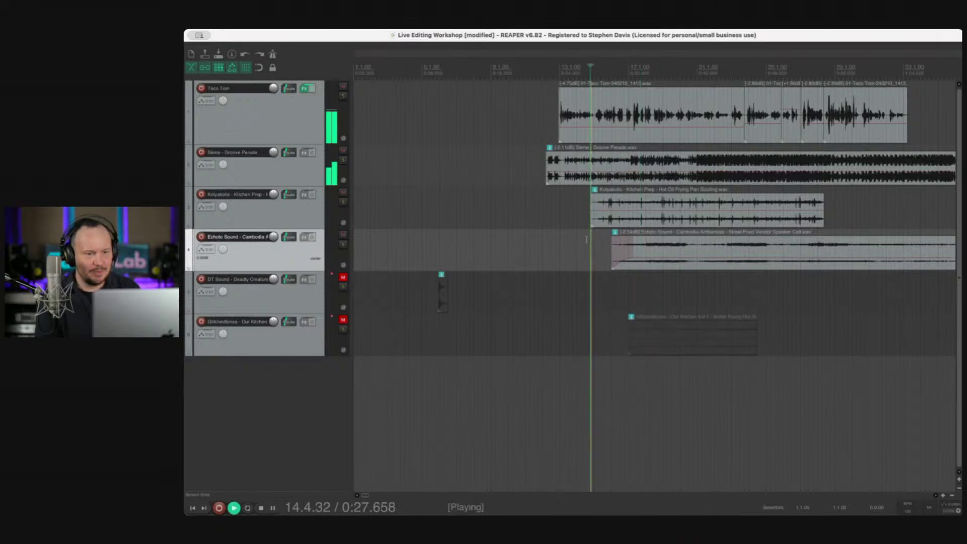
left_click_drag(650, 263, 630, 257)
key("space")
Step: Split the first Taco Tom clip at about 0:32.4 and shift the second part about 0.8 seconds later
left_click(633, 108)
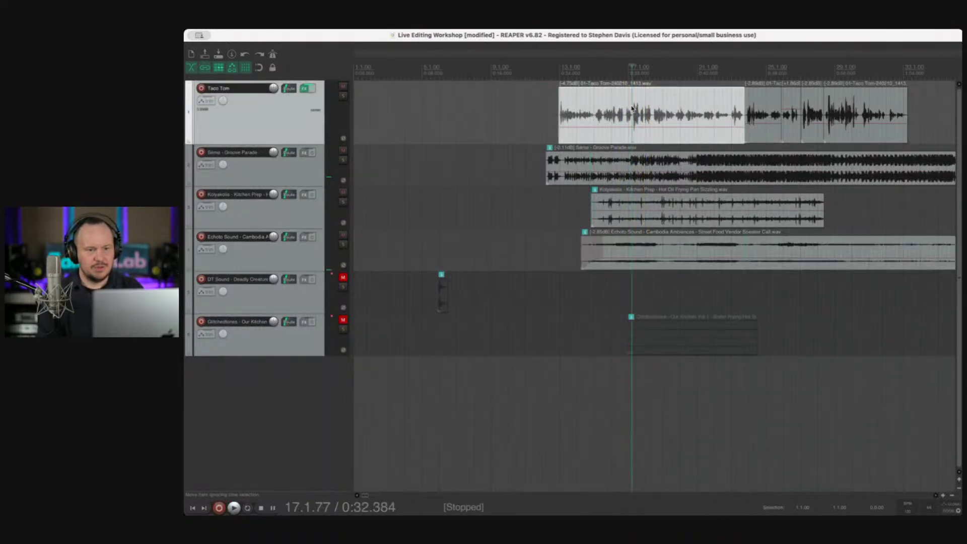
scroll(632, 108, "up", 6)
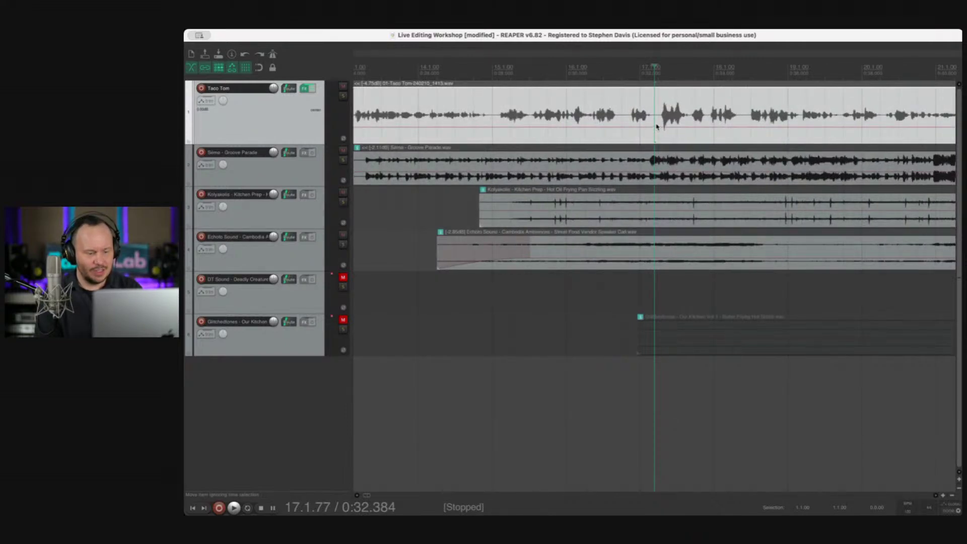
key("s")
key("space")
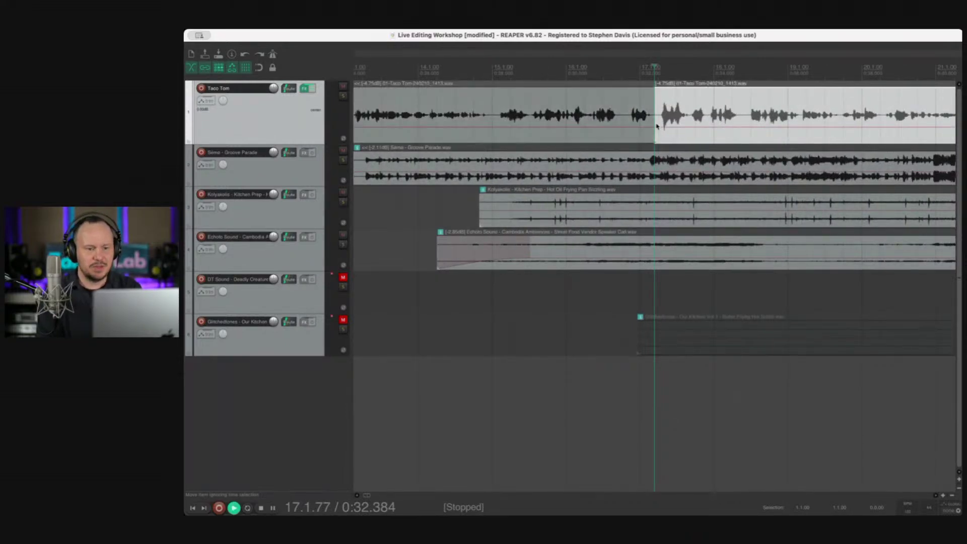
key("space")
left_click_drag(683, 127, 714, 127)
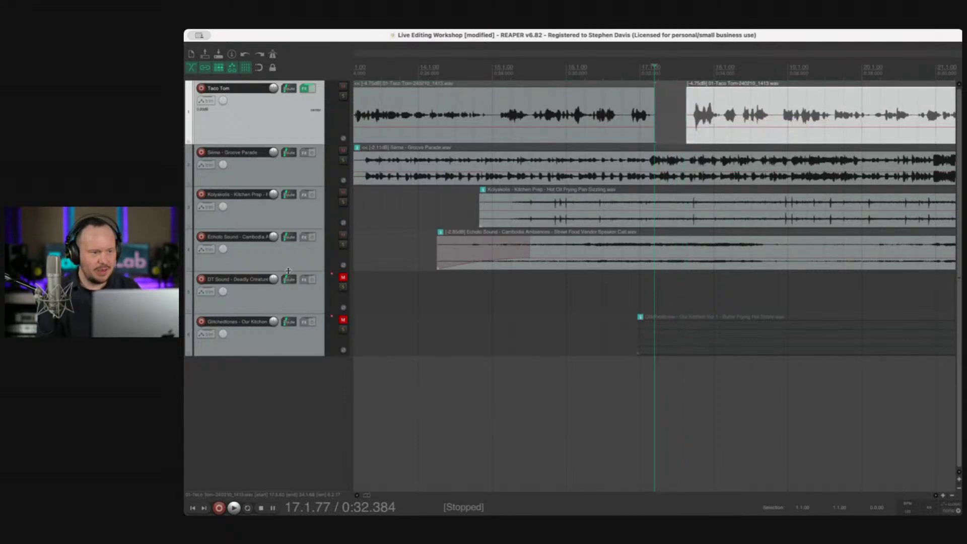
Step: Enlarge the Cambodia Ambience track and show its volume envelope
left_click_drag(288, 271, 288, 379)
key("p")
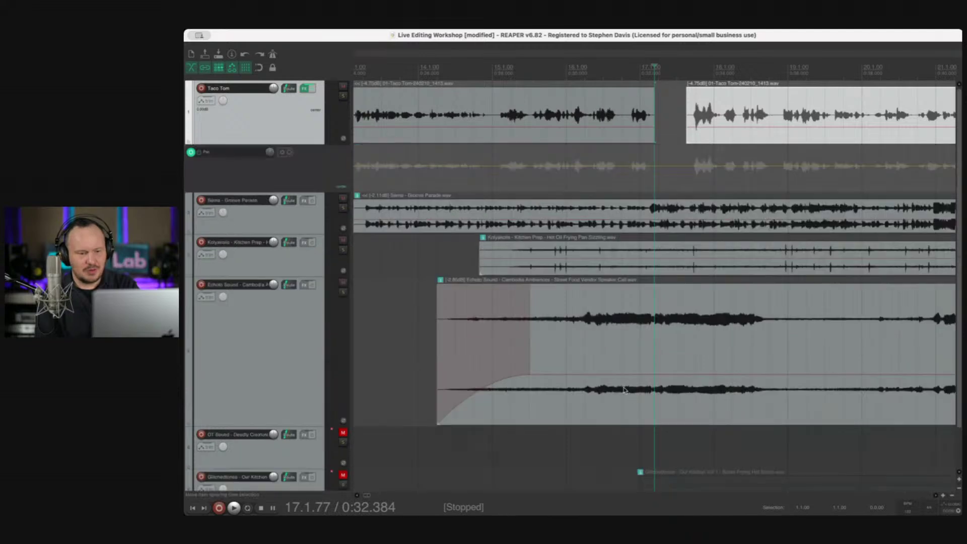
key("p")
left_click(296, 328)
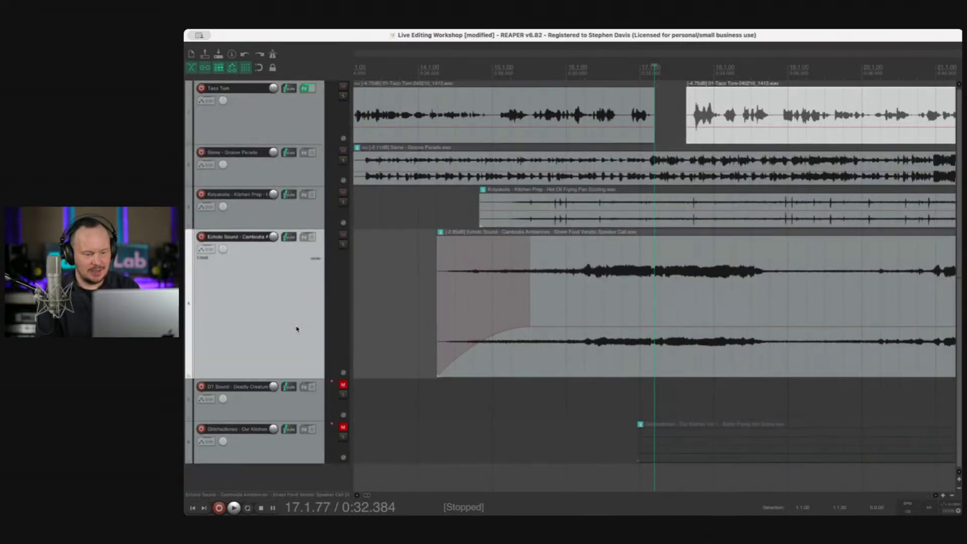
key("v")
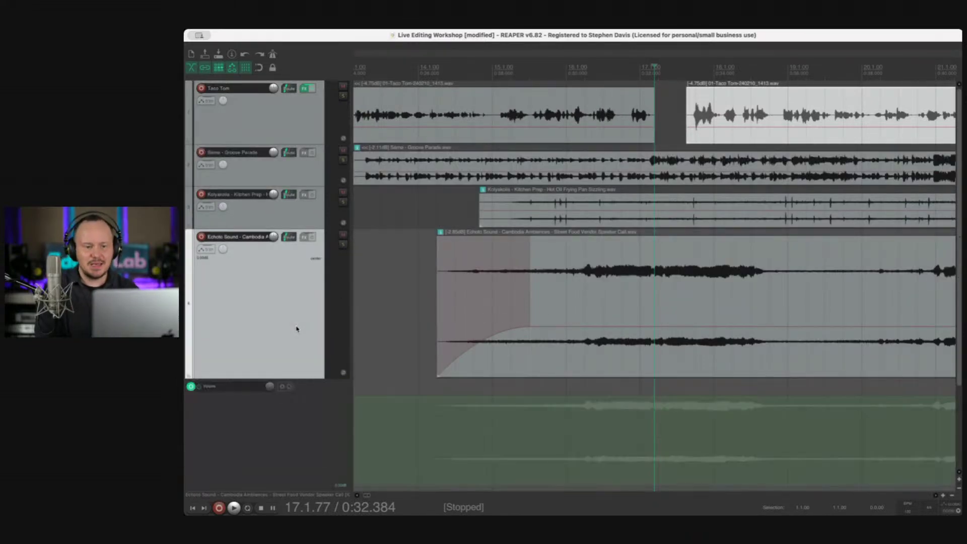
Step: Shape the Cambodia volume envelope to about -7.6 dB around the voice gap and lower on both sides, and play it from about 0:28
scroll(524, 332, "down", 2)
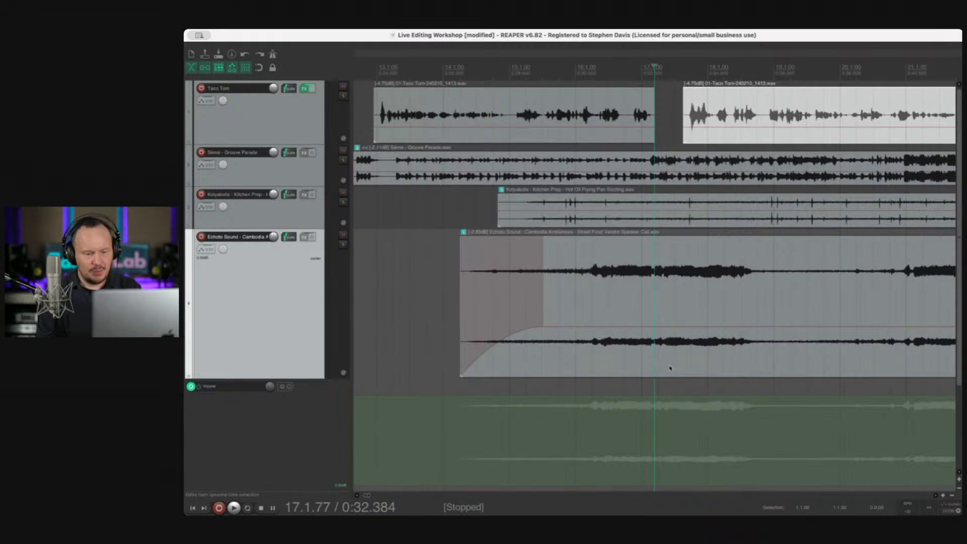
left_click_drag(682, 396, 668, 413)
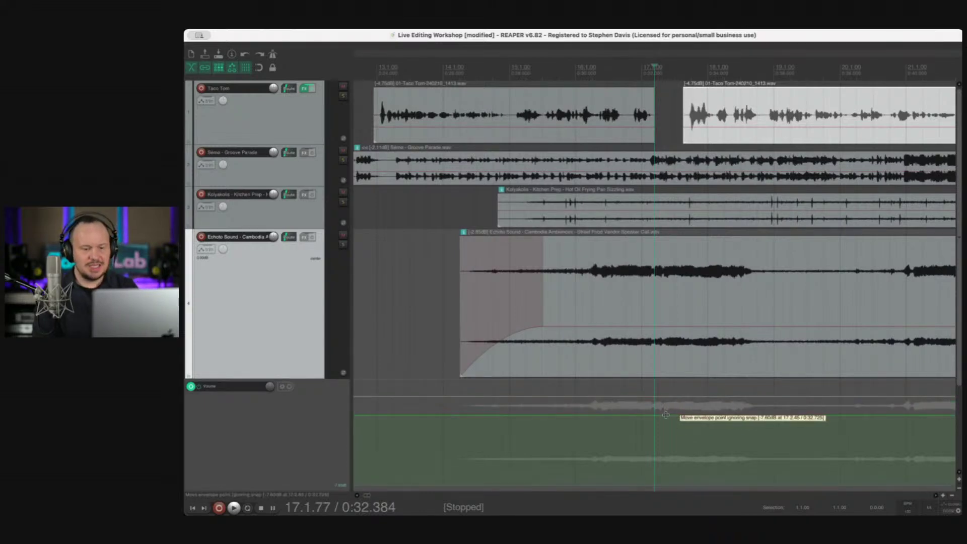
left_click_drag(701, 418, 815, 461)
left_click(569, 416)
left_click_drag(547, 416, 511, 459)
left_click(519, 68)
key("space")
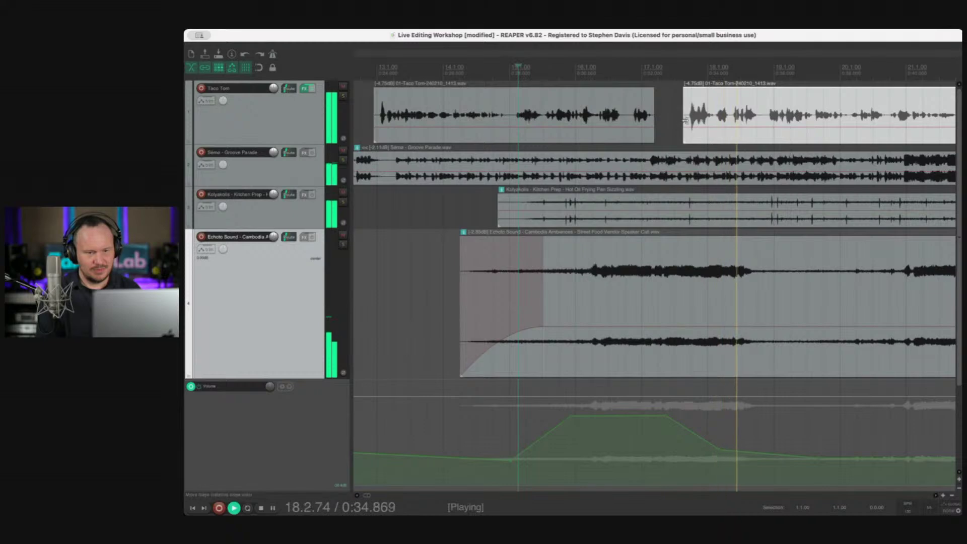
key("space")
Step: Split the voice at about 0:31.6, shift its last short phrase later, and move the following voice clip earlier to meet it
left_click(629, 113)
key("s")
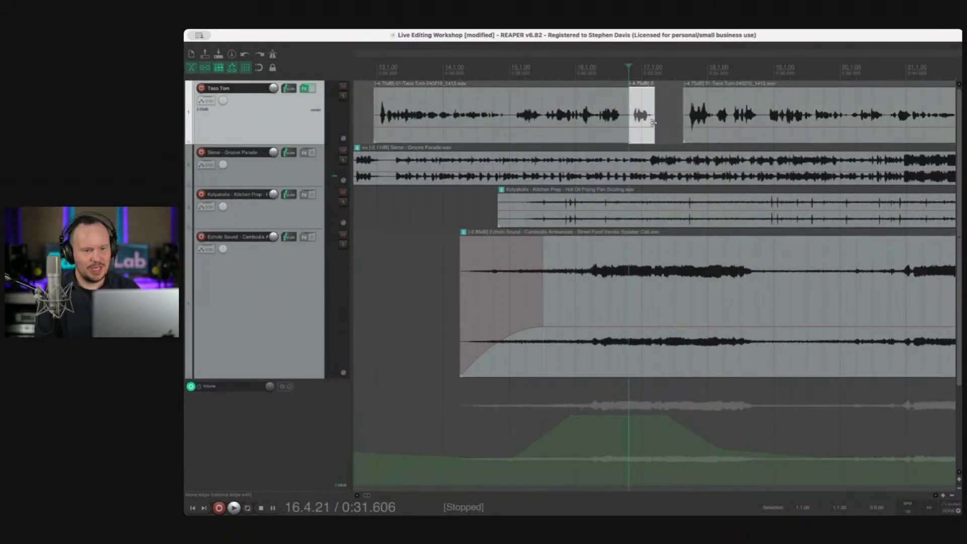
left_click_drag(650, 120, 674, 121)
left_click_drag(747, 122, 718, 124)
Step: Shrink the Cambodia Ambience track and add a new empty track directly below Taco Tom
scroll(717, 125, "down", 6)
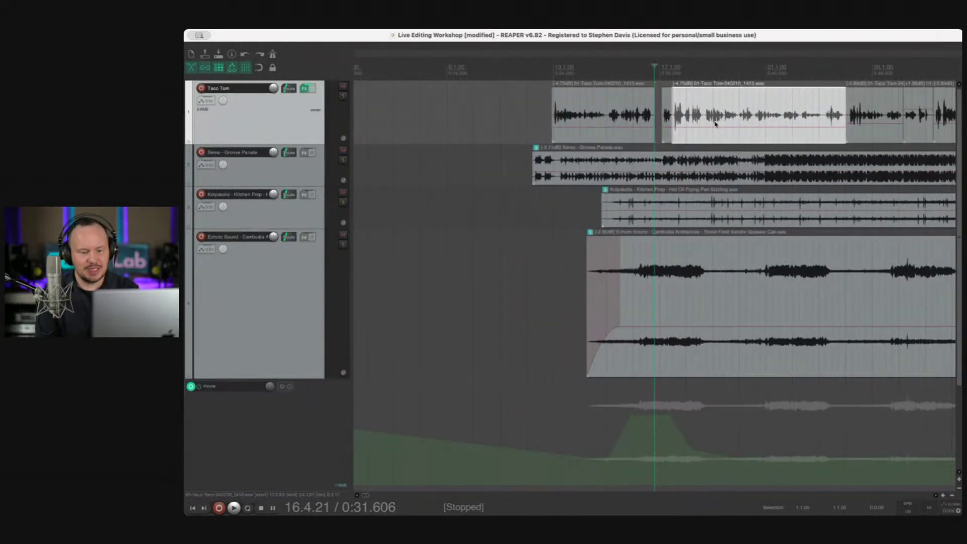
scroll(714, 123, "down", 5)
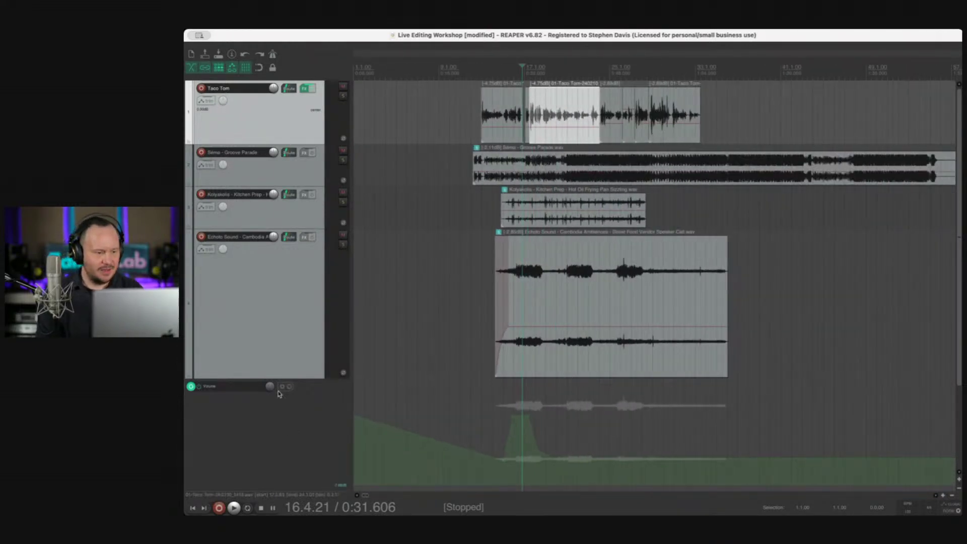
left_click_drag(300, 378, 299, 266)
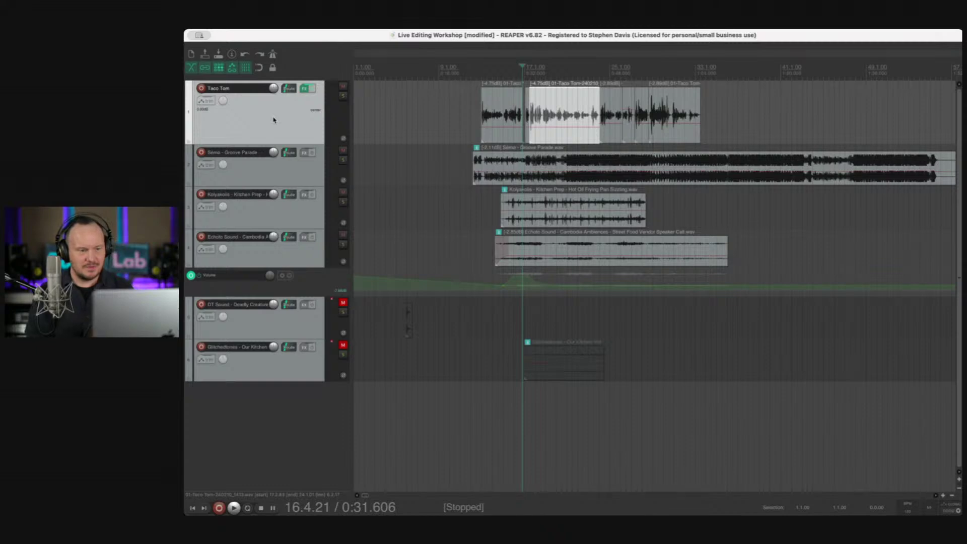
double_click(300, 435)
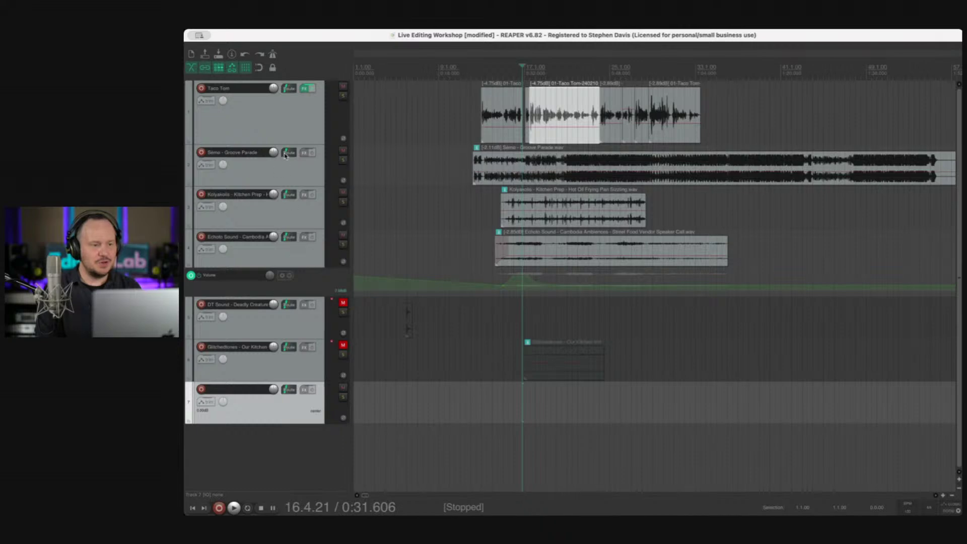
left_click_drag(286, 155, 285, 149)
Step: Play the voice from about 0:45 and again from about 0:50 to examine the short phrase before the closing clips
left_click(515, 73)
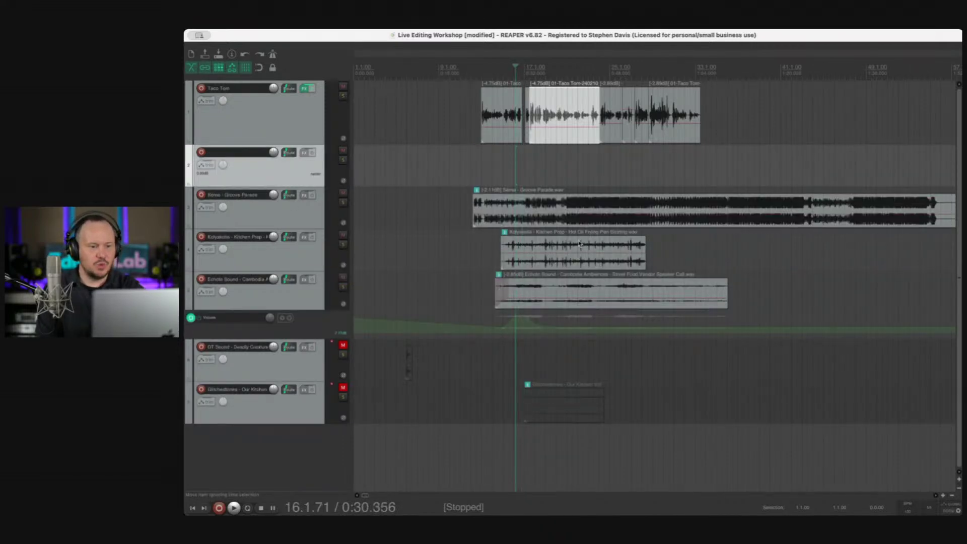
left_click(532, 73)
scroll(654, 71, "up", 3)
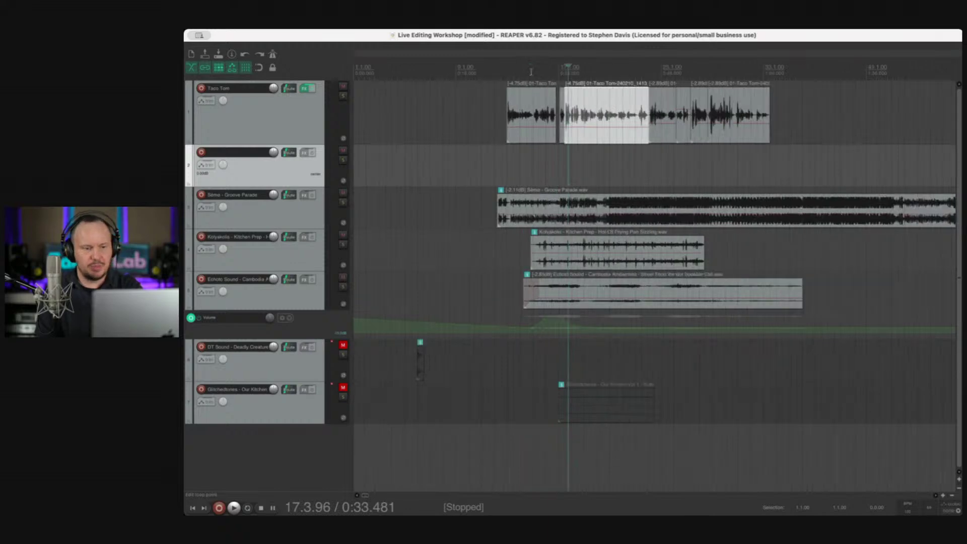
scroll(686, 99, "up", 5)
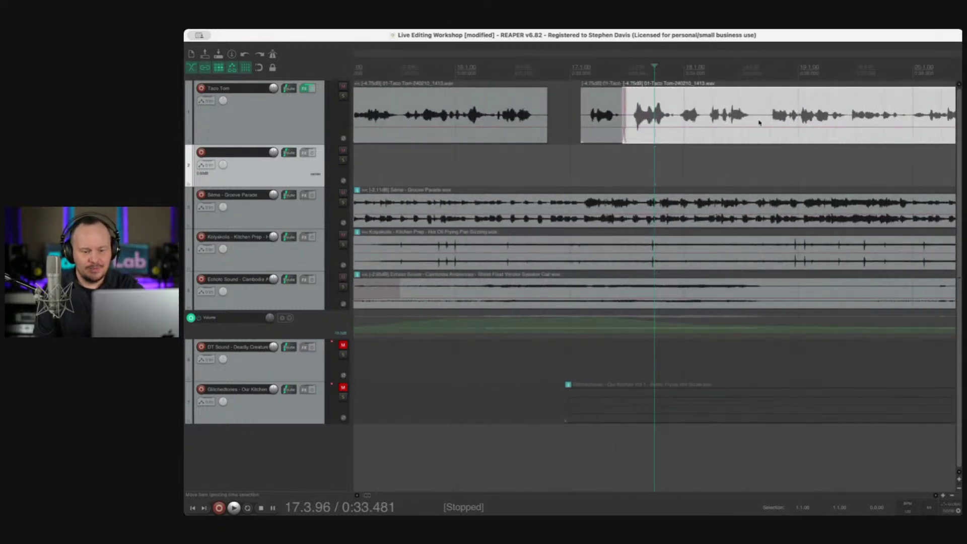
scroll(759, 122, "down", 5)
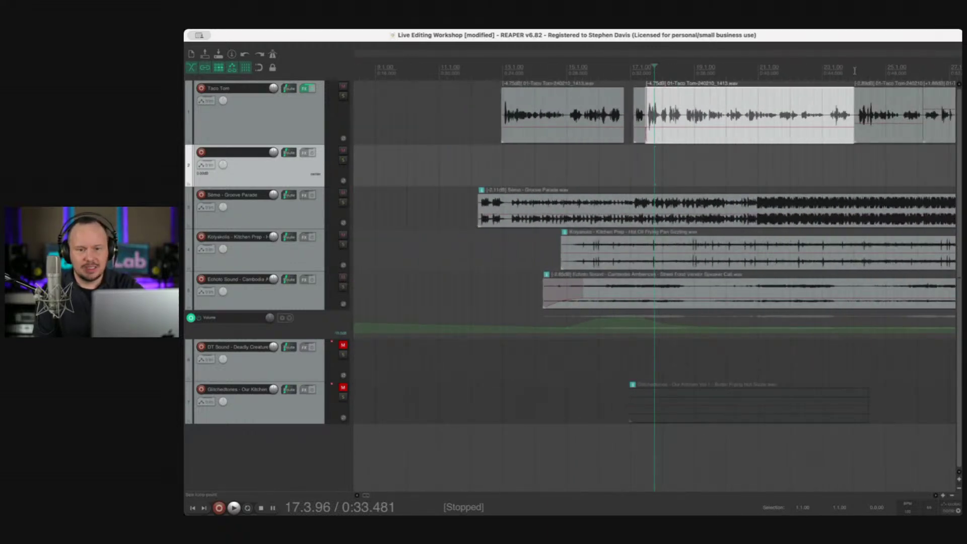
left_click(855, 70)
key("space")
scroll(693, 73, "down", 3)
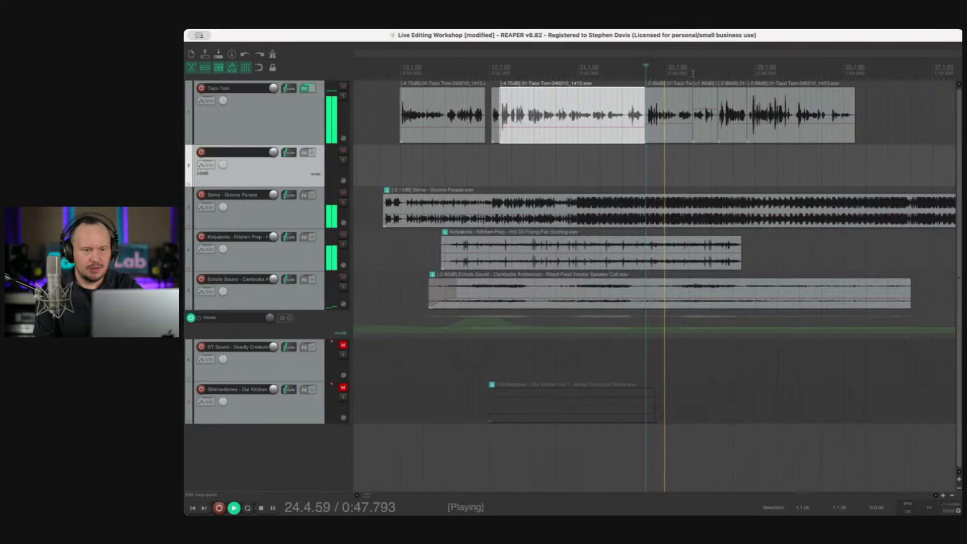
scroll(721, 128, "up", 4)
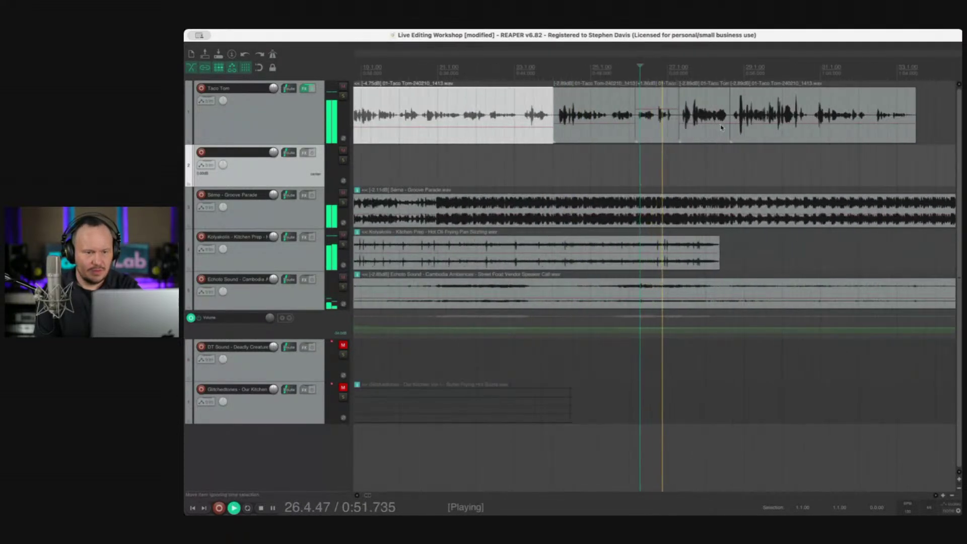
key("space")
Step: Show the Groove Parade volume envelope on an enlarged track and dip the music under the short voice clip, ramping up by about 0:54
left_click_drag(294, 230, 294, 343)
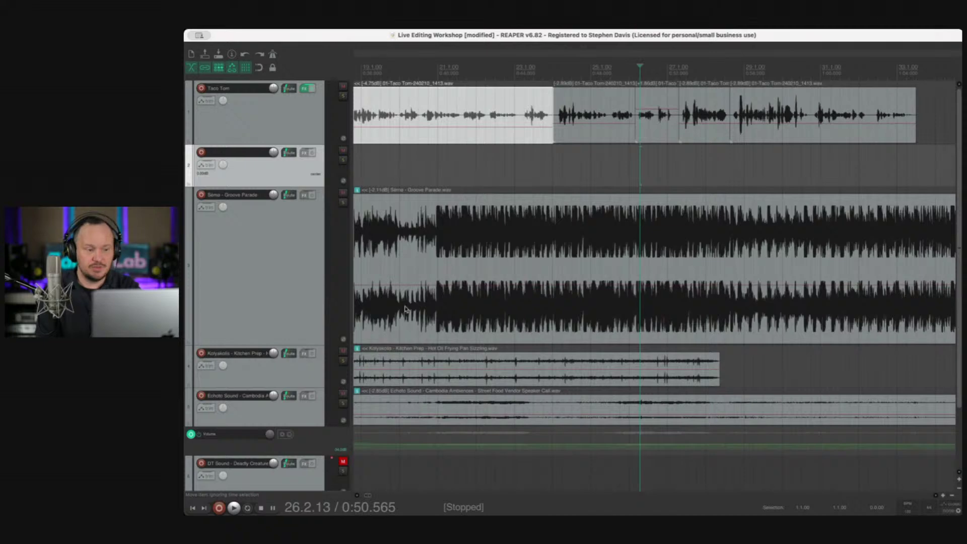
left_click(295, 315)
scroll(673, 324, "up", 2)
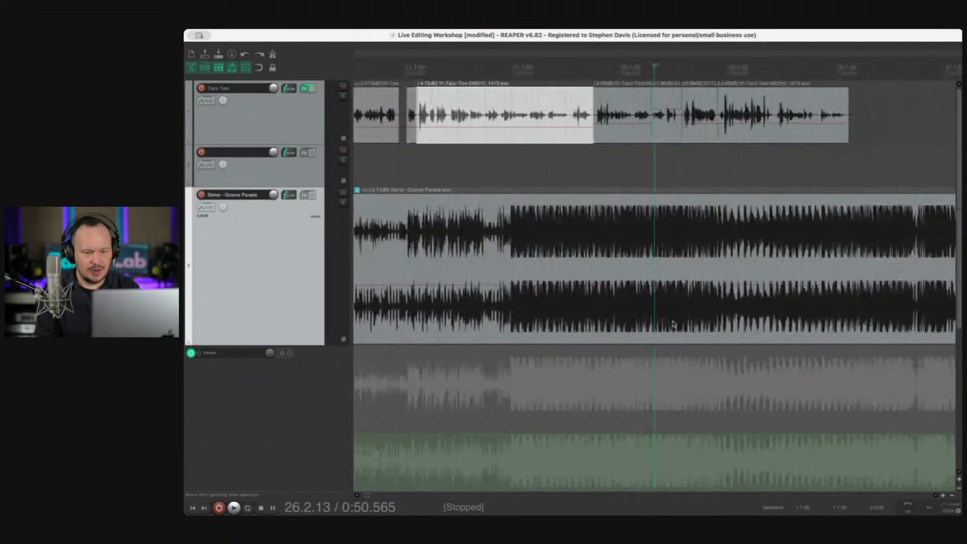
scroll(673, 324, "up", 1)
key("space")
key("space")
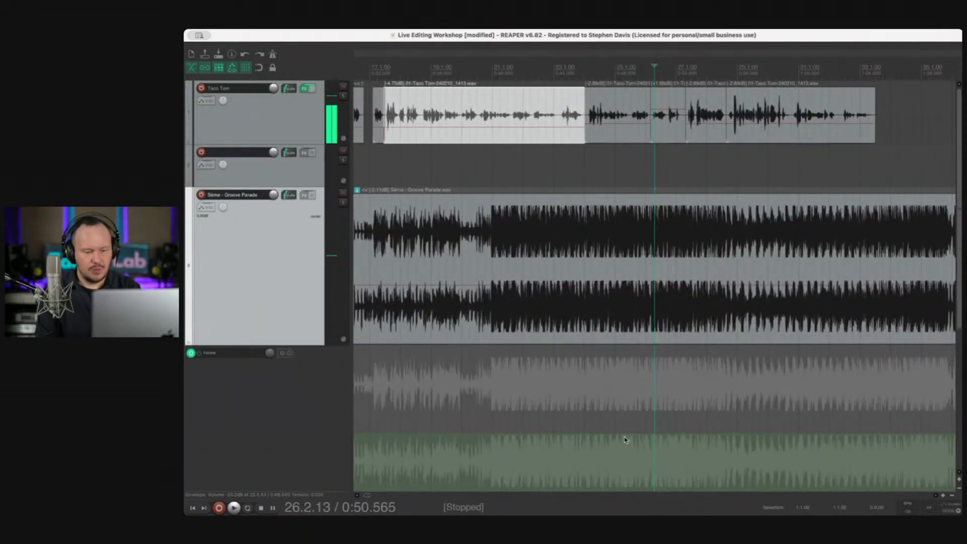
left_click_drag(627, 436, 721, 445)
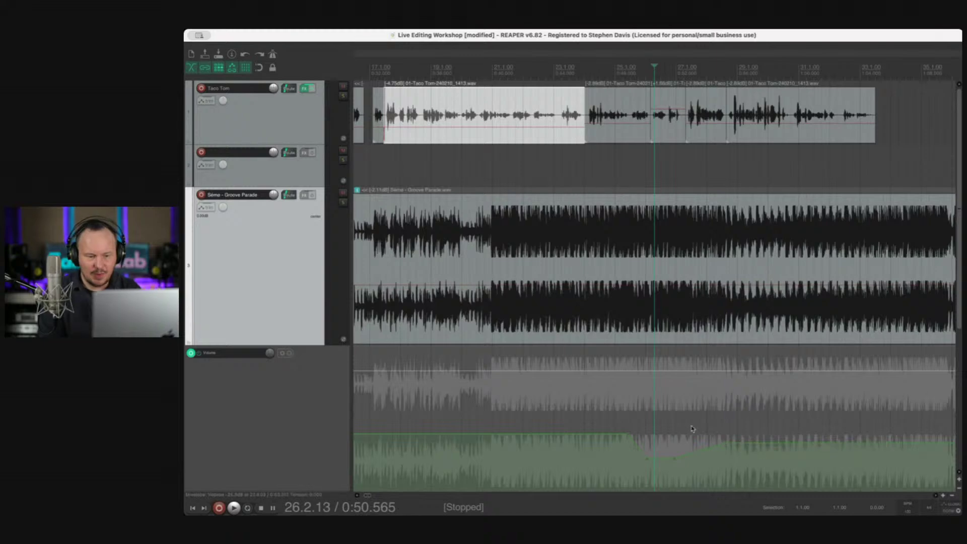
Step: Copy the short +1.86 dB Taco Tom clip onto the empty track below, aligned with the original
left_click(667, 134)
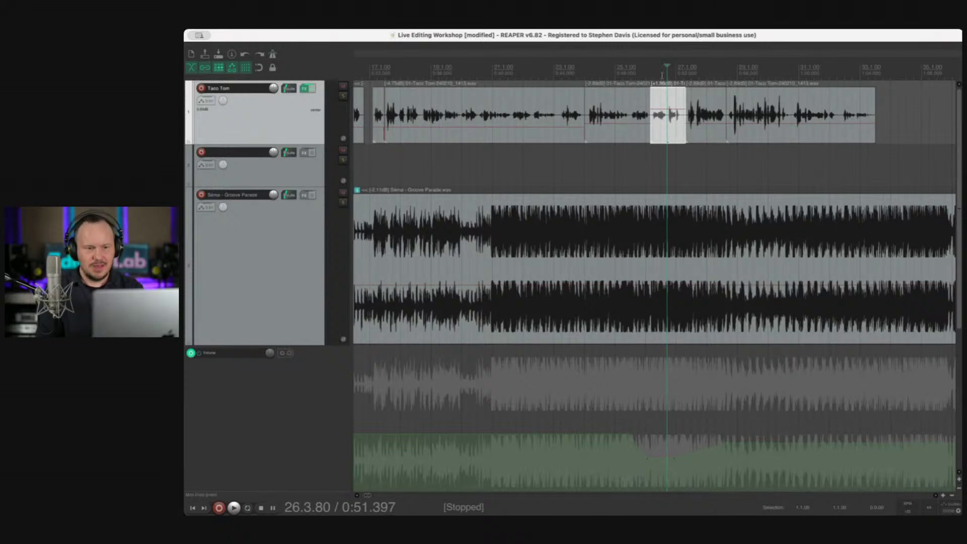
left_click(650, 157)
key("ctrl+v")
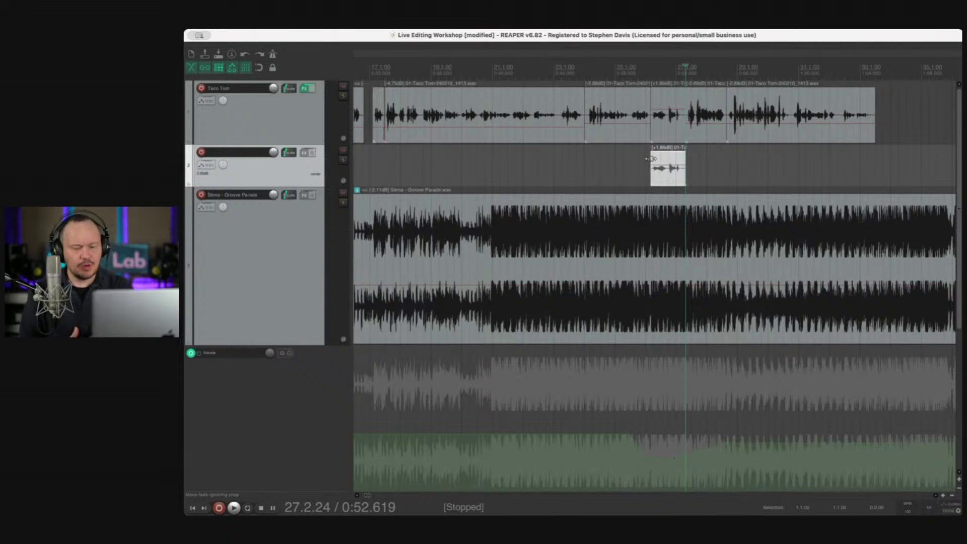
Step: Enlarge the Taco Tom track and the track below it, and place the edit cursor near the copied clip's start, at about 0:50.4
scroll(651, 158, "up", 3)
scroll(651, 159, "up", 1)
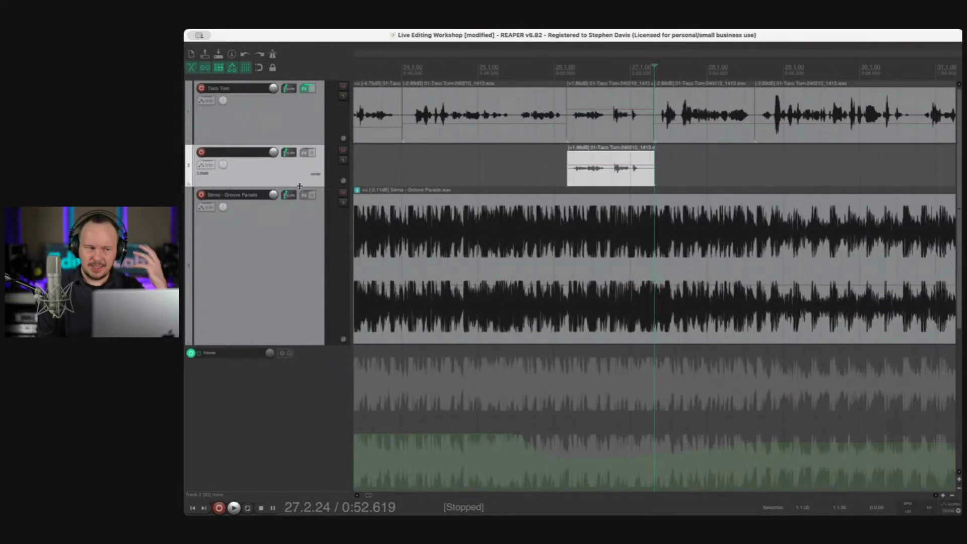
scroll(305, 179, "up", 3)
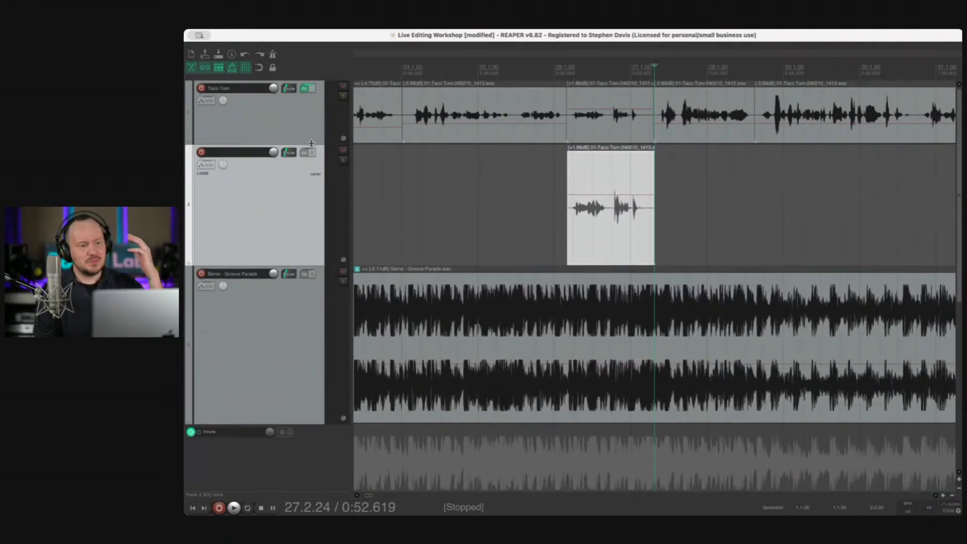
left_click_drag(312, 143, 309, 207)
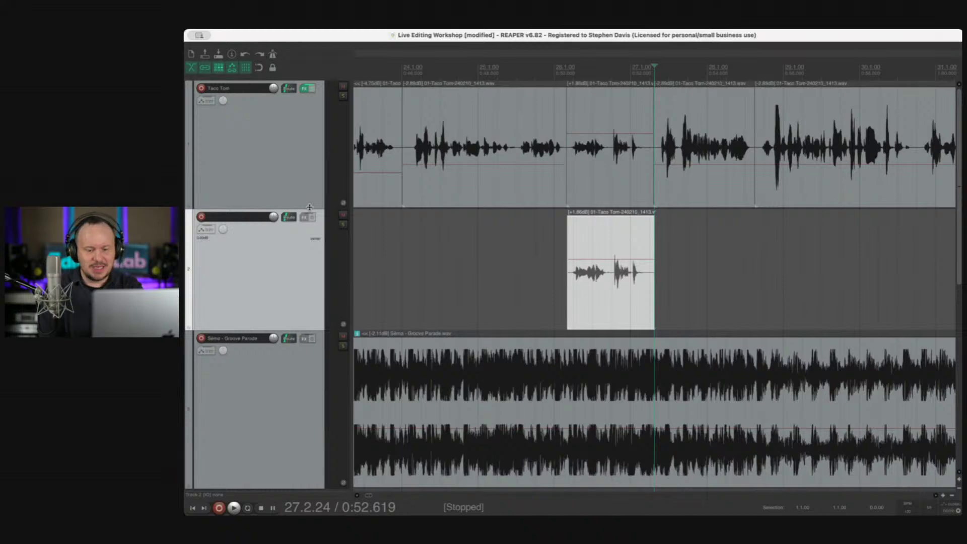
scroll(564, 236, "up", 3)
left_click(566, 239)
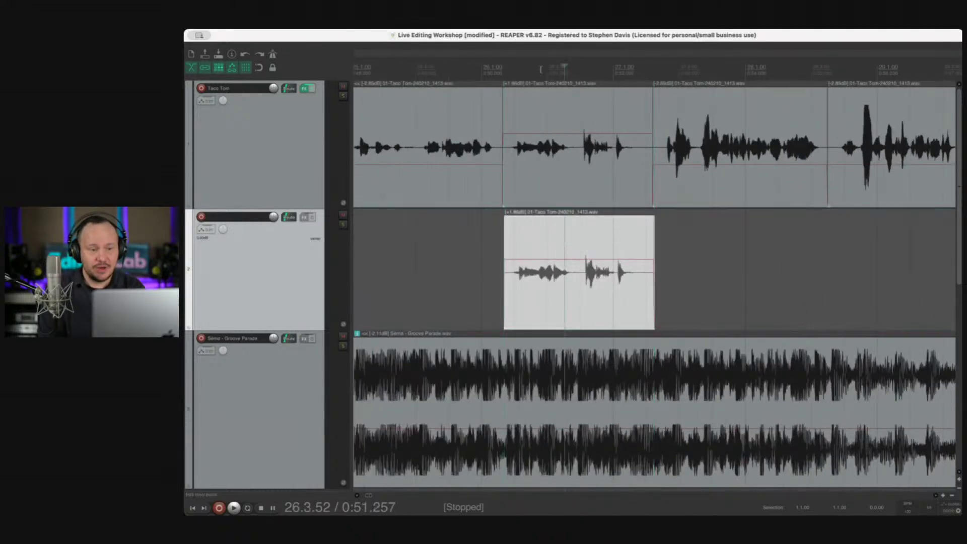
left_click(507, 63)
scroll(507, 64, "up", 2)
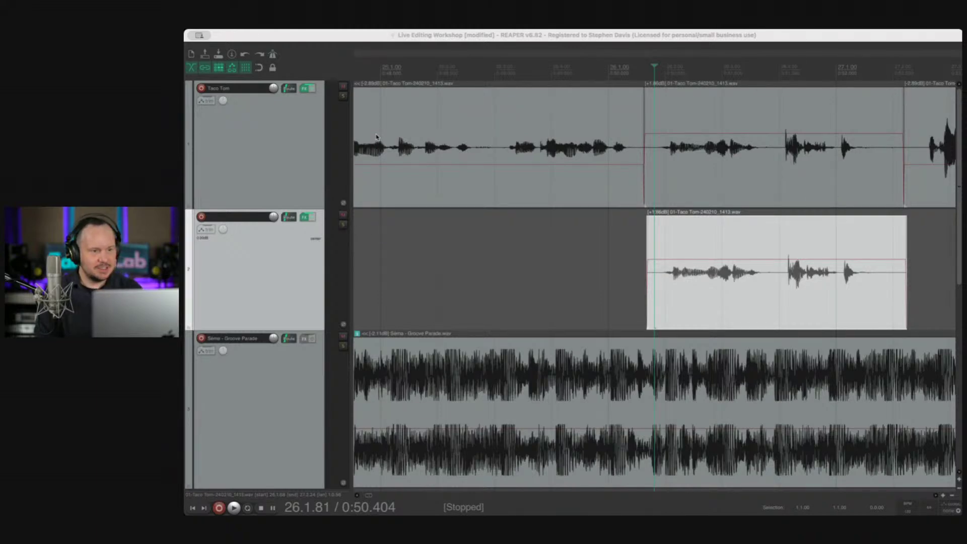
Step: Play the mix from about 0:50.4 to hear the original phrase and its copy together
key("space")
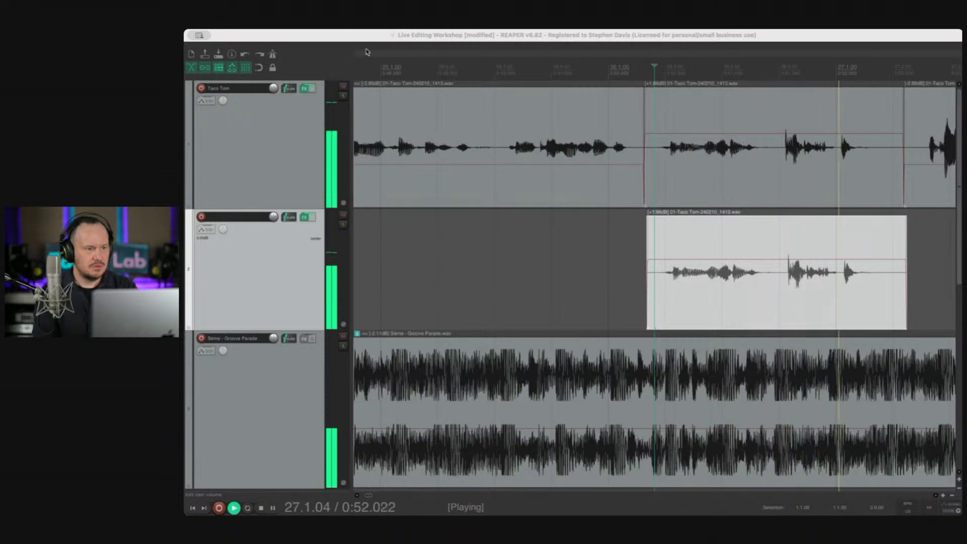
key("space")
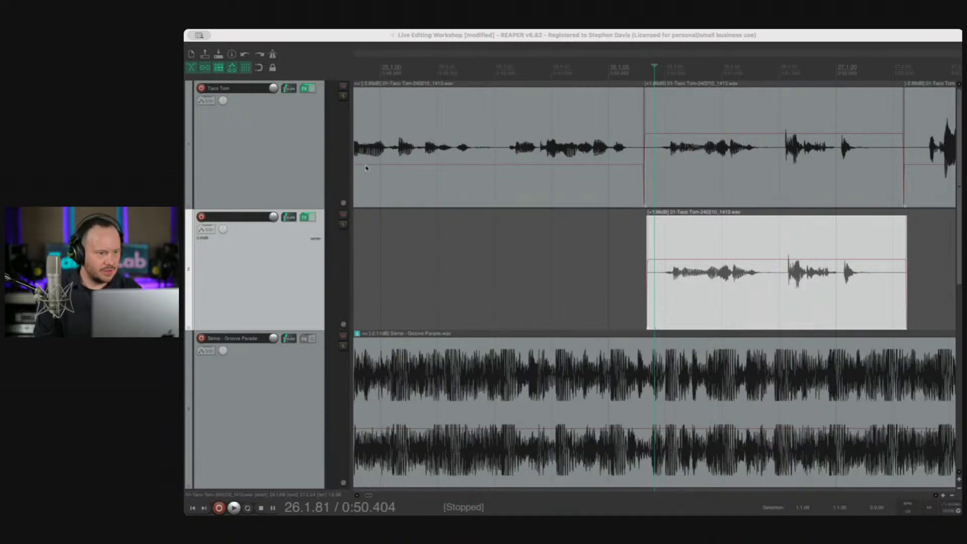
key("space")
key("space")
Step: Solo the track holding the copied clip, play it twice from about 0:50.4, and turn the solo off
left_click(702, 273)
key("F6")
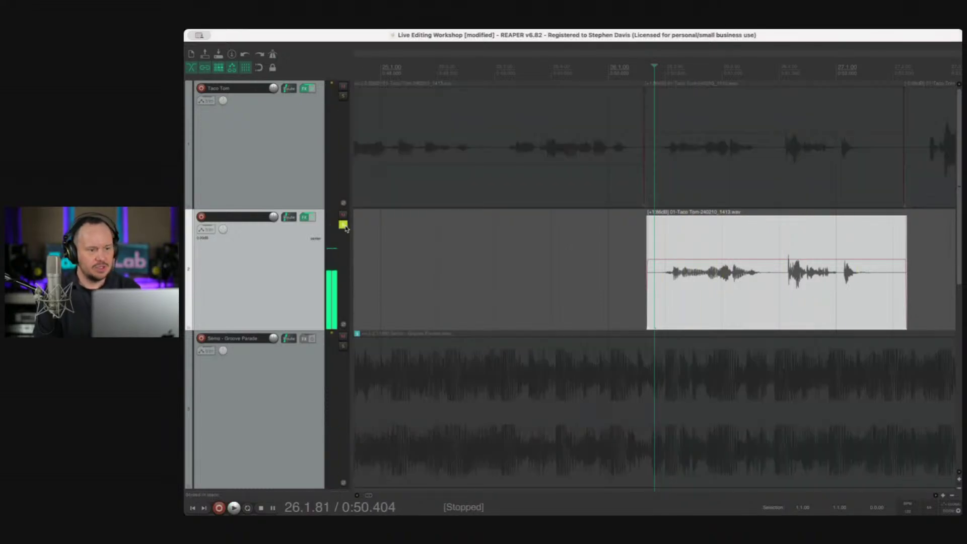
key("space")
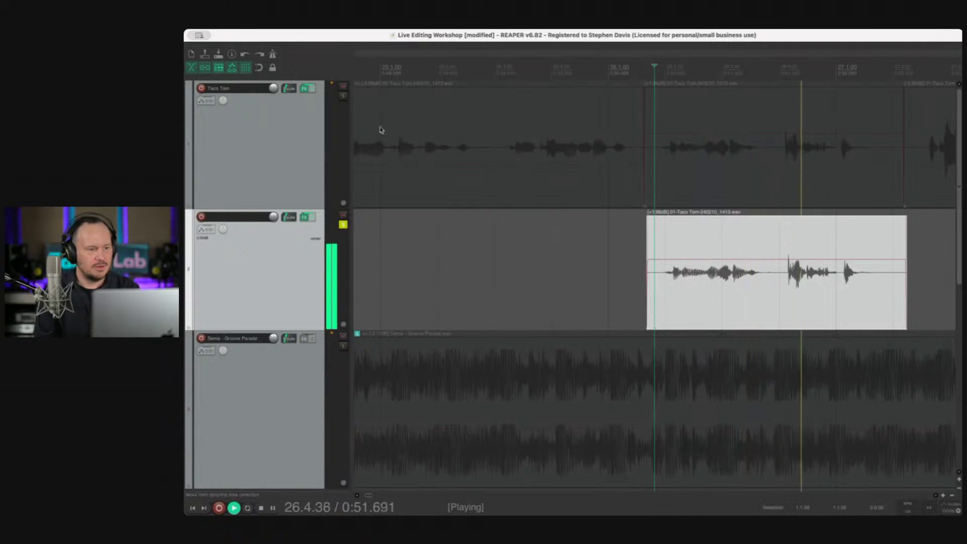
key("space")
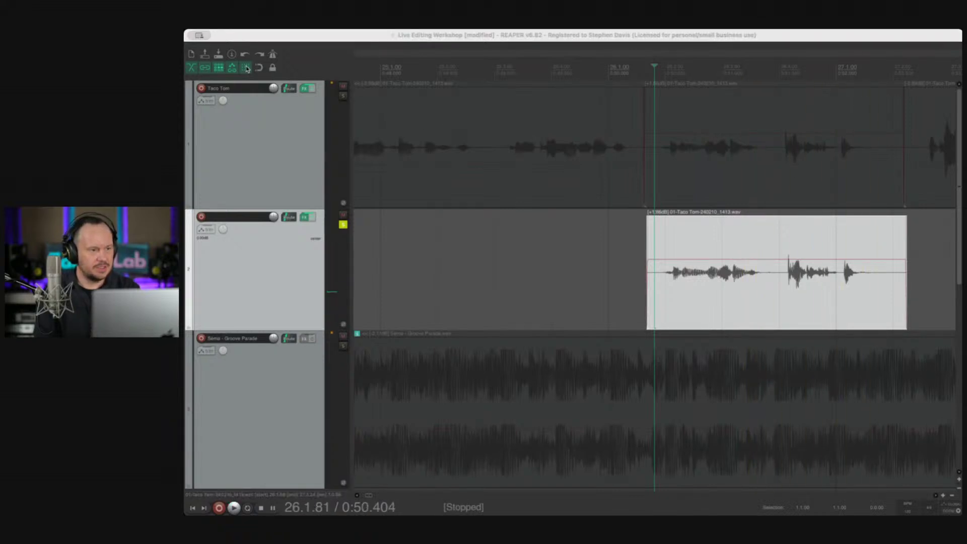
key("space")
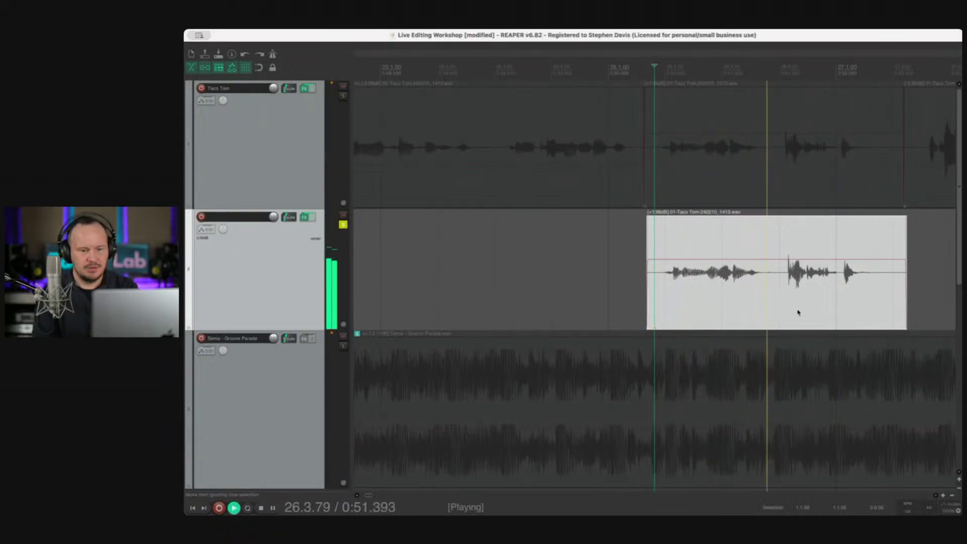
key("space")
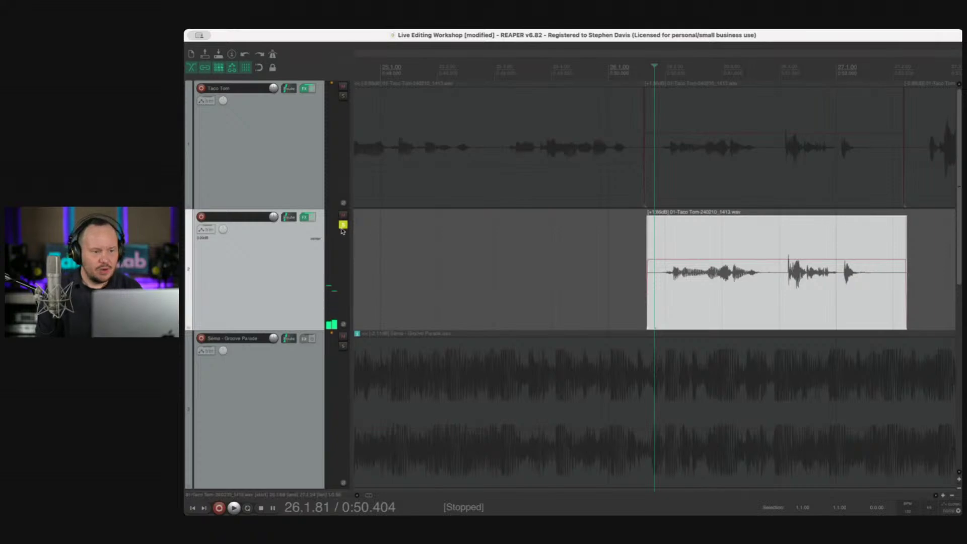
key("F6")
Step: Name the second track REVERB and delete the copied voice clip from it
scroll(753, 283, "down", 8)
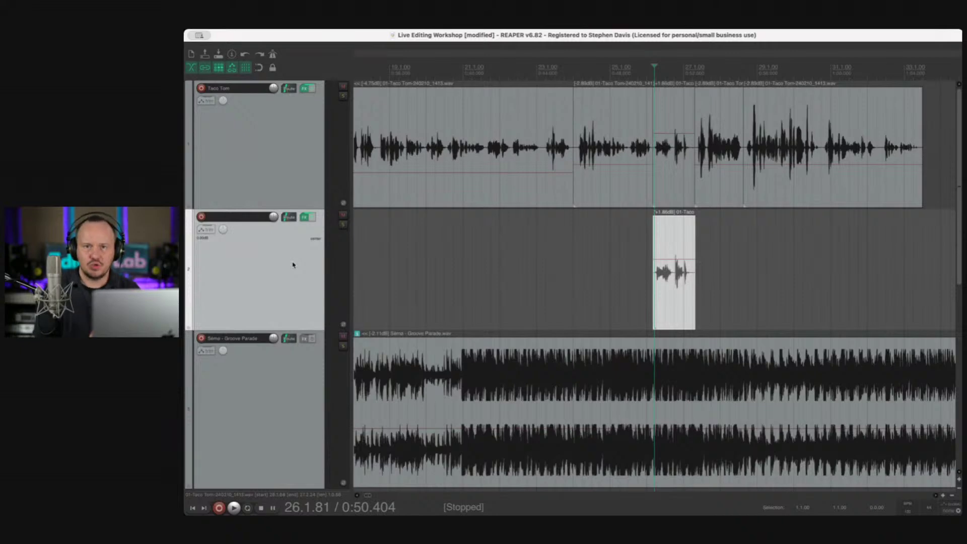
double_click(217, 218)
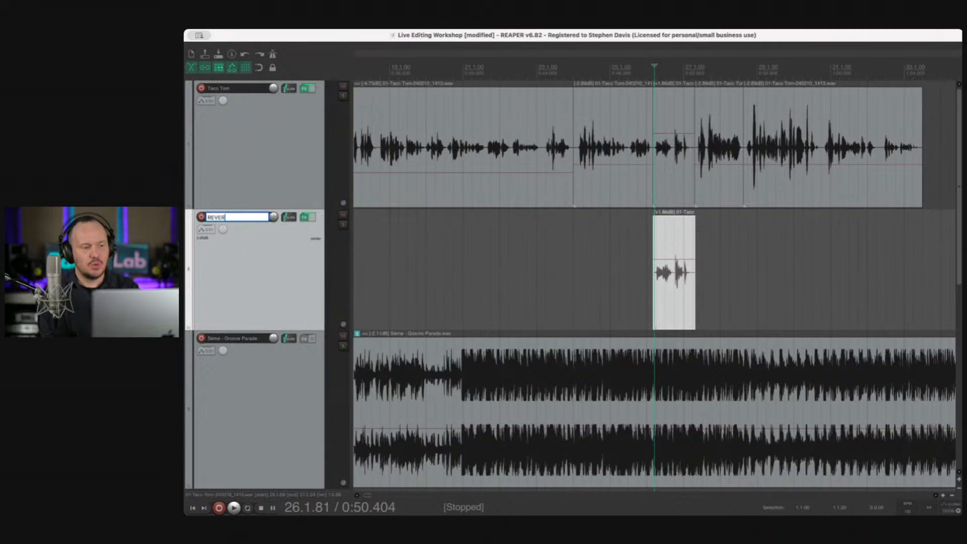
type("REVERB")
left_click(573, 285)
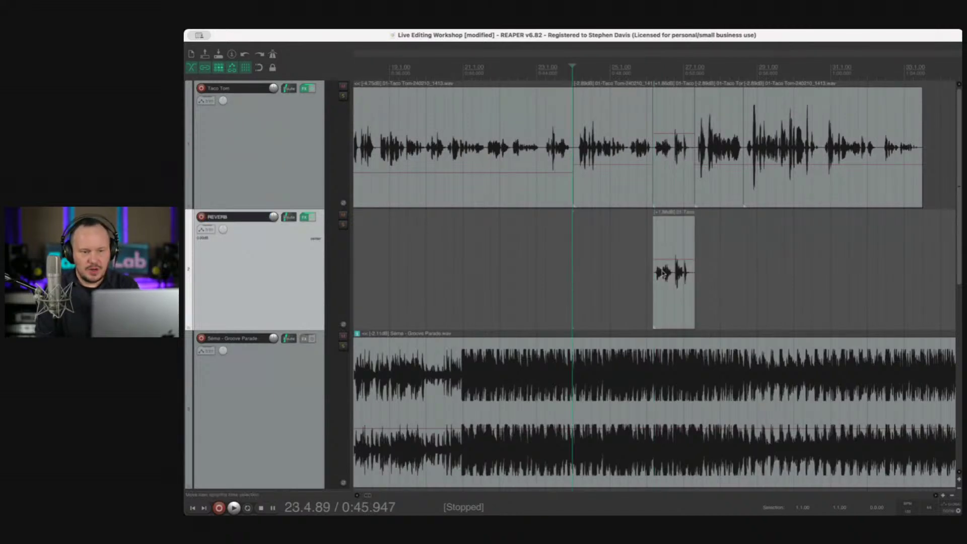
left_click(679, 238)
key("Delete")
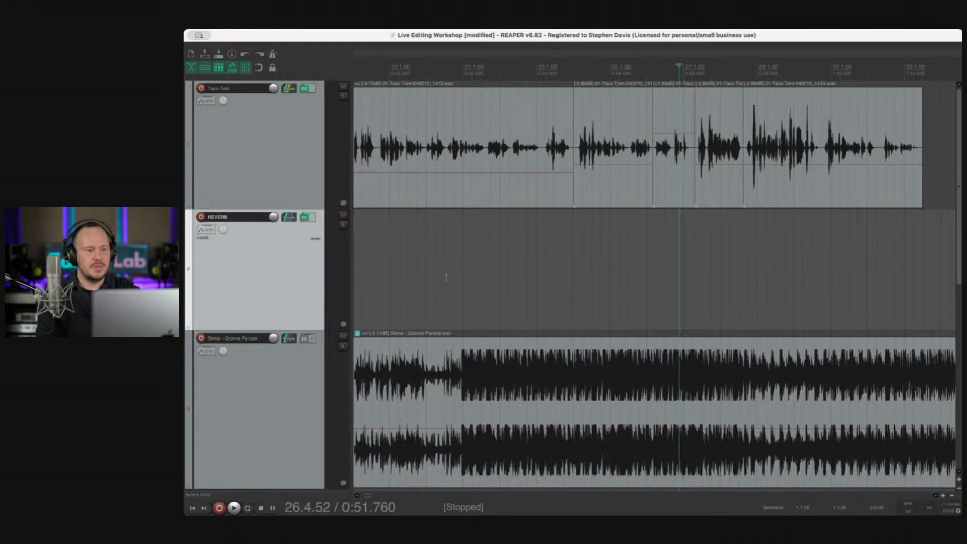
Step: Play the voice from about 0:39 to examine the signal reaching the empty REVERB track
left_click(446, 277)
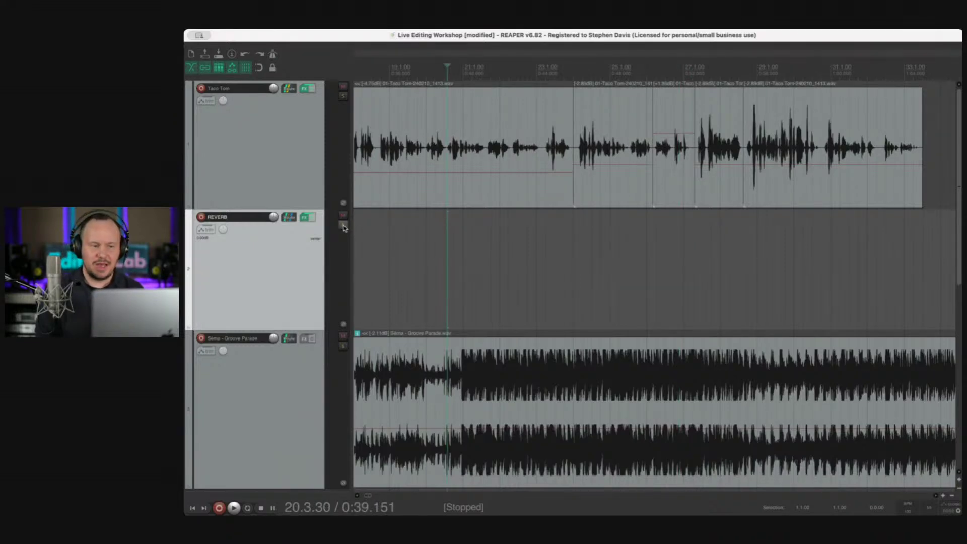
key("space")
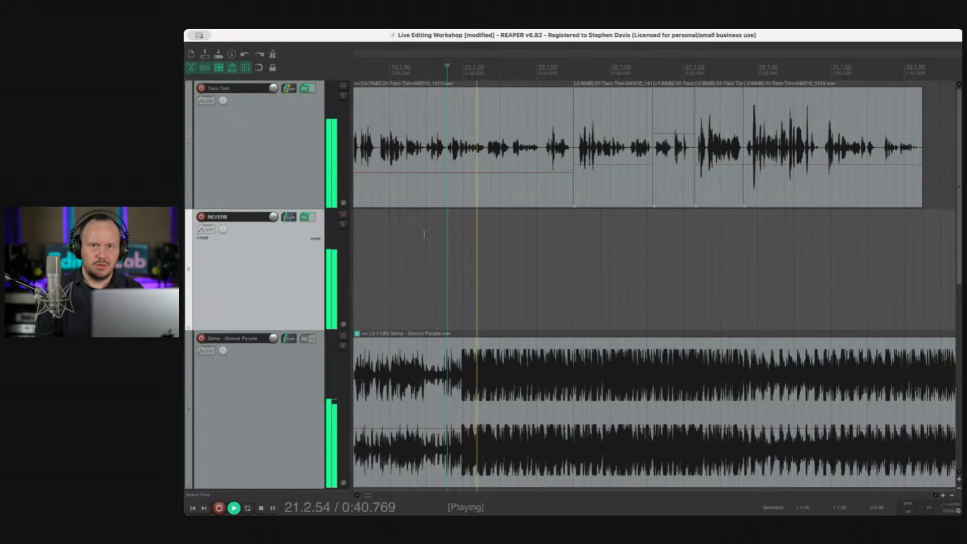
key("space")
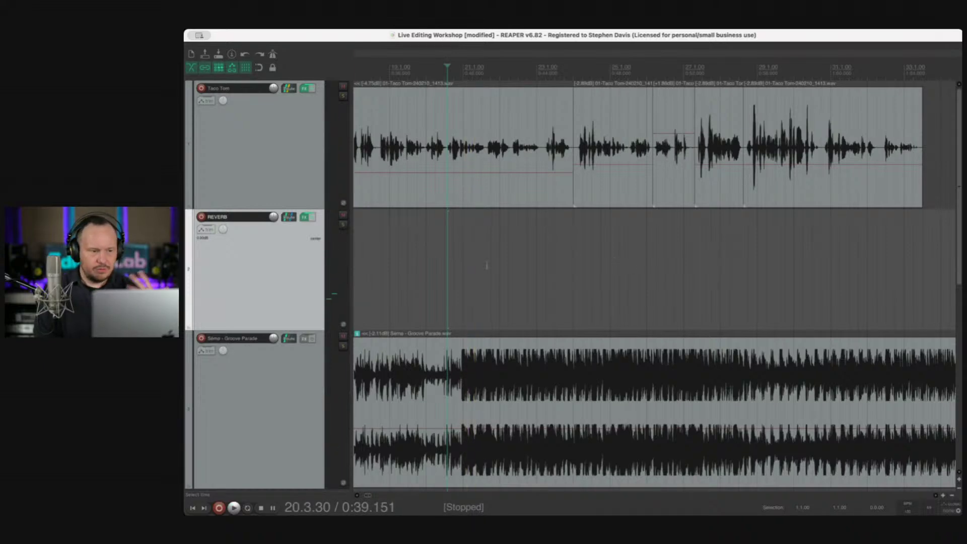
Step: Show the REVERB track's volume envelope and silence it everywhere except a plateau of about -2.8 dB under the short phrase near 0:51
key("v")
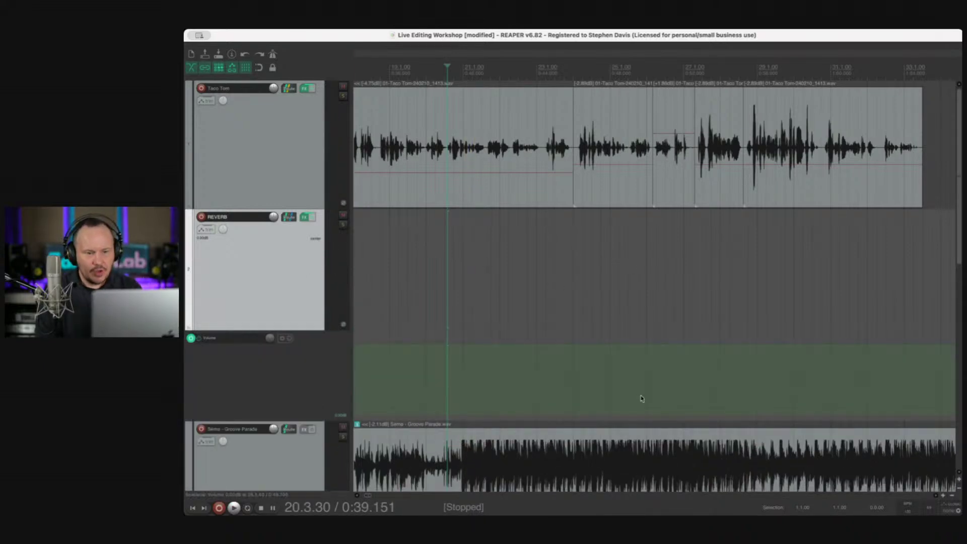
key("p")
key("p")
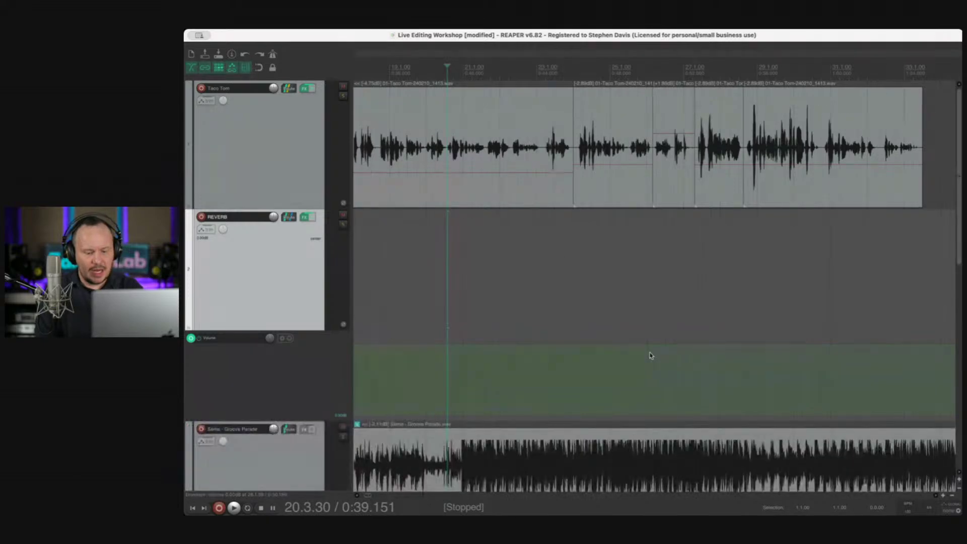
left_click(643, 345)
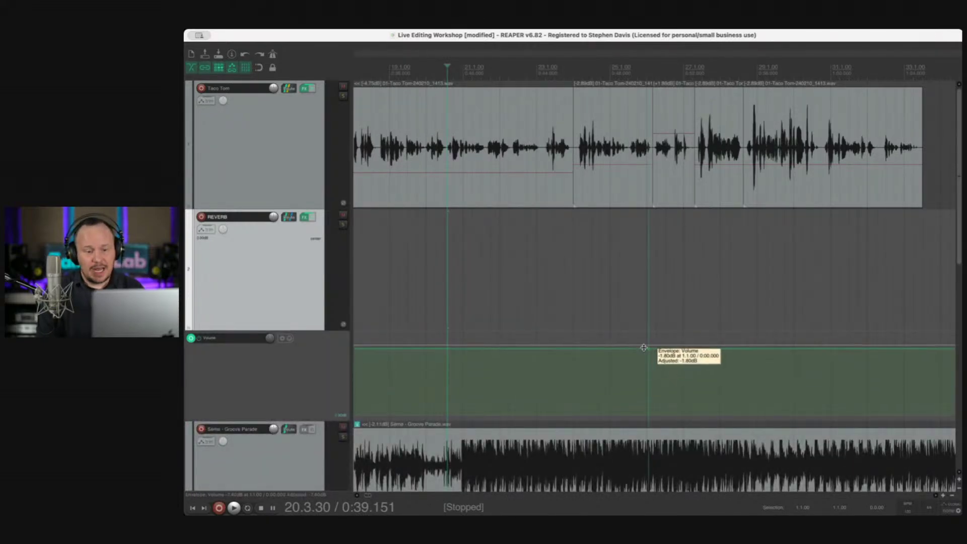
left_click_drag(642, 344, 631, 515)
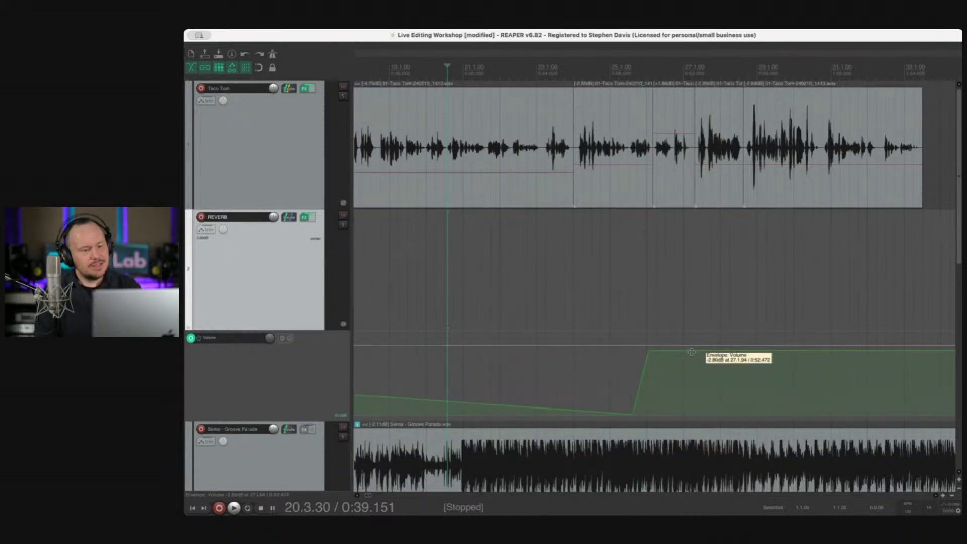
left_click_drag(691, 350, 692, 476)
scroll(692, 476, "down", 5)
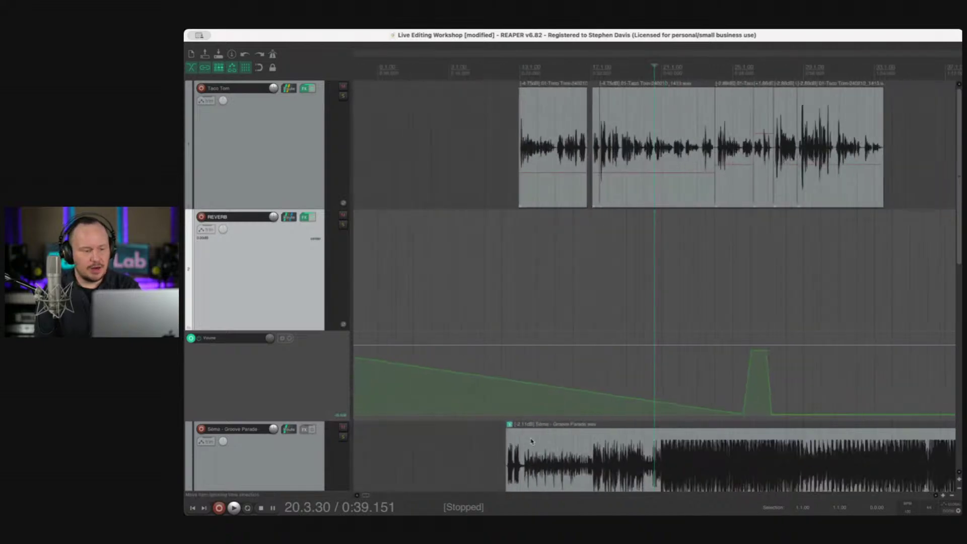
left_click_drag(356, 351, 348, 494)
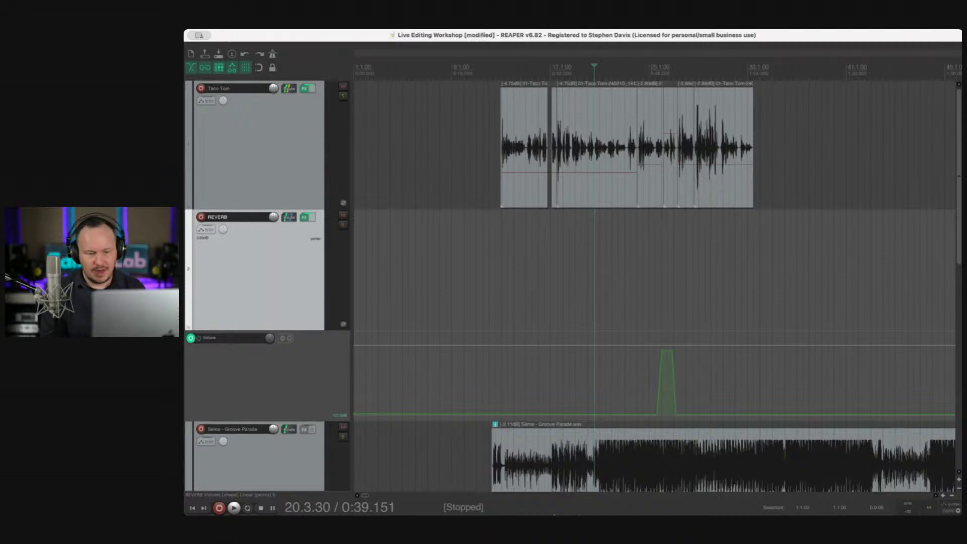
Step: Lower the REVERB envelope's plateau to about -6.4 dB and play the phrase from about 0:48.6
left_click(667, 352)
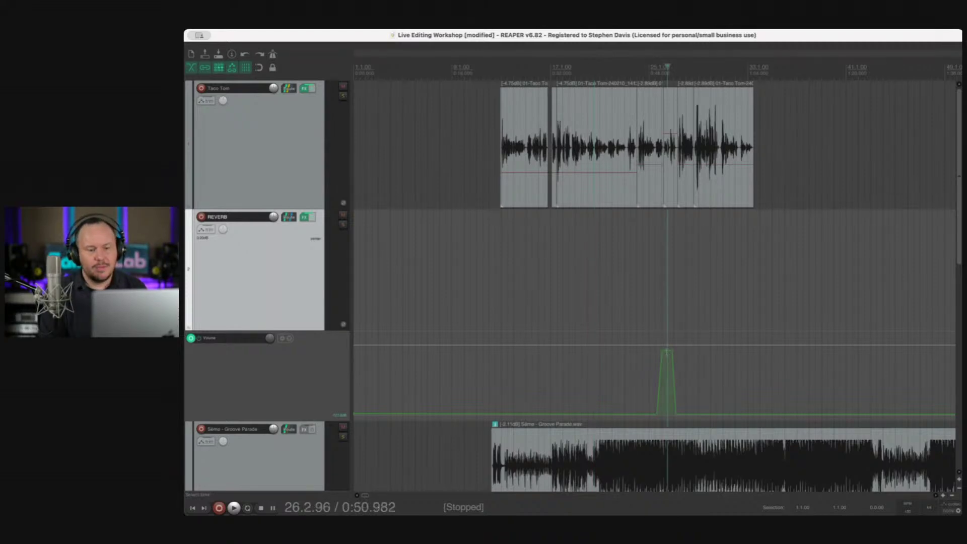
left_click_drag(668, 352, 668, 370)
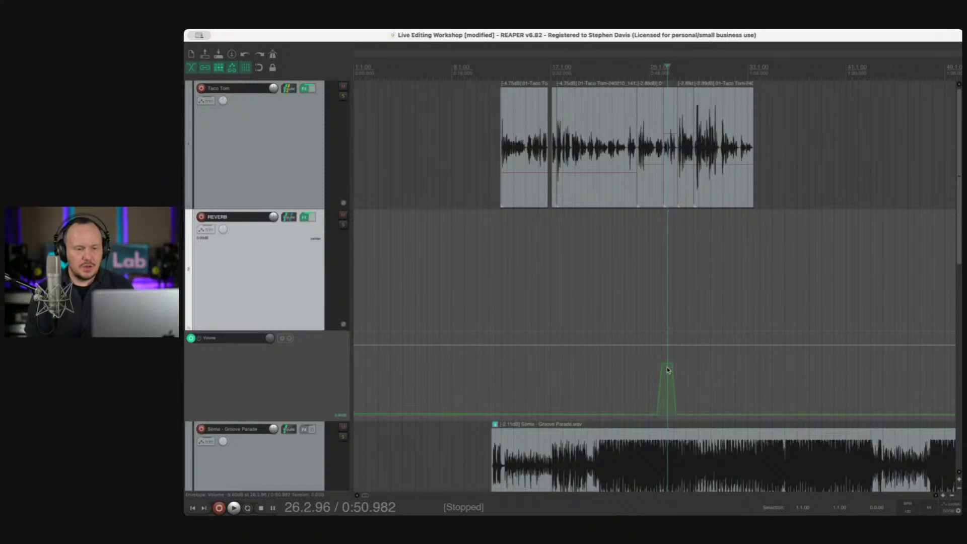
scroll(667, 369, "up", 5)
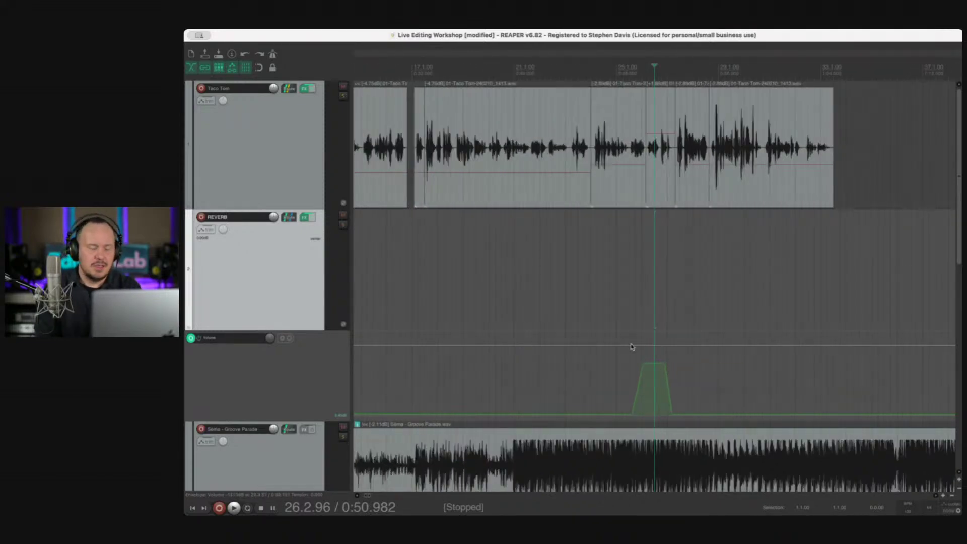
left_click(623, 359)
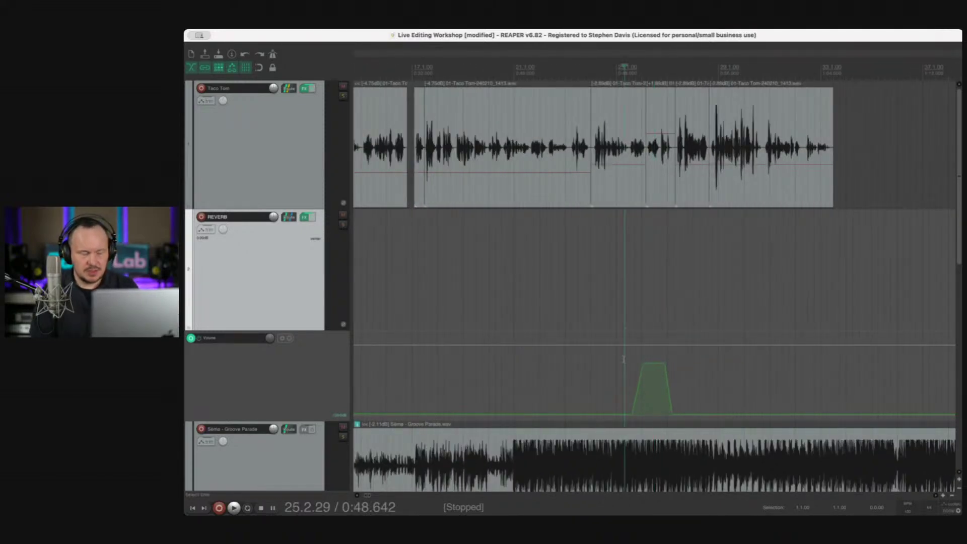
key("space")
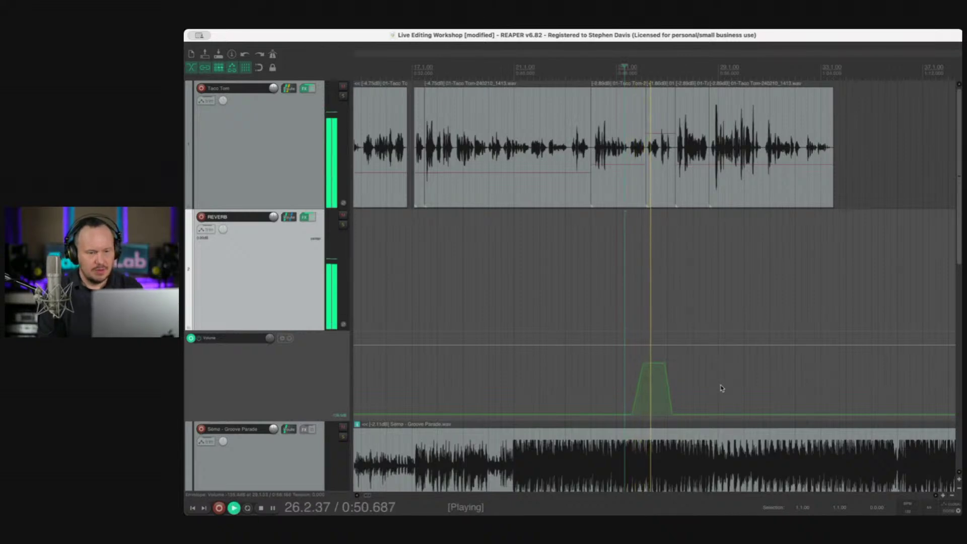
key("space")
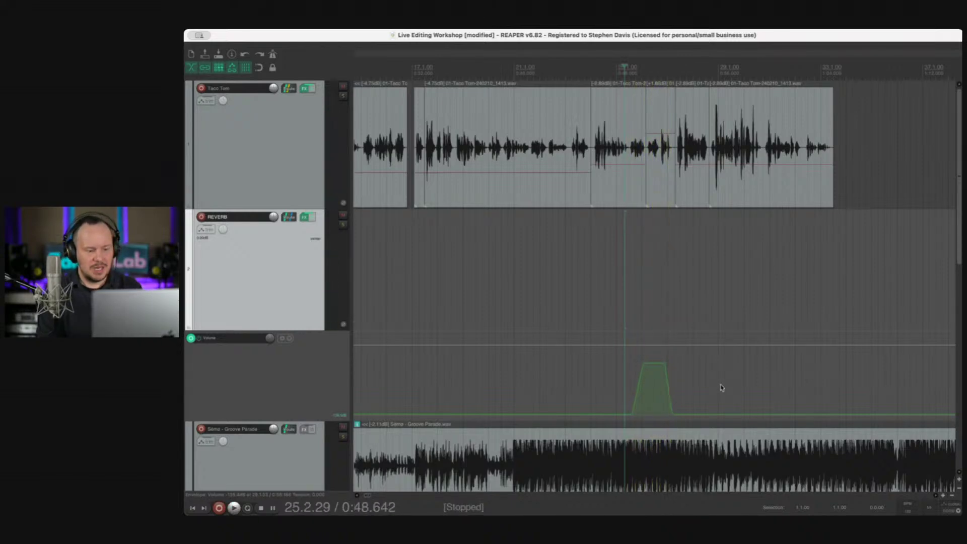
Step: Reduce all tracks to a compact overview and hide the REVERB track's volume envelope
key("grave")
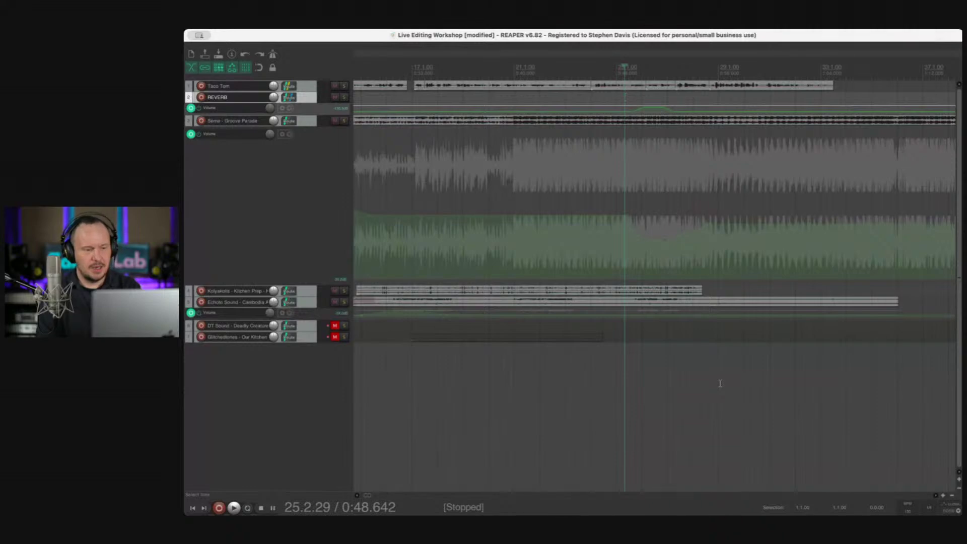
key("grave")
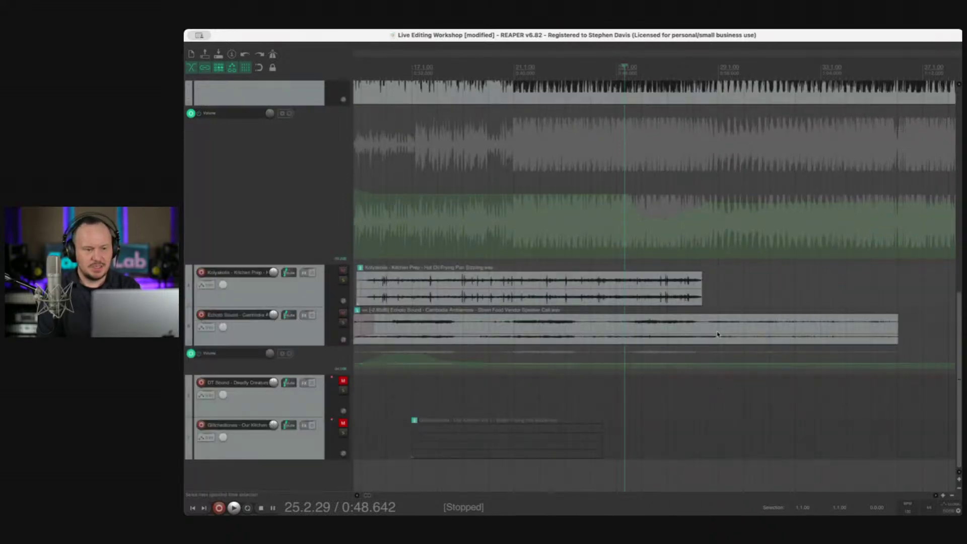
scroll(719, 353, "left", 2)
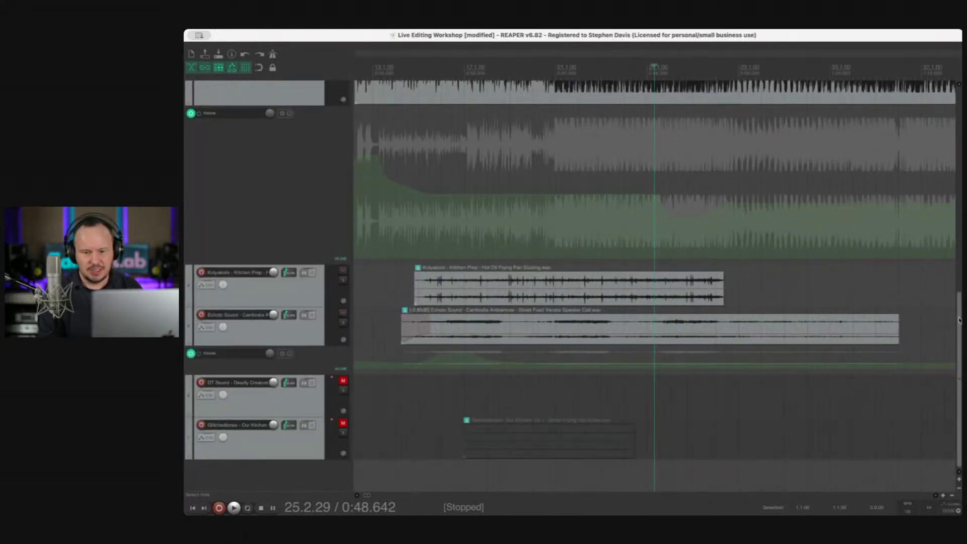
key("grave")
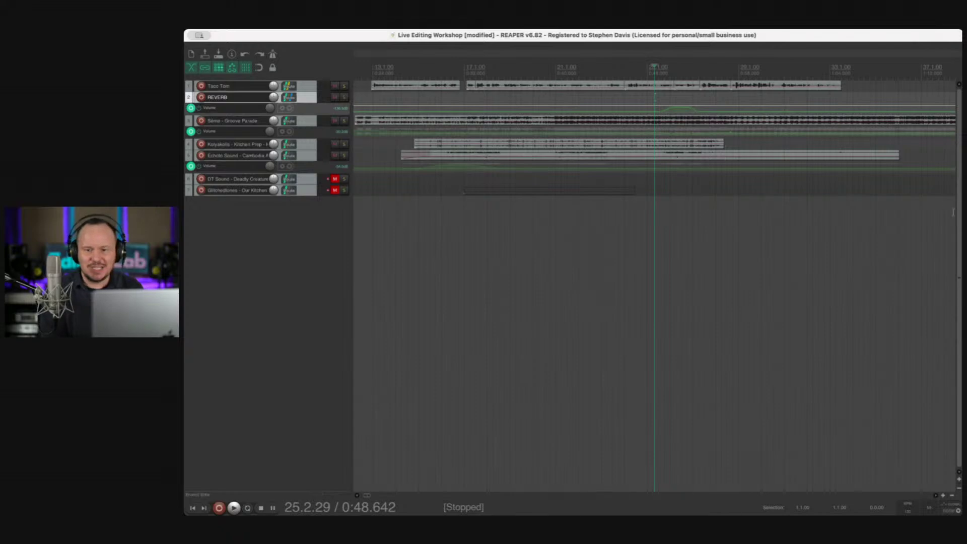
key("grave")
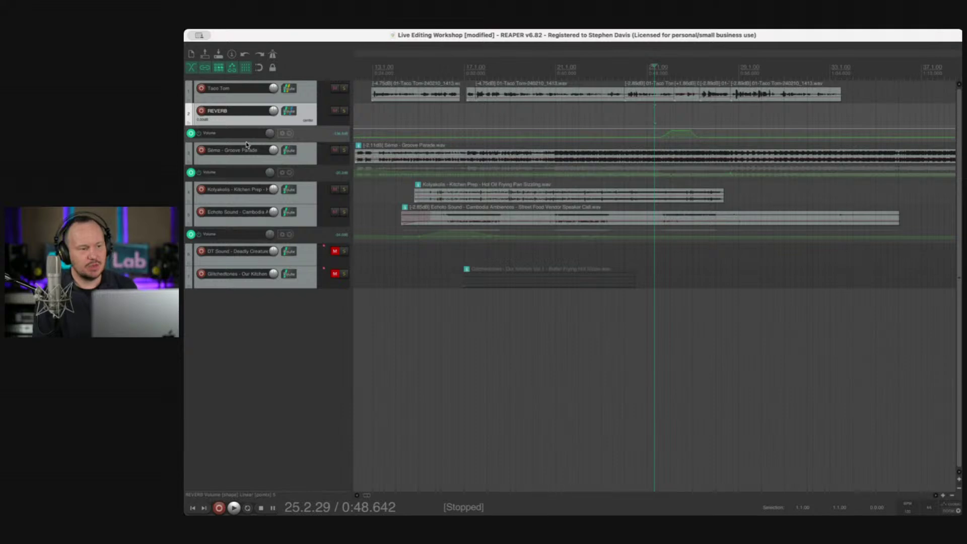
key("v")
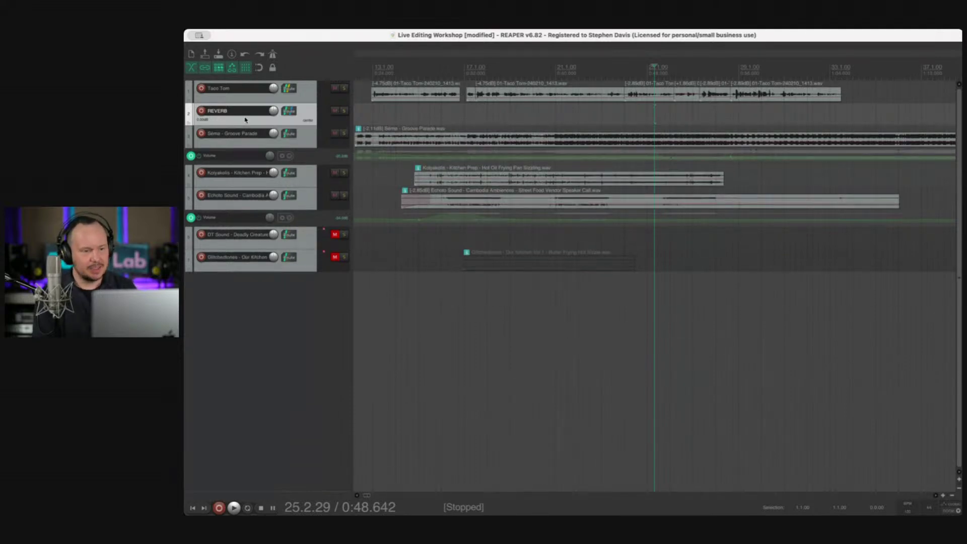
Step: Enlarge the Kitchen Prep track and trim the end of its frying pan sizzling clip back to about 0:32, near bar 17
left_click(255, 145)
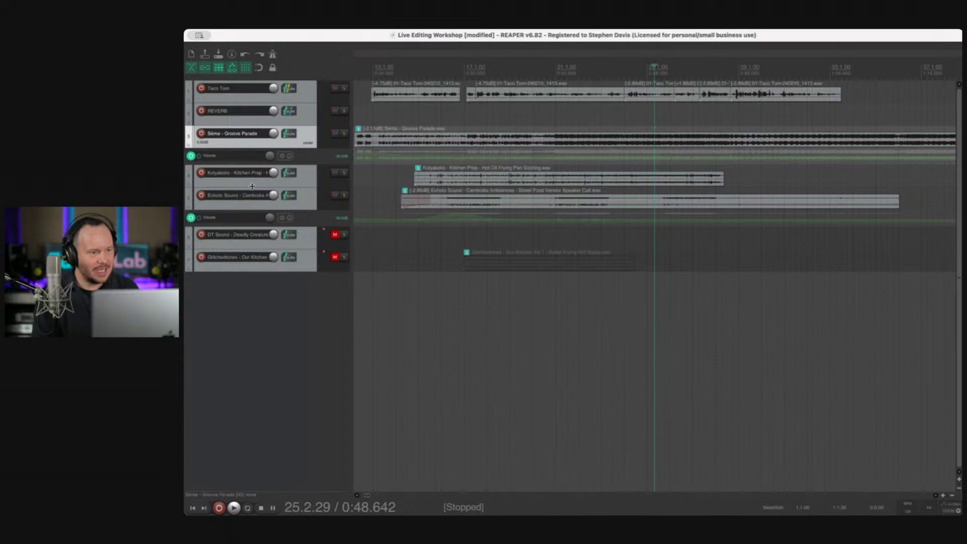
left_click_drag(252, 186, 252, 302)
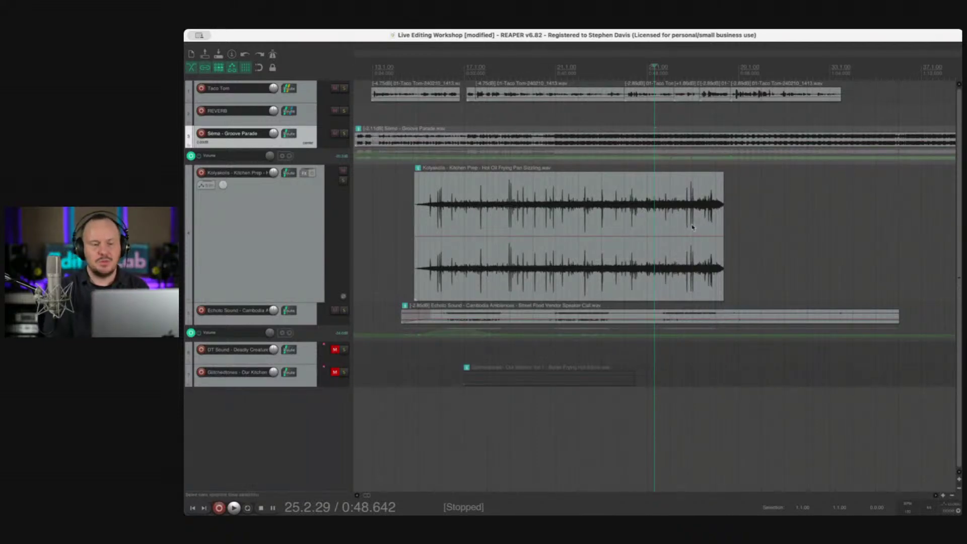
left_click_drag(722, 227, 469, 268)
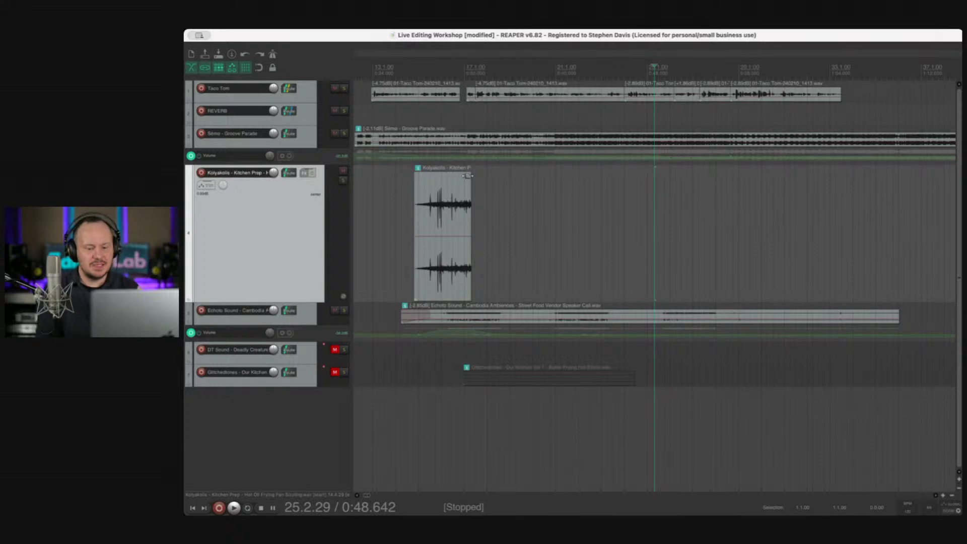
Step: Fade out the frying pan sizzling clip from about 0:29 to its end and play the transition from about 0:27.3
left_click_drag(468, 176, 468, 175)
left_click_drag(445, 179, 431, 180)
left_click(409, 181)
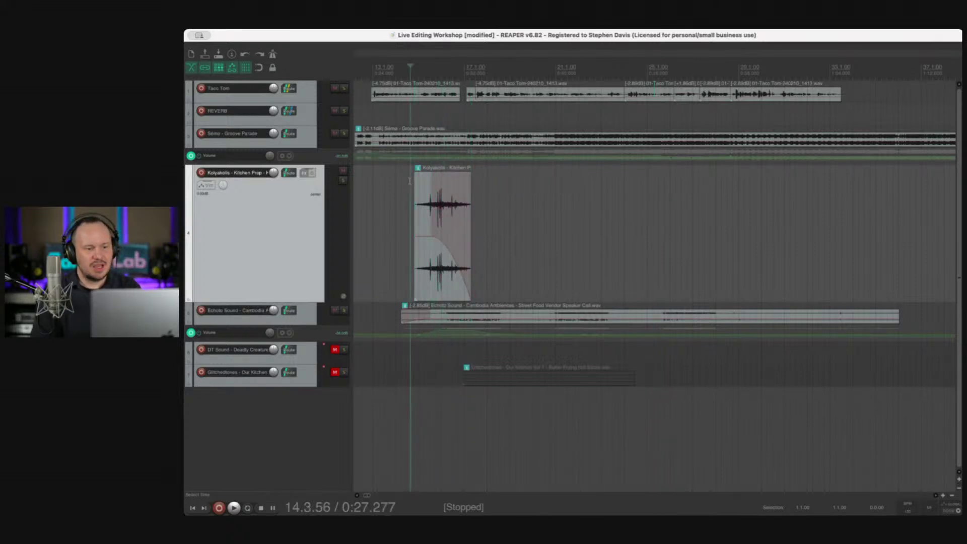
key("space")
scroll(409, 181, "up", 5)
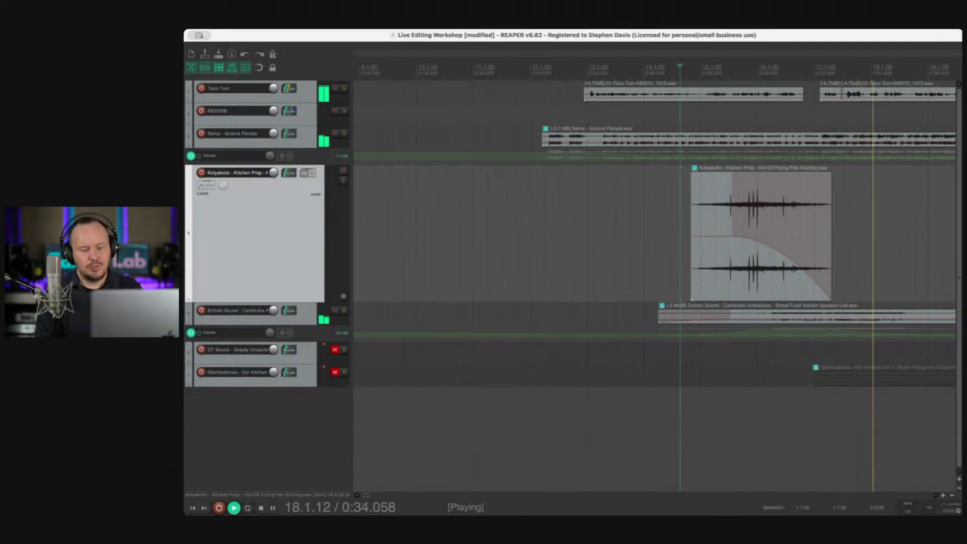
scroll(790, 239, "down", 4)
scroll(789, 239, "down", 3)
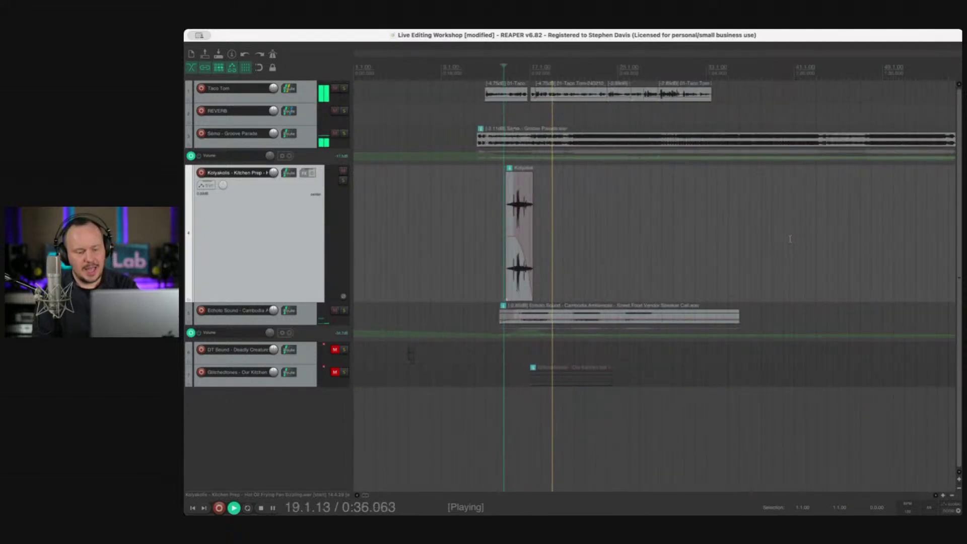
key("space")
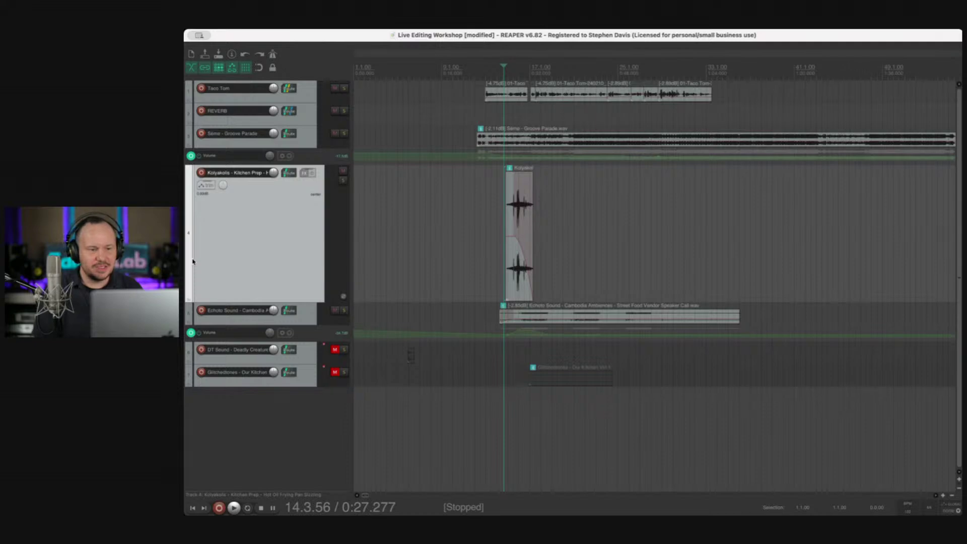
Step: Place the edit cursor just before the music at about 0:21.9, and make the Kitchen Prep track compact and yellow
left_click(473, 136)
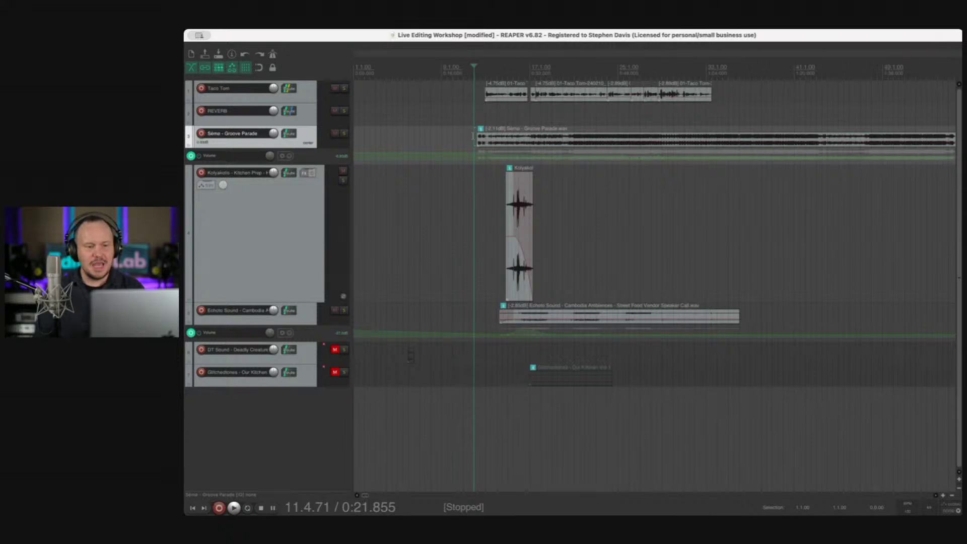
left_click_drag(301, 301, 301, 204)
left_click(300, 203)
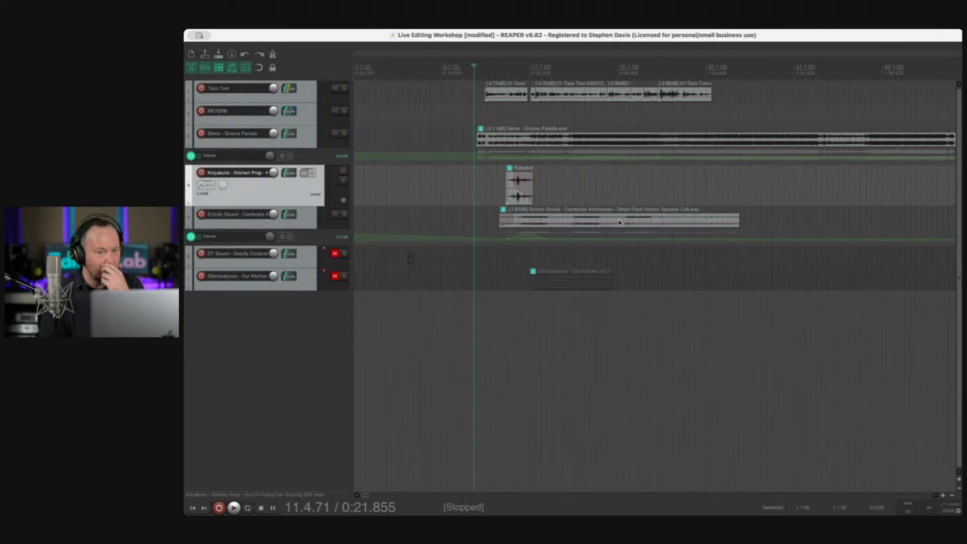
key("shift+c")
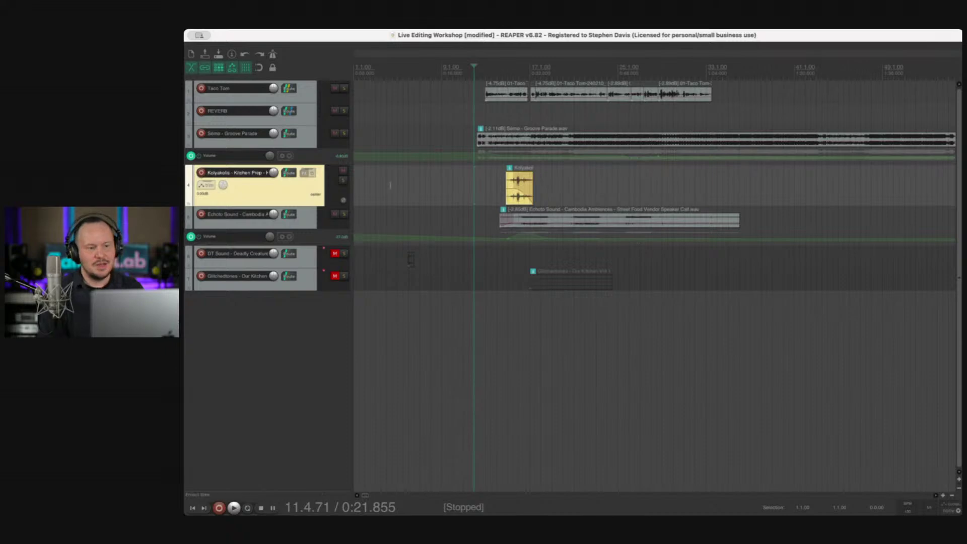
Step: Play the mix from about 0:21.9 through the opening voice-over and kitchen sound, stop playback and switch away from REAPER
left_click(302, 266)
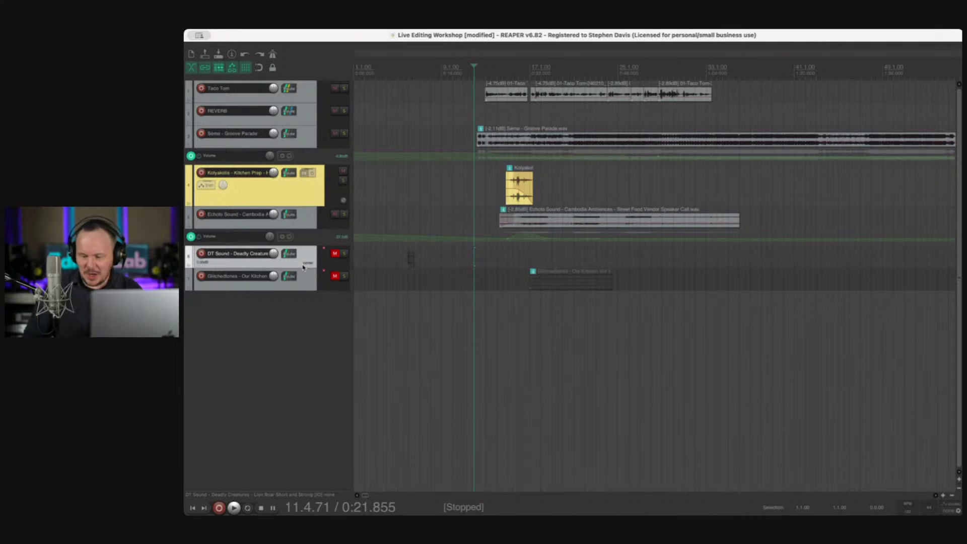
key("space")
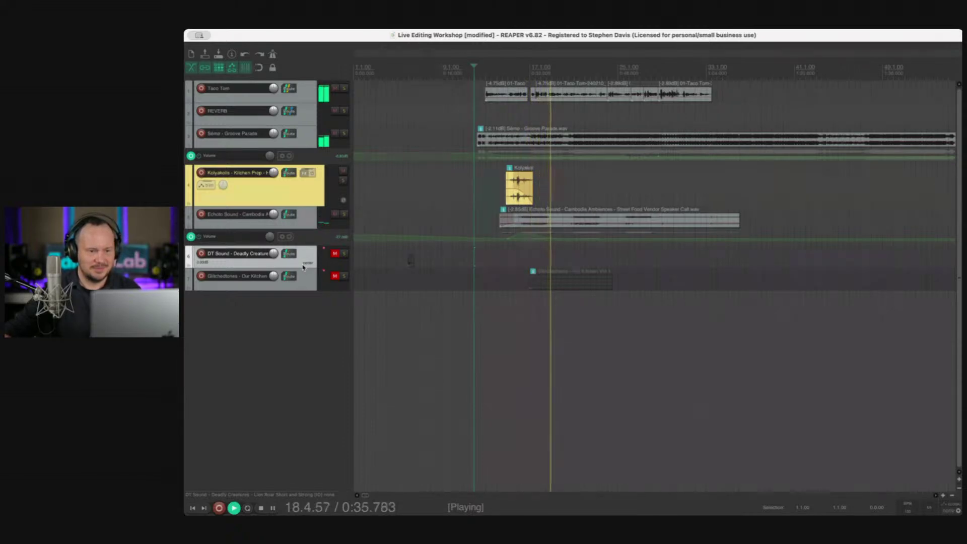
key("space")
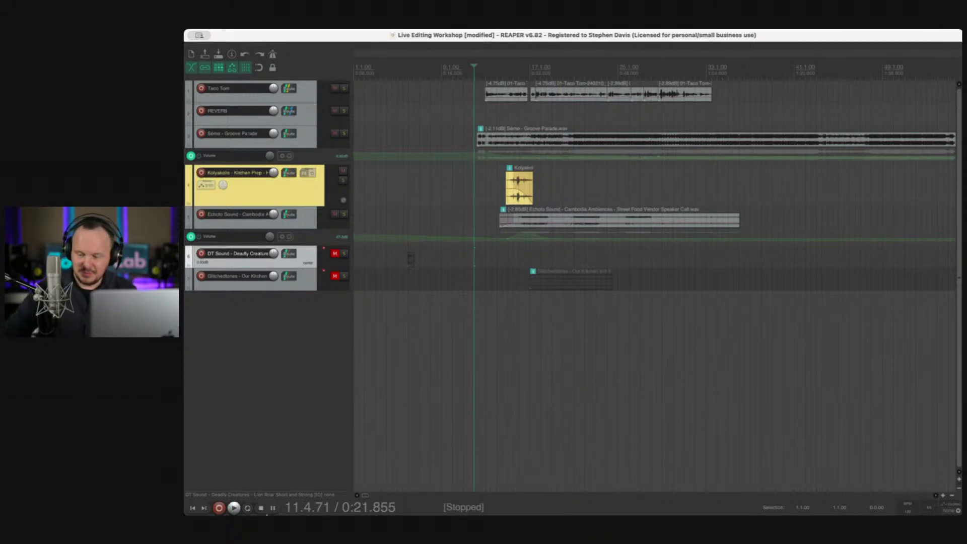
key("super+Tab")
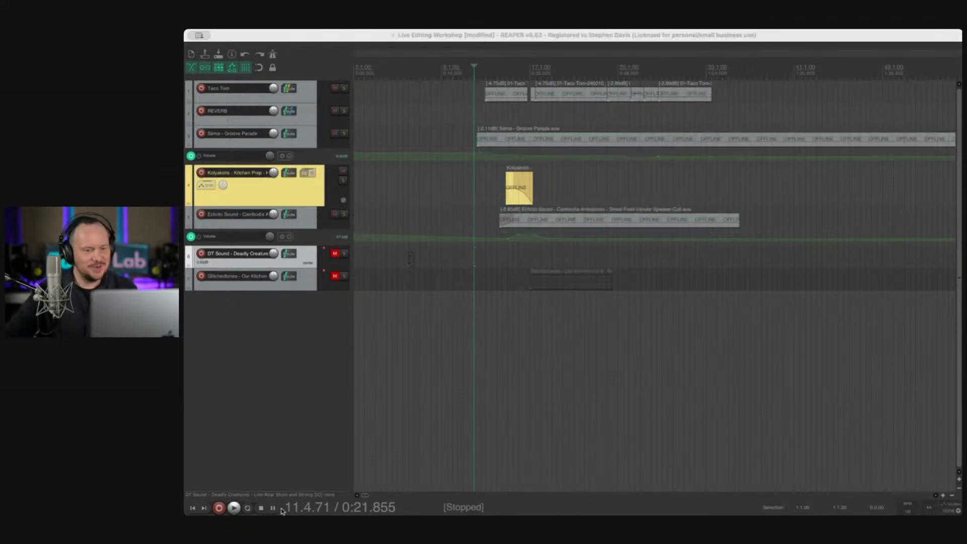